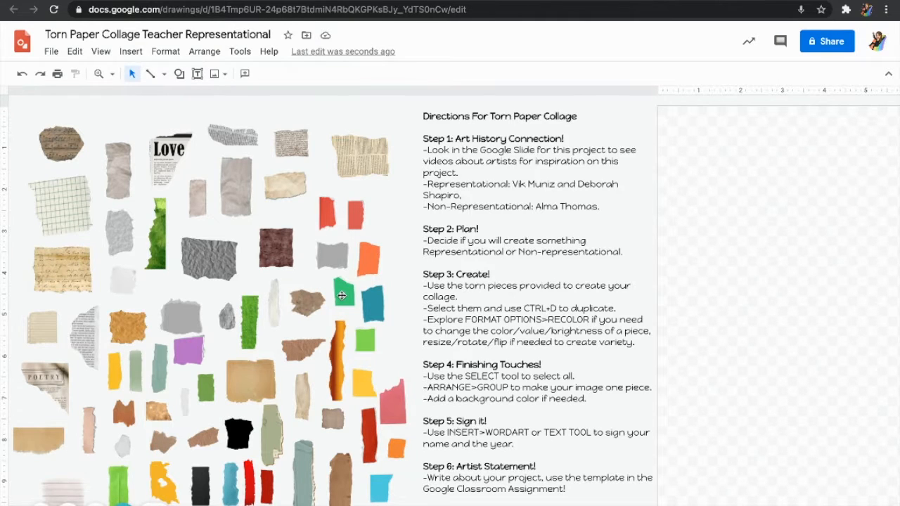
- Move the tan book-page piece into the canvas's upper-left corner and enlarge it slightly
{"action": "scroll", "coordinate": [342, 295], "scroll_direction": "right", "scroll_amount": 3}
{"action": "left_click", "coordinate": [261, 156]}
{"action": "left_click_drag", "start_coordinate": [260, 156], "coordinate": [586, 127]}
{"action": "scroll", "coordinate": [643, 195], "scroll_direction": "right", "scroll_amount": 3}
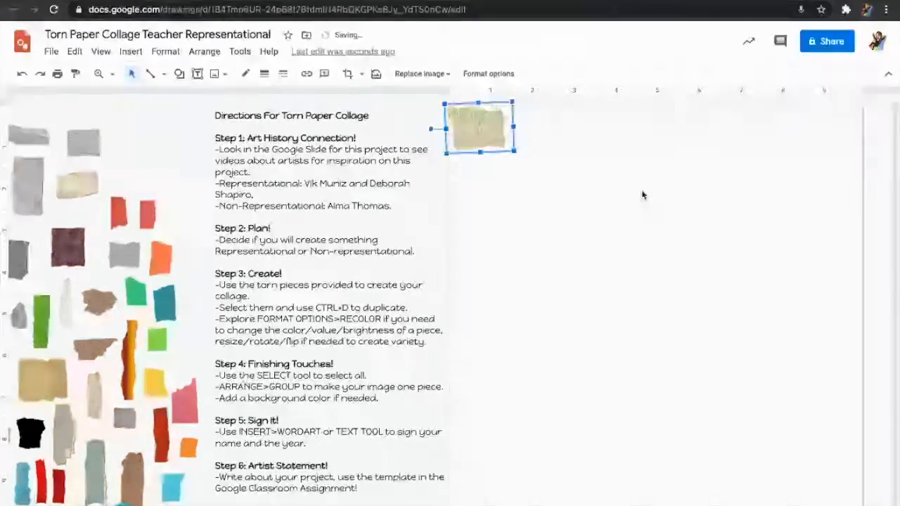
{"action": "left_click_drag", "start_coordinate": [516, 149], "coordinate": [535, 162]}
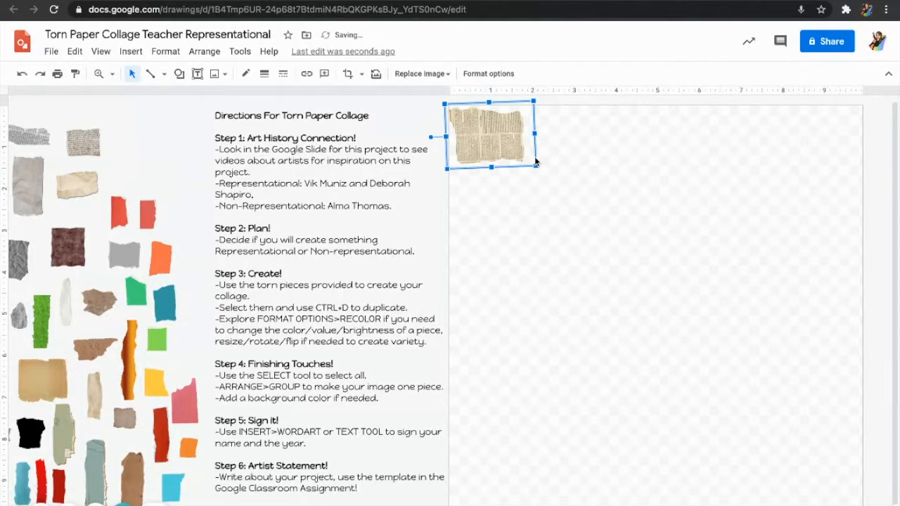
{"action": "left_click_drag", "start_coordinate": [474, 131], "coordinate": [468, 131]}
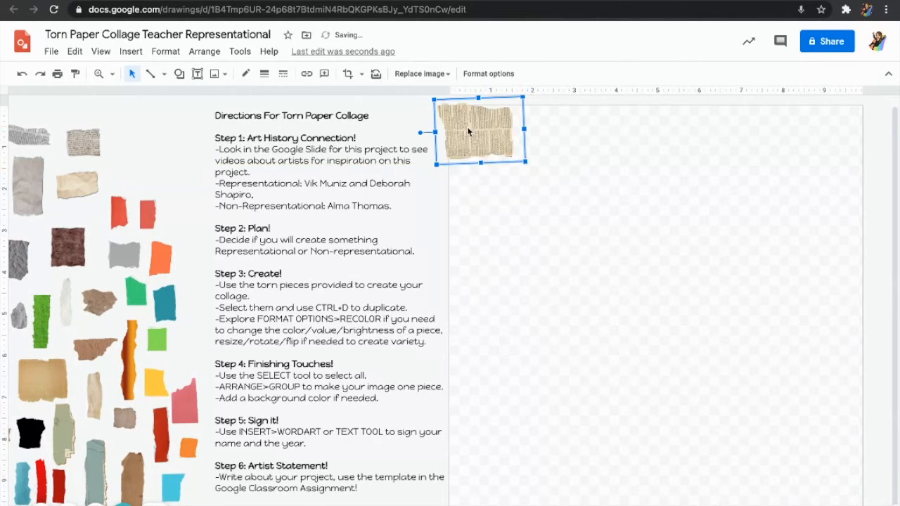
- Move the green grid-paper piece onto the canvas directly below the book-page piece and enlarge it slightly
{"action": "scroll", "coordinate": [299, 199], "scroll_direction": "left", "scroll_amount": 6}
{"action": "left_click_drag", "start_coordinate": [83, 218], "coordinate": [701, 200]}
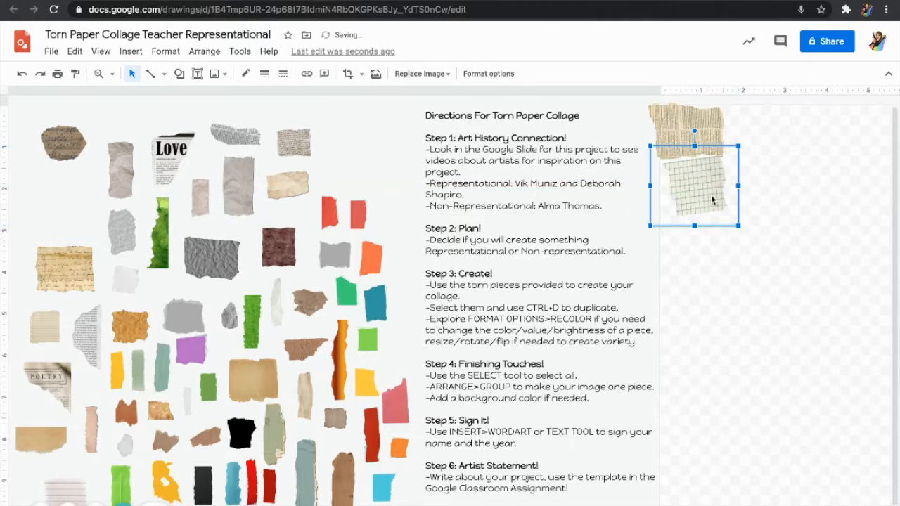
{"action": "left_click_drag", "start_coordinate": [650, 228], "coordinate": [638, 241]}
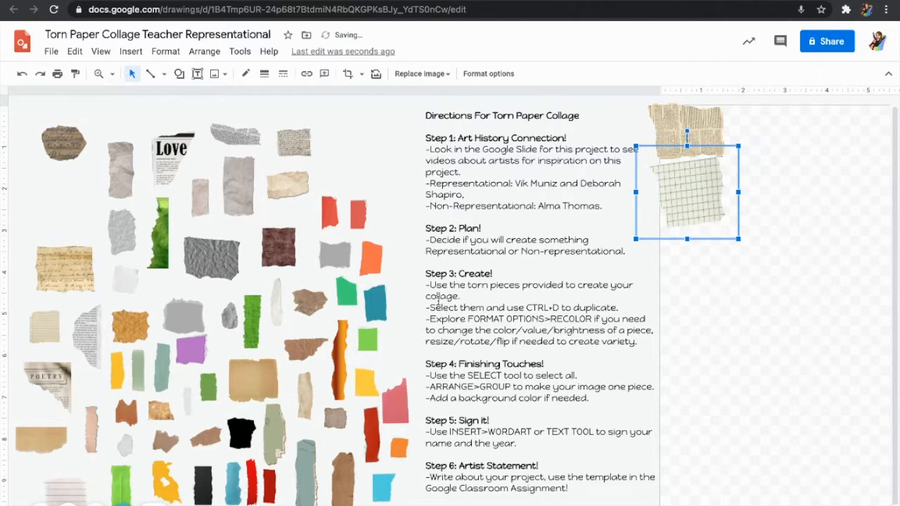
- Duplicate the grid-paper and book-page pieces, shrink the copies and return them to the paper supply beside the directions
{"action": "key", "text": "ctrl+d"}
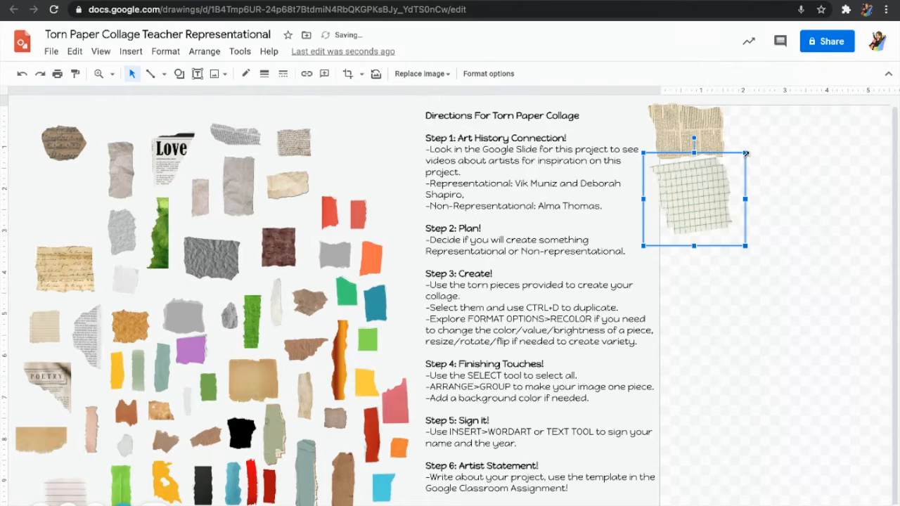
{"action": "left_click_drag", "start_coordinate": [746, 154], "coordinate": [715, 181]}
{"action": "left_click_drag", "start_coordinate": [680, 212], "coordinate": [72, 204]}
{"action": "left_click", "coordinate": [721, 130]}
{"action": "key", "text": "ctrl+d"}
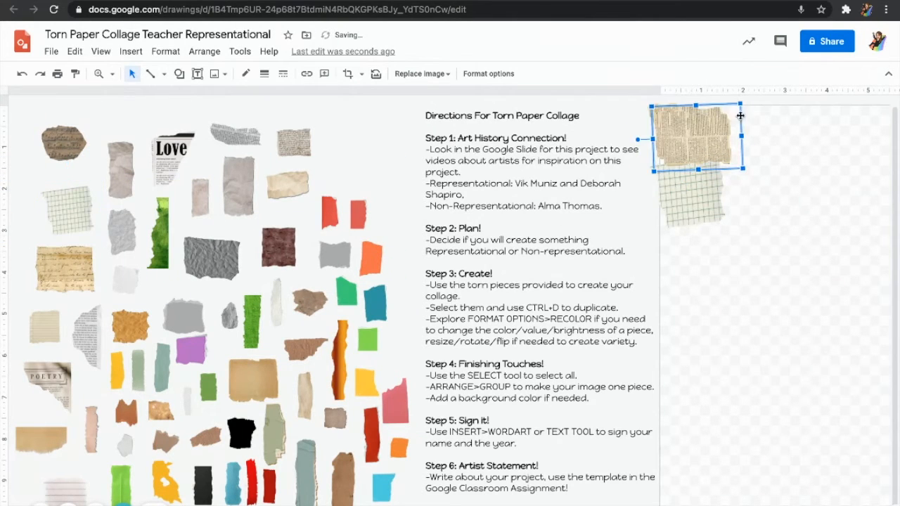
{"action": "left_click_drag", "start_coordinate": [740, 103], "coordinate": [370, 162]}
{"action": "left_click", "coordinate": [804, 214]}
- Place a copy of the small gray printed-text piece on the canvas below the grid paper and duplicate it
{"action": "left_click", "coordinate": [285, 148]}
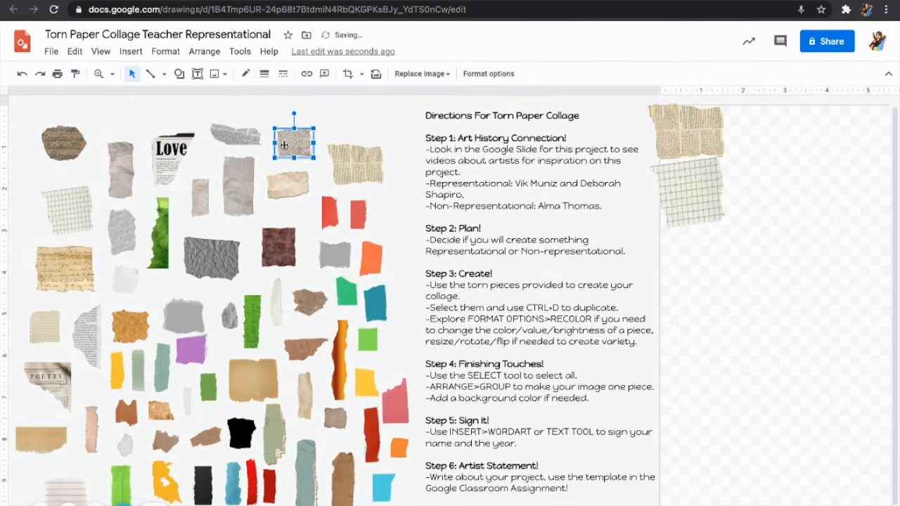
{"action": "left_click_drag", "start_coordinate": [312, 146], "coordinate": [728, 267]}
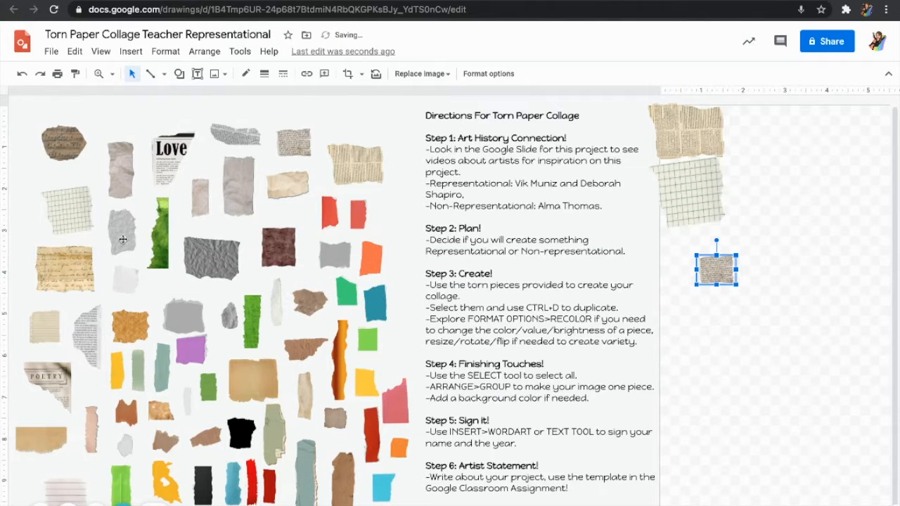
{"action": "key", "text": "ctrl+d"}
- Place copies of the handwritten-letter piece, the half-round newspaper clipping and the lined-paper piece on the canvas
{"action": "left_click", "coordinate": [86, 280]}
{"action": "left_click_drag", "start_coordinate": [83, 280], "coordinate": [769, 167]}
{"action": "left_click", "coordinate": [101, 350]}
{"action": "left_click_drag", "start_coordinate": [101, 349], "coordinate": [829, 336]}
{"action": "left_click", "coordinate": [74, 493]}
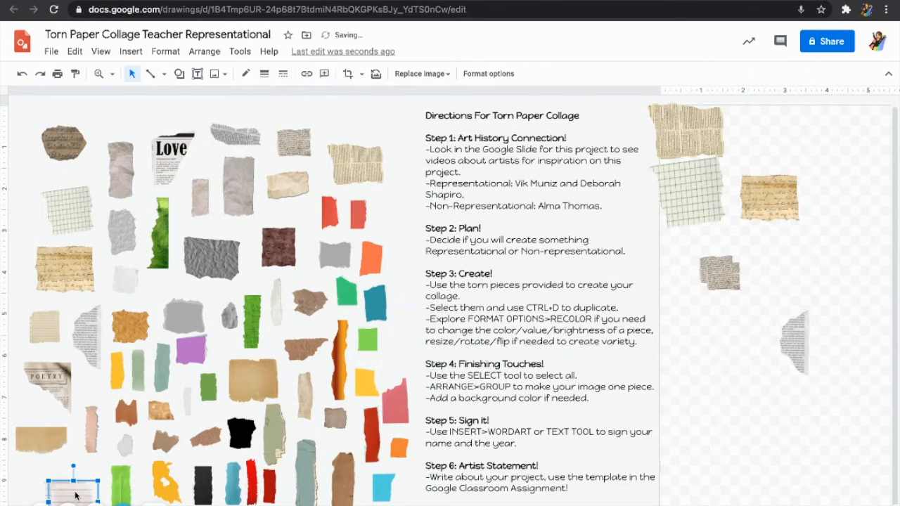
{"action": "left_click_drag", "start_coordinate": [77, 491], "coordinate": [736, 338]}
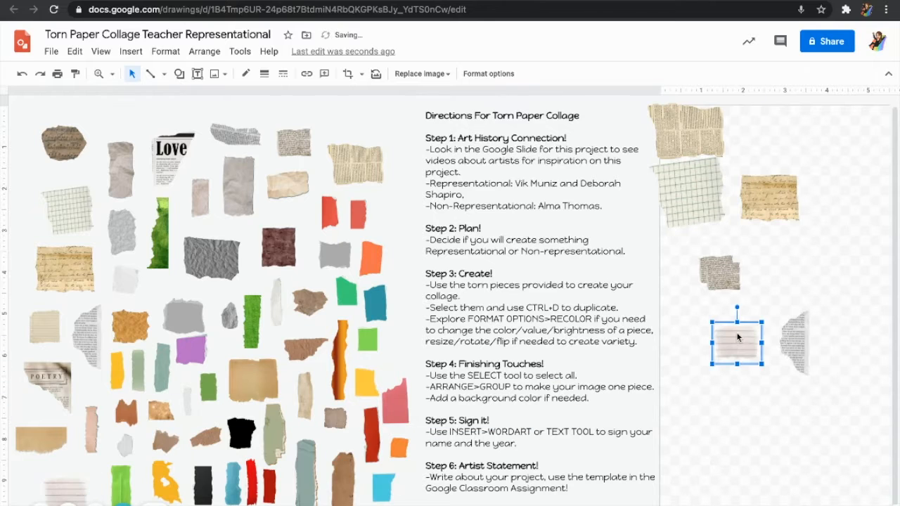
- Place copies of the square tan piece, the wide tan strip and the crumpled beige piece on the canvas
{"action": "left_click", "coordinate": [250, 388]}
{"action": "left_click_drag", "start_coordinate": [267, 386], "coordinate": [724, 394]}
{"action": "left_click_drag", "start_coordinate": [49, 443], "coordinate": [794, 135]}
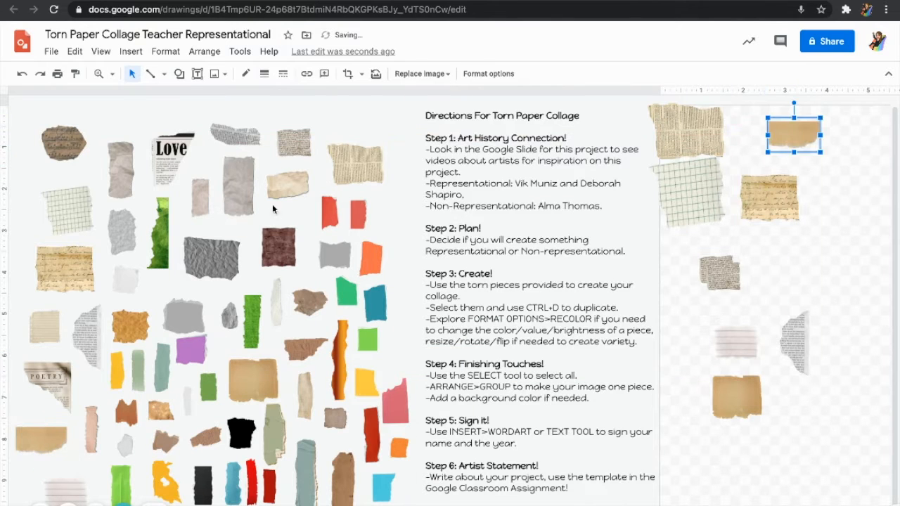
{"action": "left_click_drag", "start_coordinate": [289, 177], "coordinate": [816, 265]}
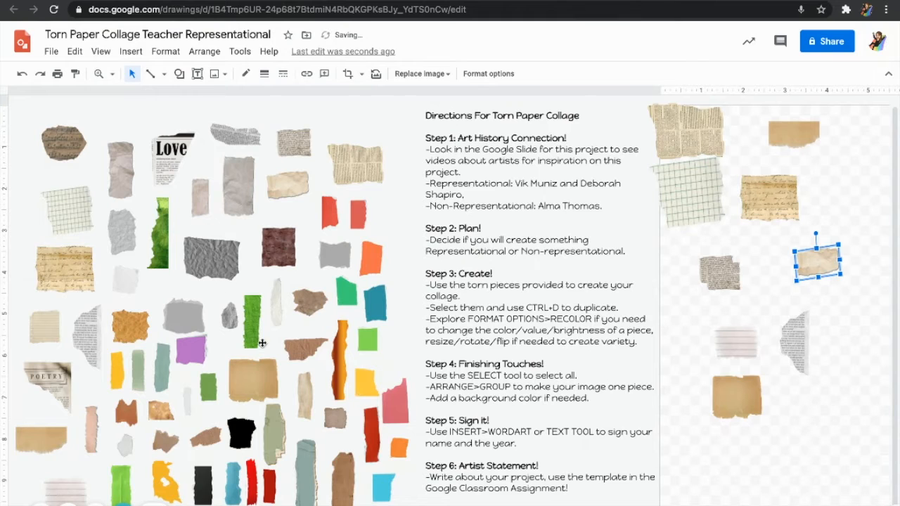
- Place copies of the narrow beige strip, the speckled brown scrap and the sage-green piece on the canvas's lower area
{"action": "left_click_drag", "start_coordinate": [306, 399], "coordinate": [810, 419]}
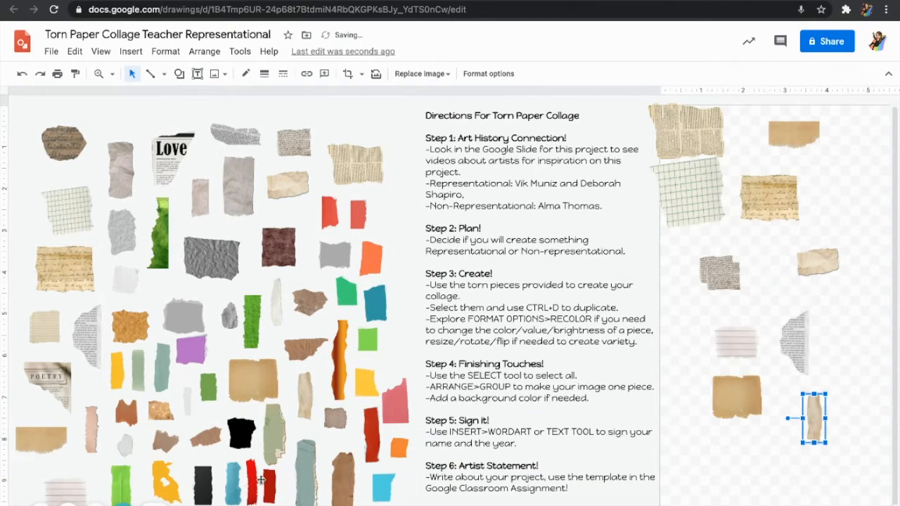
{"action": "left_click_drag", "start_coordinate": [161, 411], "coordinate": [698, 460]}
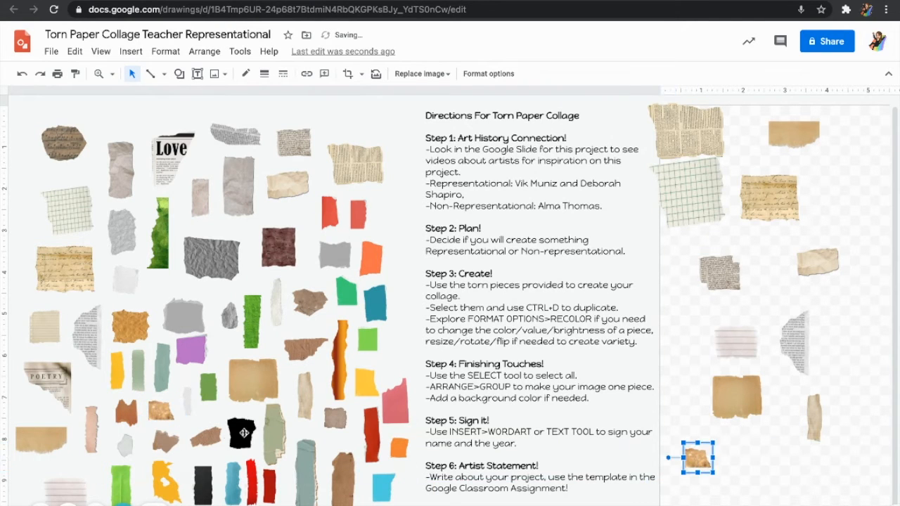
{"action": "left_click", "coordinate": [267, 432]}
{"action": "left_click_drag", "start_coordinate": [268, 432], "coordinate": [825, 448]}
{"action": "scroll", "coordinate": [671, 418], "scroll_direction": "right", "scroll_amount": 5}
{"action": "scroll", "coordinate": [672, 418], "scroll_direction": "right", "scroll_amount": 5}
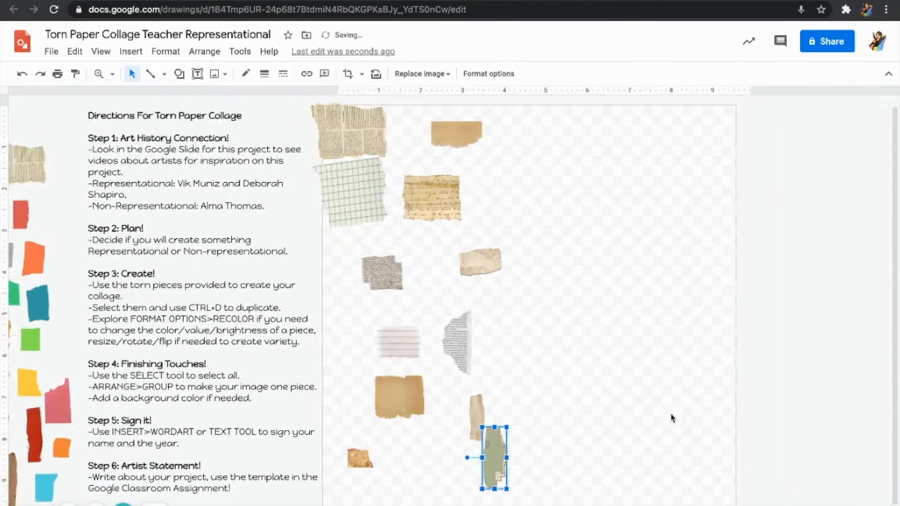
- Enlarge the wide tan strip and move it toward the canvas's upper-right area
{"action": "left_click", "coordinate": [317, 124]}
{"action": "left_click", "coordinate": [400, 140]}
{"action": "left_click_drag", "start_coordinate": [427, 153], "coordinate": [514, 211]}
{"action": "left_click_drag", "start_coordinate": [451, 161], "coordinate": [569, 147]}
- Enlarge the book-page piece in the upper-left corner and the grid-paper piece overlapping it
{"action": "left_click", "coordinate": [310, 129]}
{"action": "left_click_drag", "start_coordinate": [340, 162], "coordinate": [394, 199]}
{"action": "left_click", "coordinate": [314, 213]}
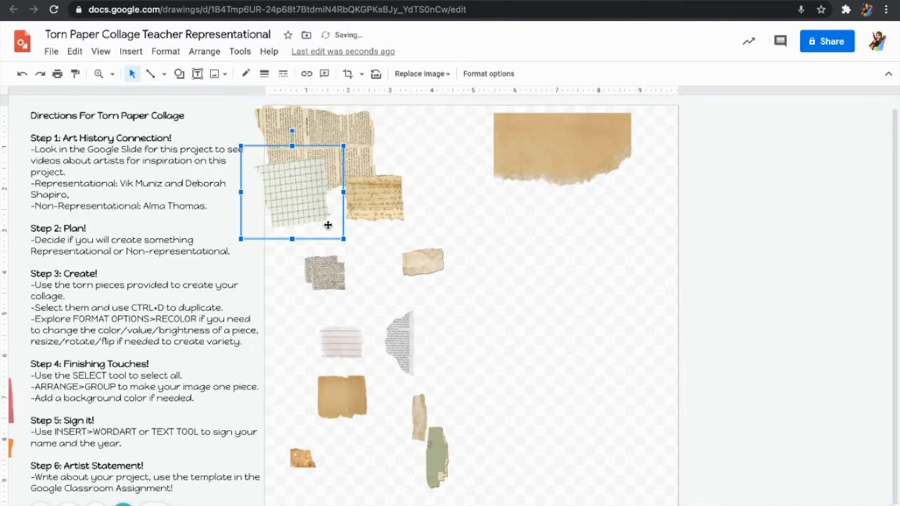
{"action": "left_click_drag", "start_coordinate": [345, 237], "coordinate": [376, 264]}
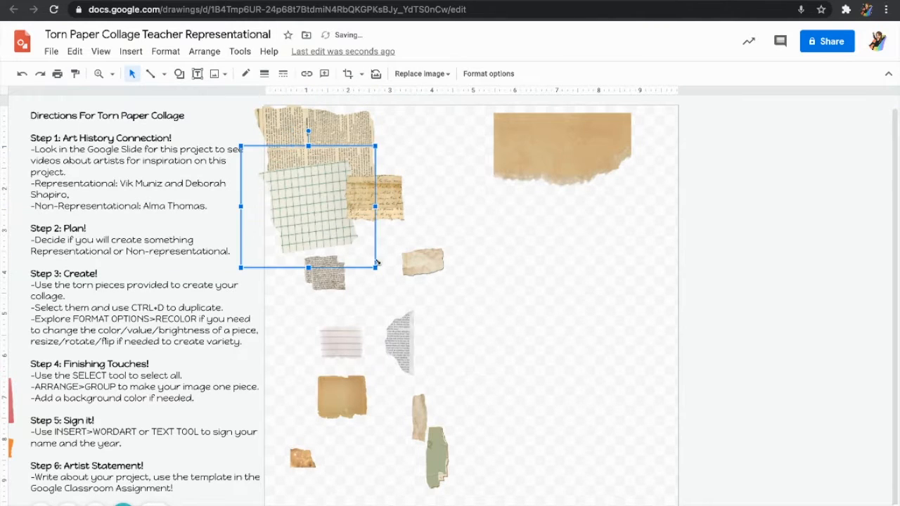
- Enlarge the handwritten-letter piece and position it beside the grid paper, against the book page's lower-right edge
{"action": "left_click", "coordinate": [393, 207]}
{"action": "left_click_drag", "start_coordinate": [406, 177], "coordinate": [454, 133]}
{"action": "left_click_drag", "start_coordinate": [393, 194], "coordinate": [437, 201]}
- Enlarge the book-page piece further and place the enlarged crumpled beige piece between the handwritten letter and the tan strip
{"action": "left_click", "coordinate": [335, 149]}
{"action": "left_click", "coordinate": [356, 128]}
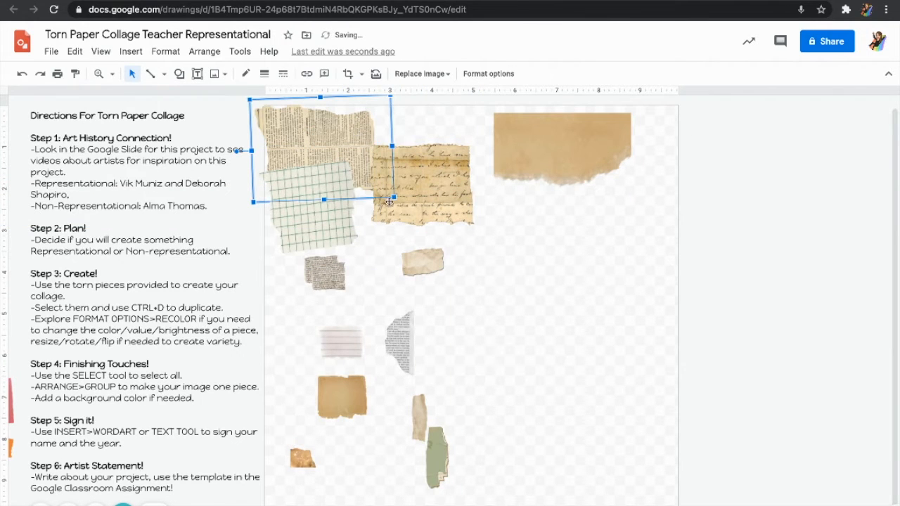
{"action": "left_click_drag", "start_coordinate": [389, 199], "coordinate": [413, 204]}
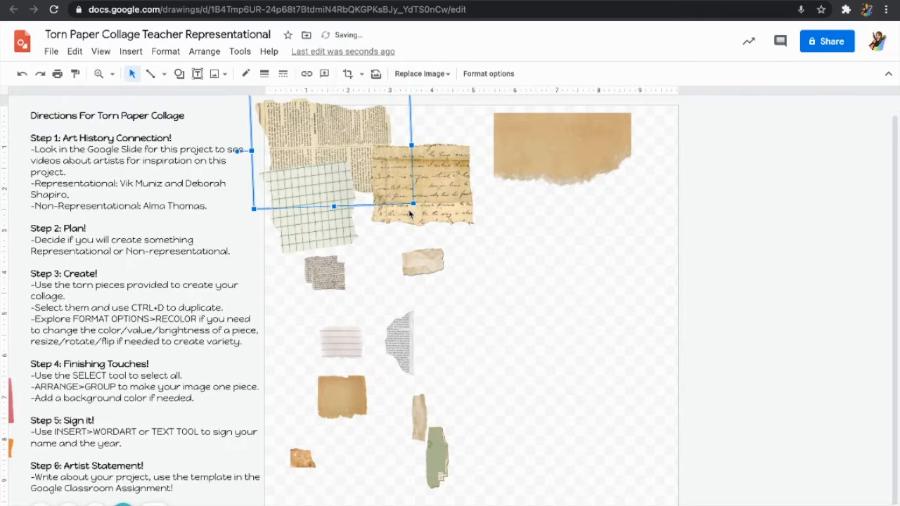
{"action": "left_click", "coordinate": [438, 256]}
{"action": "left_click_drag", "start_coordinate": [446, 279], "coordinate": [500, 201]}
- Move the half-round newspaper clipping to the canvas's upper-right corner, enlarge it and nudge it against the edges
{"action": "left_click", "coordinate": [404, 348]}
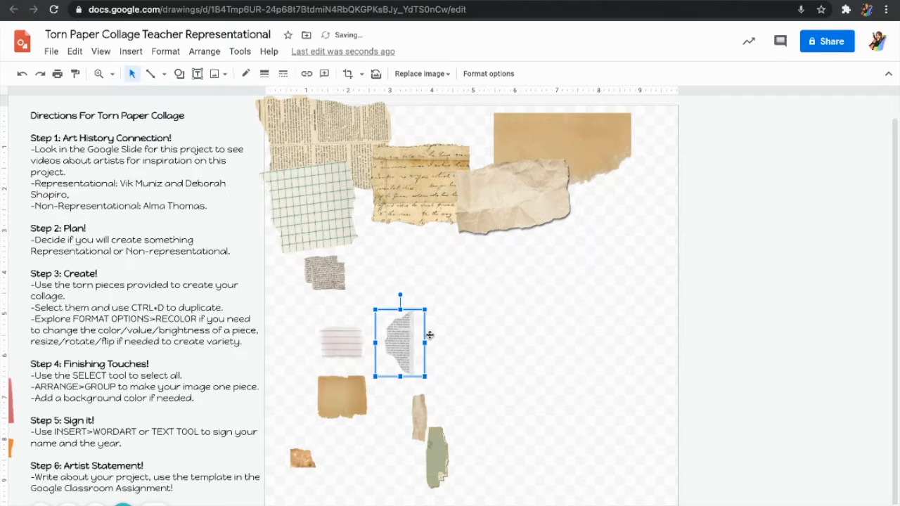
{"action": "left_click_drag", "start_coordinate": [427, 307], "coordinate": [647, 186]}
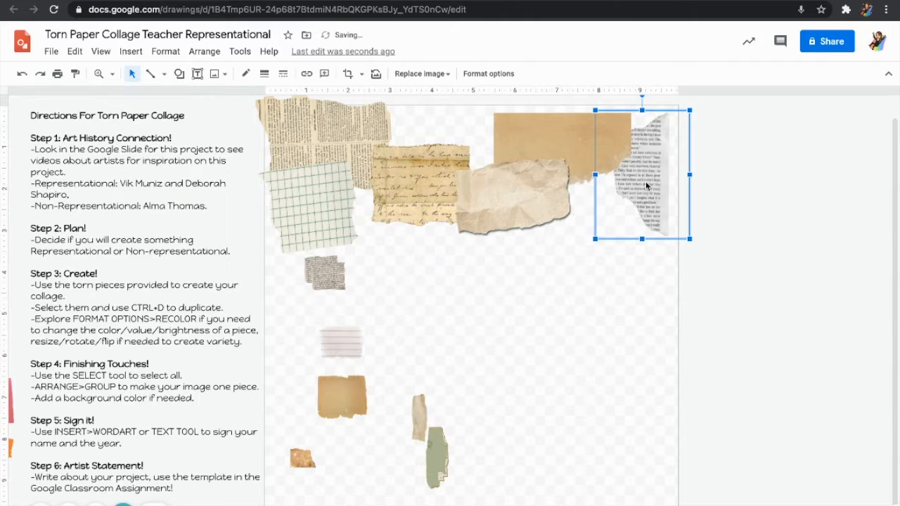
{"action": "left_click_drag", "start_coordinate": [588, 252], "coordinate": [571, 317]}
{"action": "key", "text": "Right"}
{"action": "key", "text": "Right"}
{"action": "key", "text": "Right"}
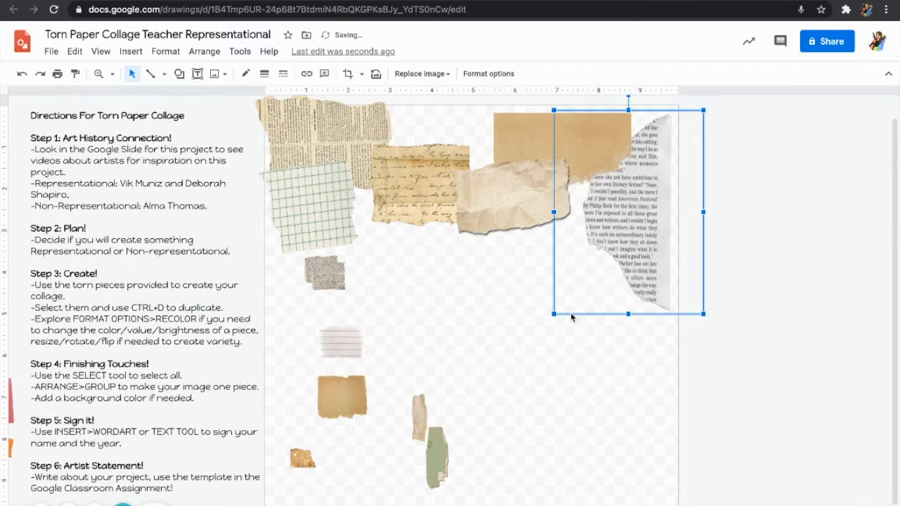
{"action": "key", "text": "Up"}
{"action": "key", "text": "Up"}
{"action": "key", "text": "Up"}
{"action": "left_click_drag", "start_coordinate": [560, 305], "coordinate": [542, 332]}
{"action": "left_click", "coordinate": [575, 382]}
- Enlarge the lined paper and one gray printed-text piece and fit them between the book page and the tan strip
{"action": "left_click_drag", "start_coordinate": [347, 346], "coordinate": [506, 175]}
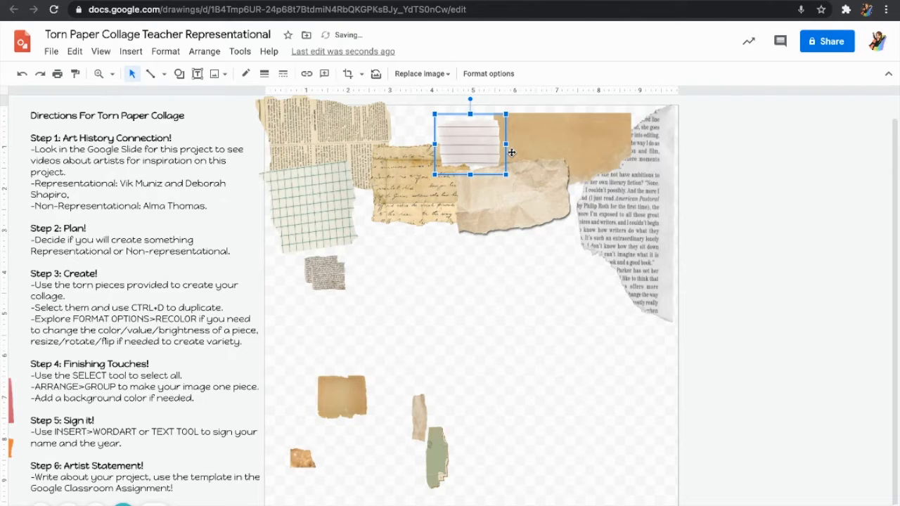
{"action": "left_click_drag", "start_coordinate": [326, 275], "coordinate": [451, 157]}
{"action": "key", "text": "Return"}
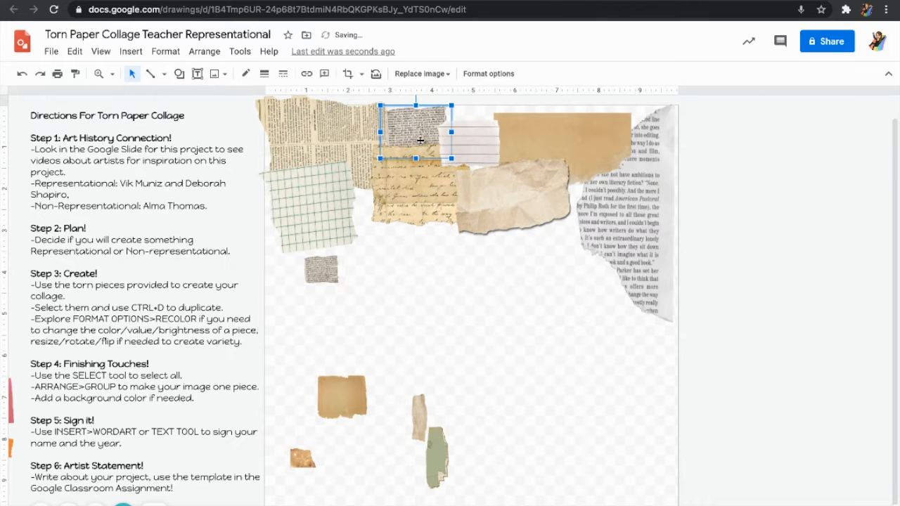
- Enlarge the remaining gray printed-text piece below the handwritten letter, send it behind its neighbors and widen it
{"action": "left_click", "coordinate": [331, 266]}
{"action": "left_click_drag", "start_coordinate": [343, 256], "coordinate": [413, 206]}
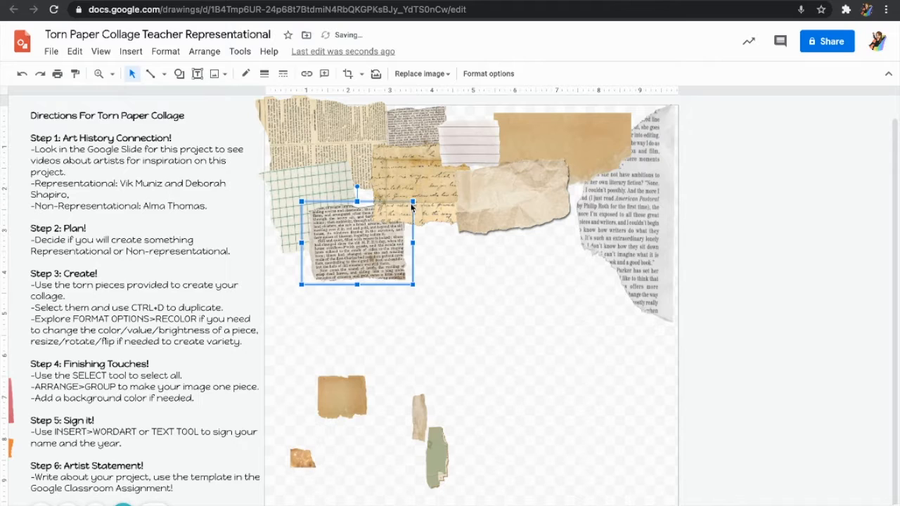
{"action": "key", "text": "ctrl+Down"}
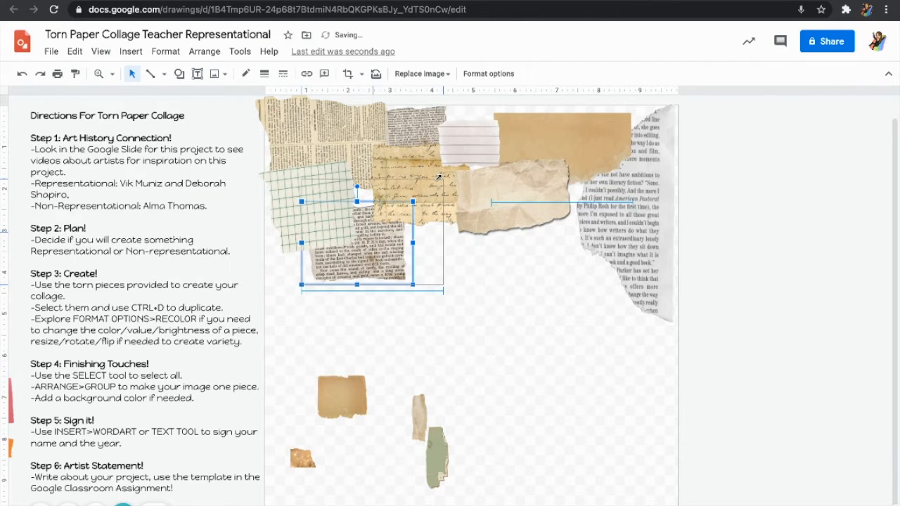
{"action": "left_click_drag", "start_coordinate": [413, 243], "coordinate": [444, 243]}
{"action": "left_click", "coordinate": [495, 274]}
- Enlarge the square tan piece and place it behind the crumpled beige piece, next to the newspaper clipping
{"action": "left_click", "coordinate": [346, 409]}
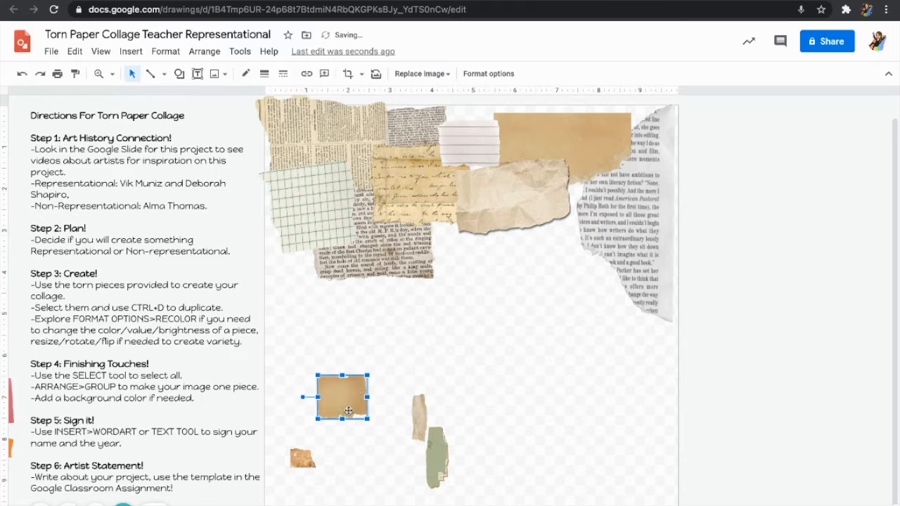
{"action": "left_click_drag", "start_coordinate": [366, 376], "coordinate": [479, 277]}
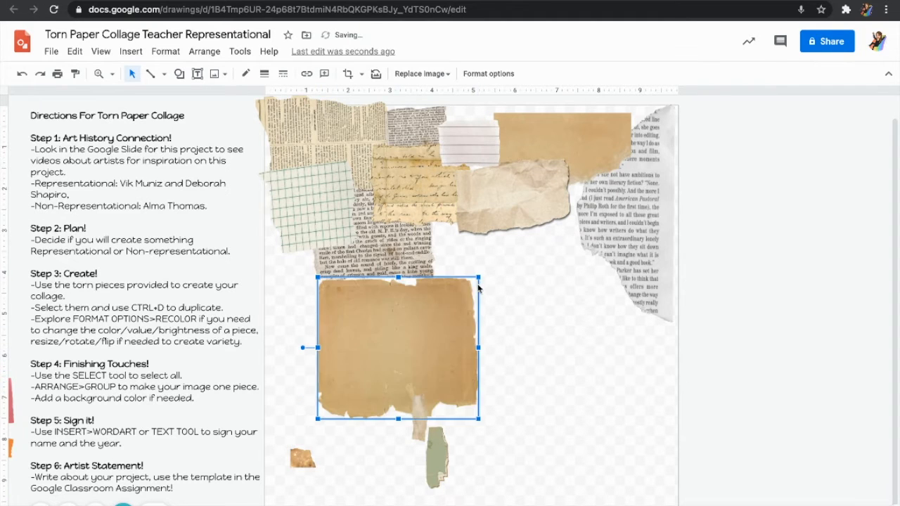
{"action": "left_click_drag", "start_coordinate": [465, 309], "coordinate": [501, 279]}
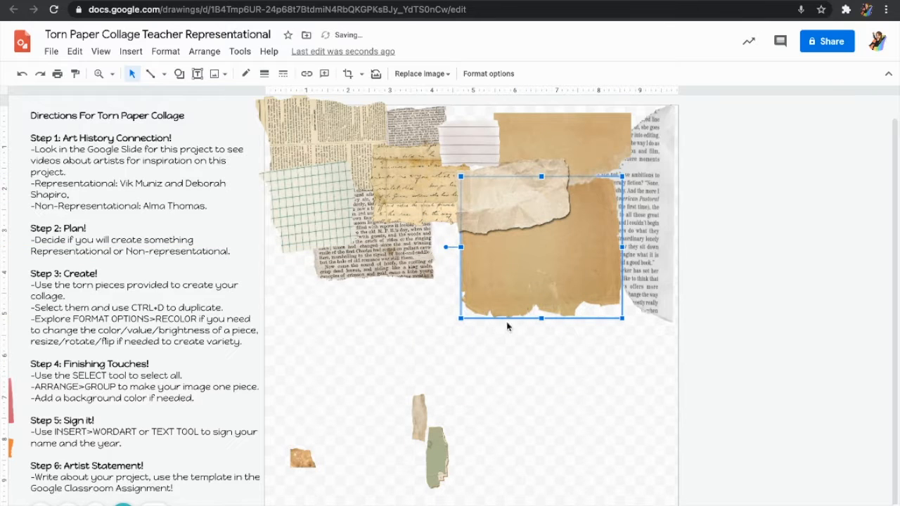
- Enlarge the sage-green piece, send it to the back and move it to the canvas's lower-right area
{"action": "left_click", "coordinate": [452, 432]}
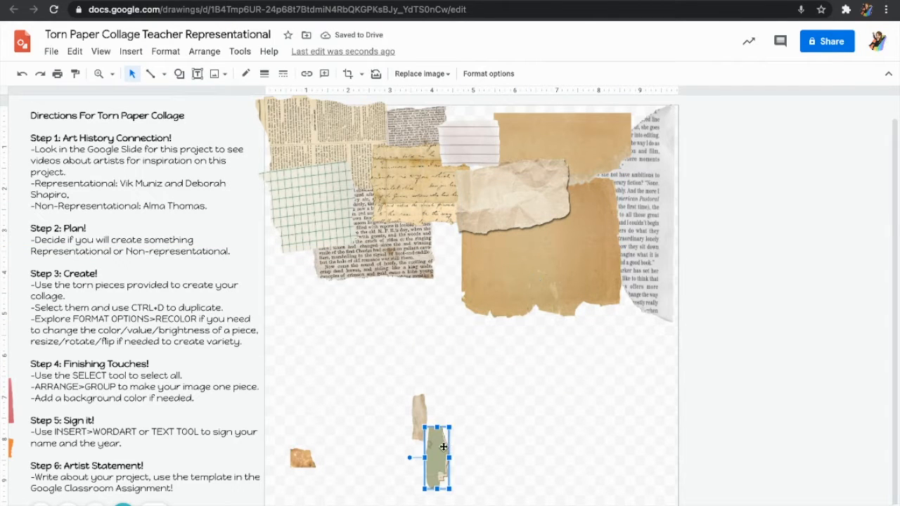
{"action": "left_click_drag", "start_coordinate": [450, 427], "coordinate": [547, 176]}
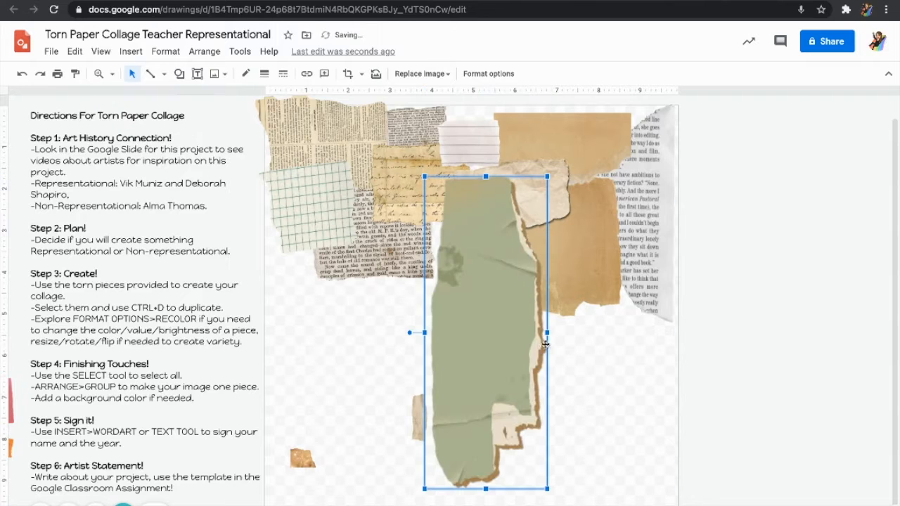
{"action": "key", "text": "ctrl+shift+Down"}
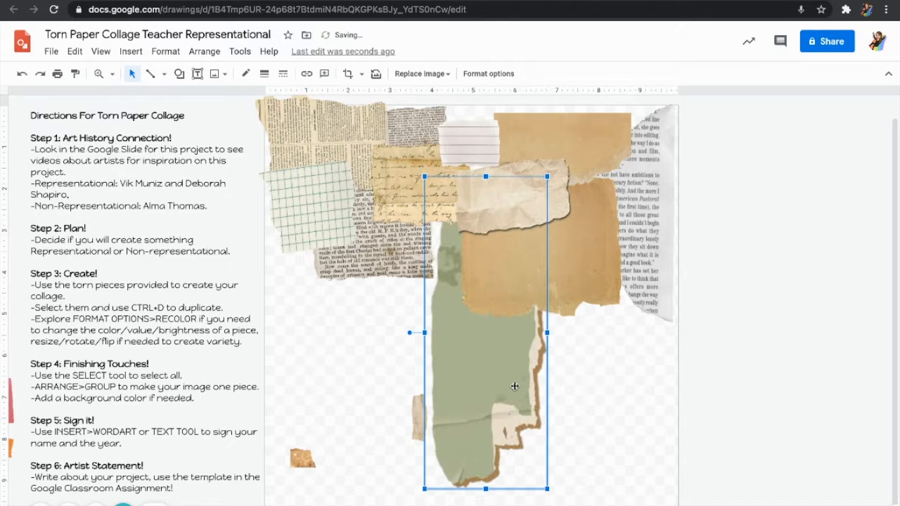
{"action": "left_click_drag", "start_coordinate": [650, 407], "coordinate": [643, 412]}
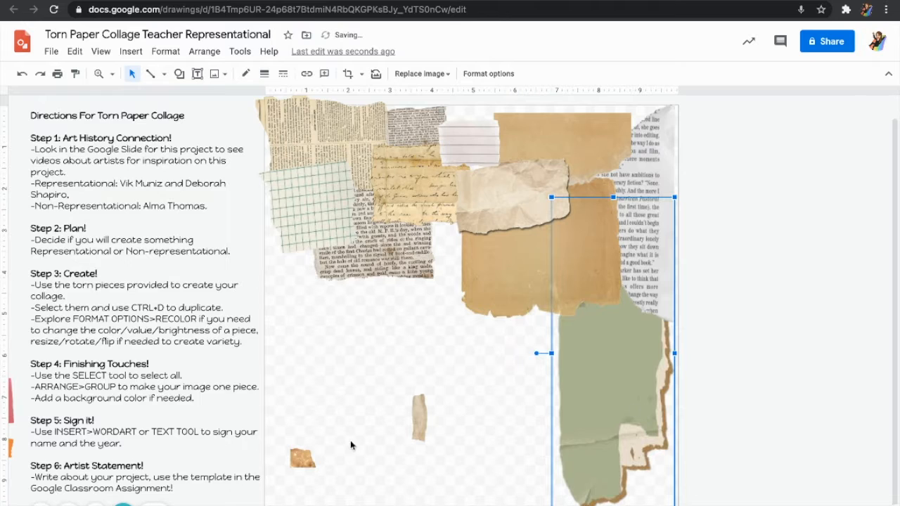
- Enlarge the speckled brown scrap and position it in the canvas's lower-left corner
{"action": "left_click", "coordinate": [303, 459]}
{"action": "left_click_drag", "start_coordinate": [319, 444], "coordinate": [419, 356]}
{"action": "left_click_drag", "start_coordinate": [343, 419], "coordinate": [322, 474]}
{"action": "left_click_drag", "start_coordinate": [396, 394], "coordinate": [426, 378]}
{"action": "key", "text": "Left"}
{"action": "key", "text": "Down"}
{"action": "key", "text": "Left"}
{"action": "key", "text": "Down"}
{"action": "key", "text": "Left"}
{"action": "key", "text": "Down"}
{"action": "key", "text": "Down"}
{"action": "key", "text": "Left"}
- Crop the empty margin above the large speckled brown scrap in the canvas's lower-left corner
{"action": "left_click", "coordinate": [466, 402]}
{"action": "left_click", "coordinate": [417, 417]}
{"action": "left_click", "coordinate": [425, 414]}
{"action": "double_click", "coordinate": [343, 466]}
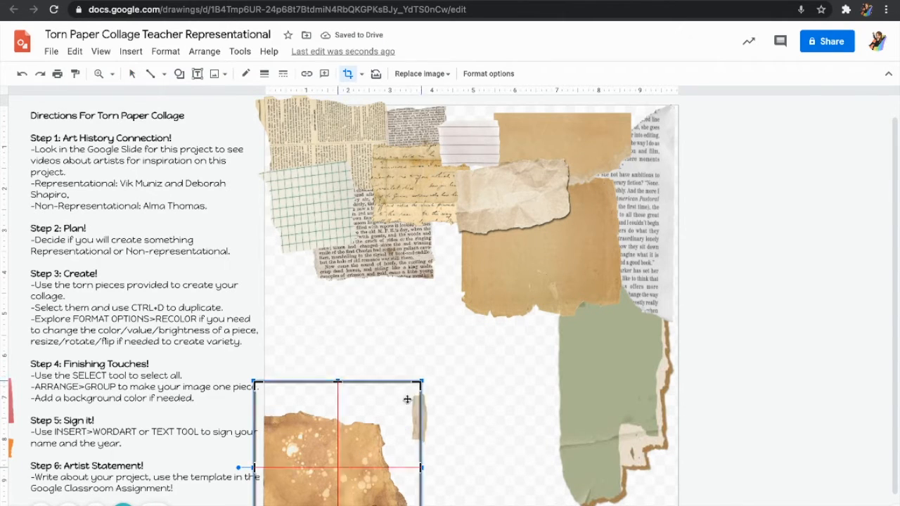
{"action": "left_click_drag", "start_coordinate": [421, 382], "coordinate": [432, 381]}
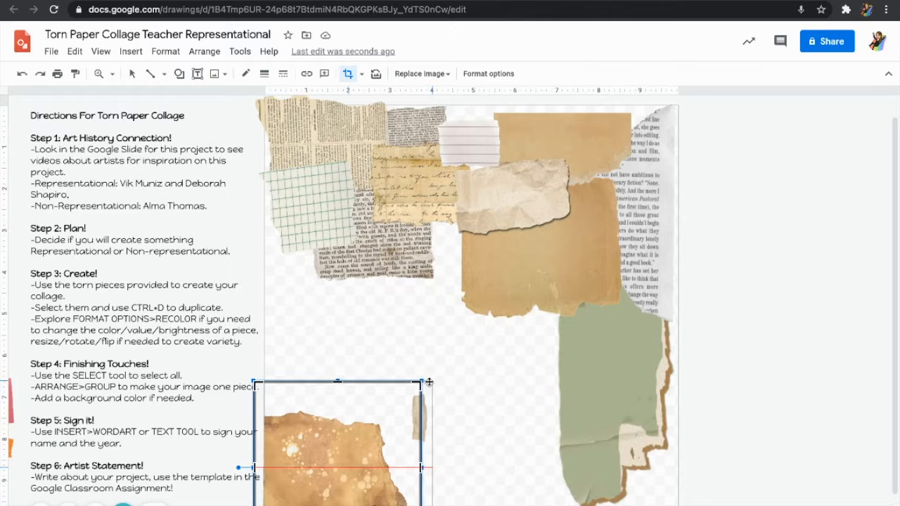
{"action": "key", "text": "Return"}
{"action": "key", "text": "Left"}
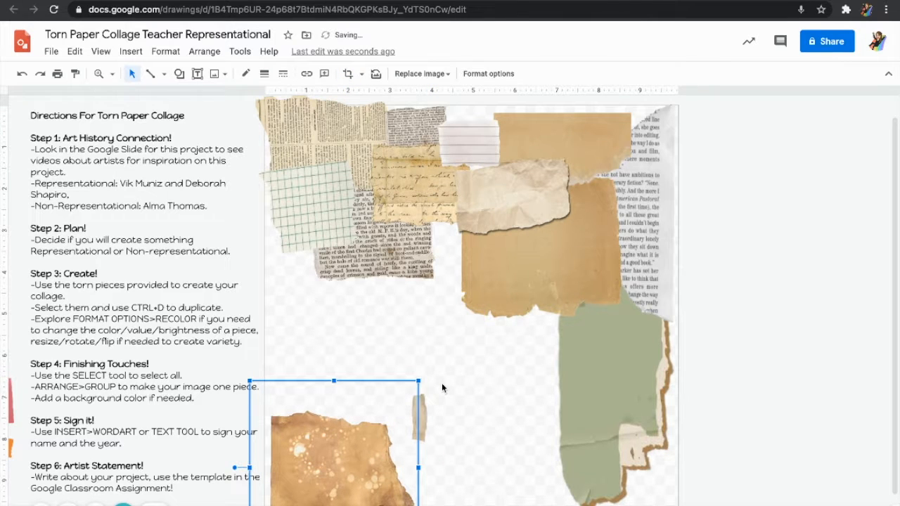
{"action": "double_click", "coordinate": [347, 477]}
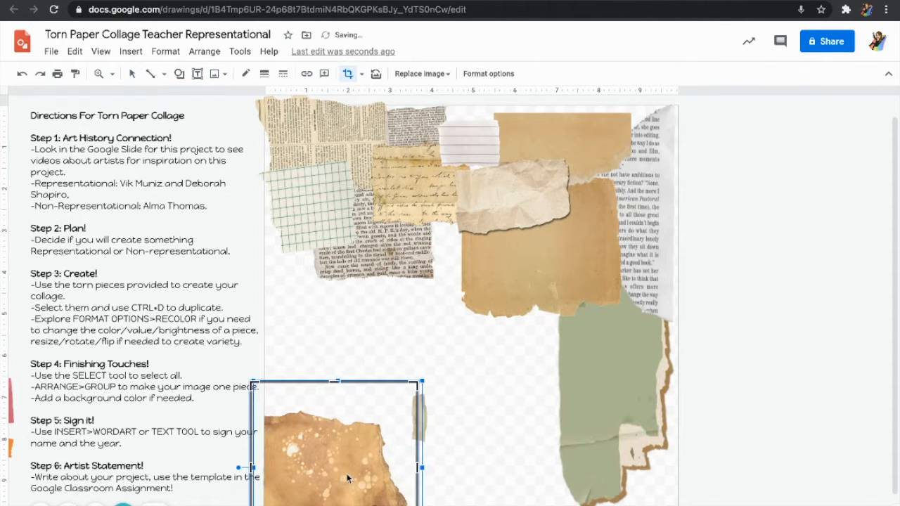
{"action": "key", "text": "Return"}
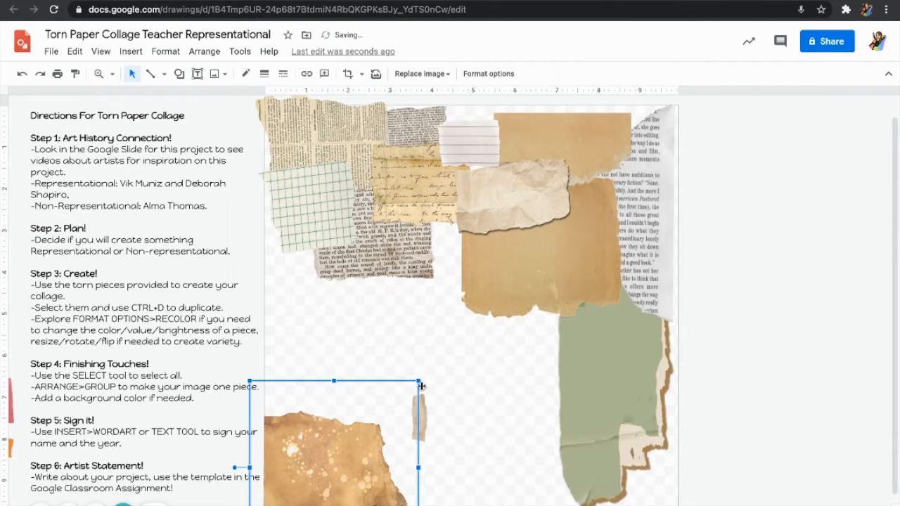
{"action": "double_click", "coordinate": [379, 423]}
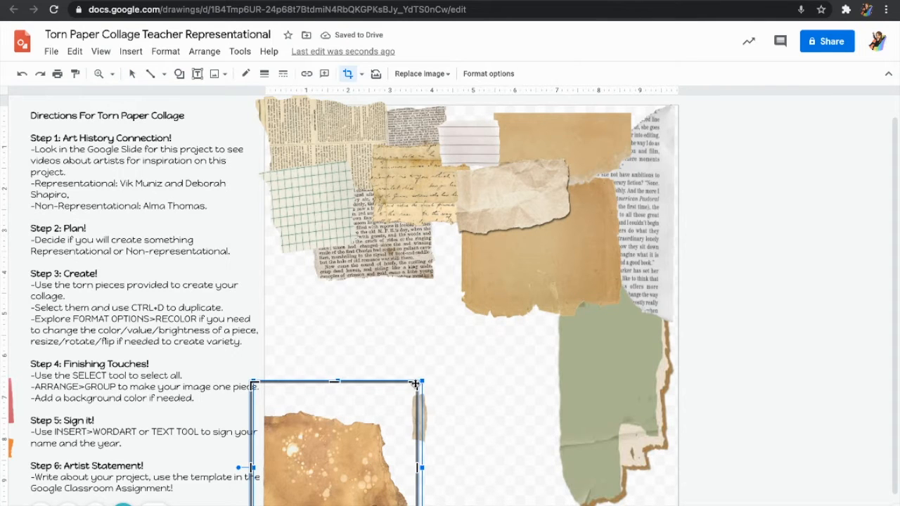
{"action": "left_click_drag", "start_coordinate": [417, 385], "coordinate": [415, 415]}
{"action": "key", "text": "Return"}
- Enlarge the narrow beige strip below the handwritten letter and layer it behind the letter and the crumpled piece
{"action": "left_click", "coordinate": [426, 407]}
{"action": "left_click_drag", "start_coordinate": [431, 395], "coordinate": [498, 285]}
{"action": "key", "text": "ctrl+Down"}
{"action": "left_click", "coordinate": [524, 419]}
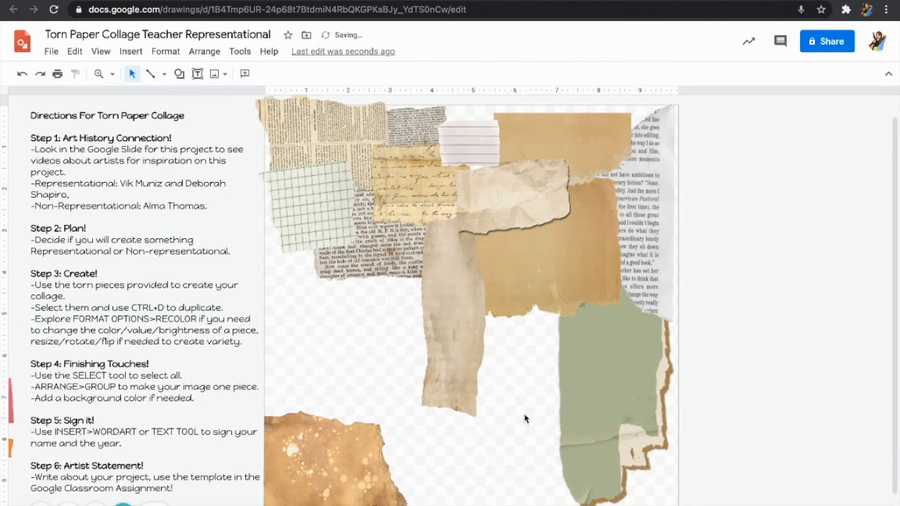
- Duplicate the square tan piece, shrink the copy and place it behind the grid paper at the canvas's left edge
{"action": "scroll", "coordinate": [527, 416], "scroll_direction": "left", "scroll_amount": 1}
{"action": "left_click", "coordinate": [583, 268]}
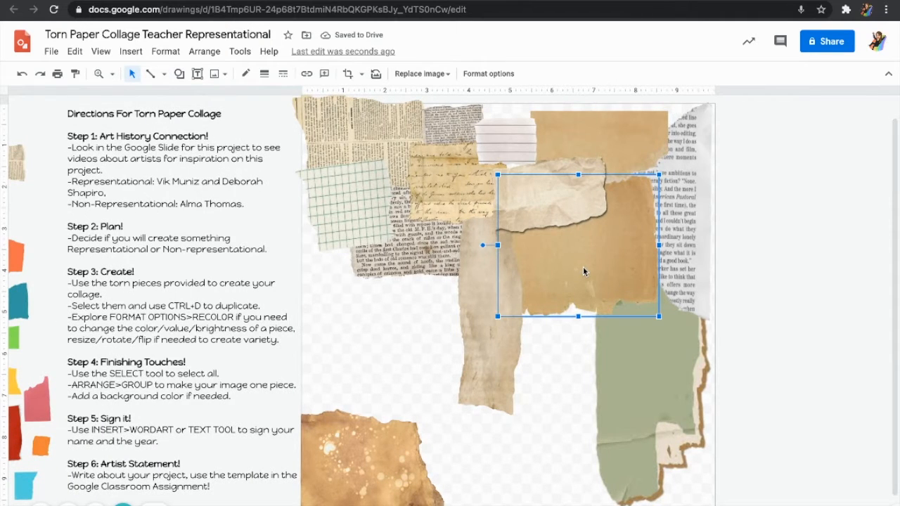
{"action": "key", "text": "ctrl+d"}
{"action": "left_click_drag", "start_coordinate": [666, 182], "coordinate": [382, 265]}
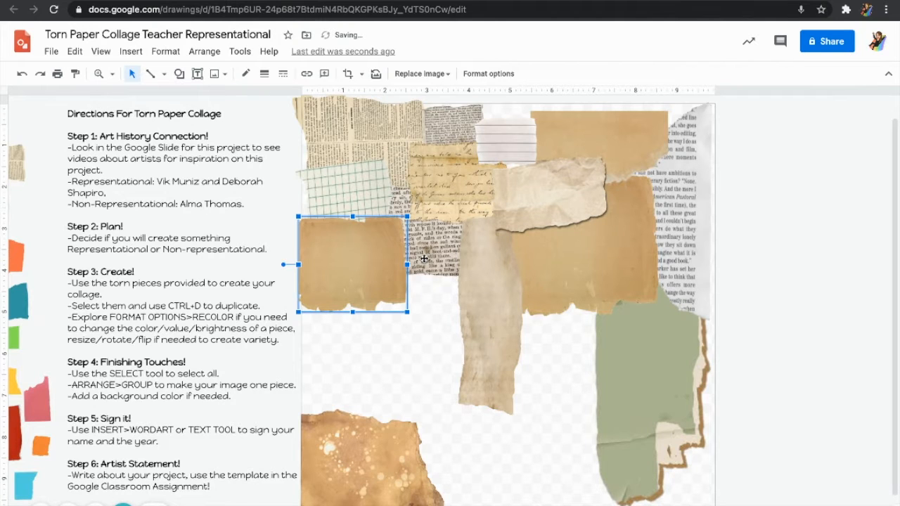
{"action": "key", "text": "ctrl+Down"}
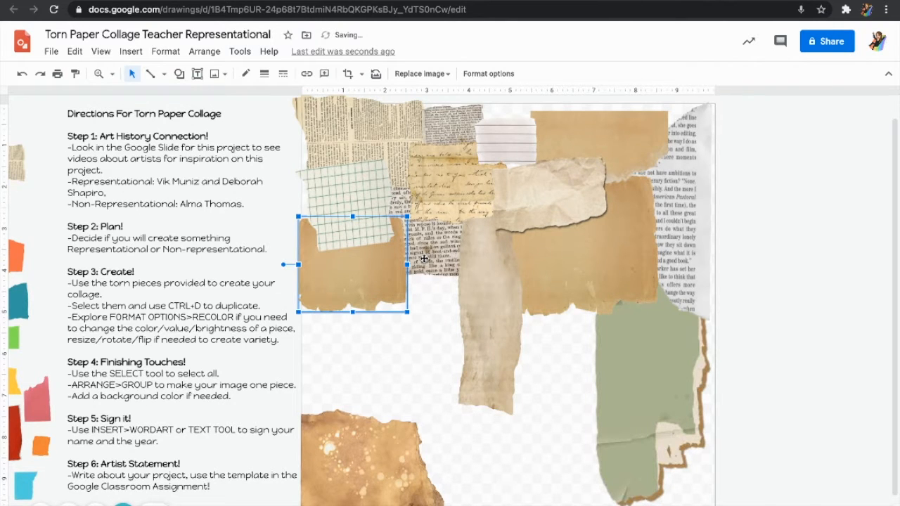
{"action": "left_click", "coordinate": [424, 346]}
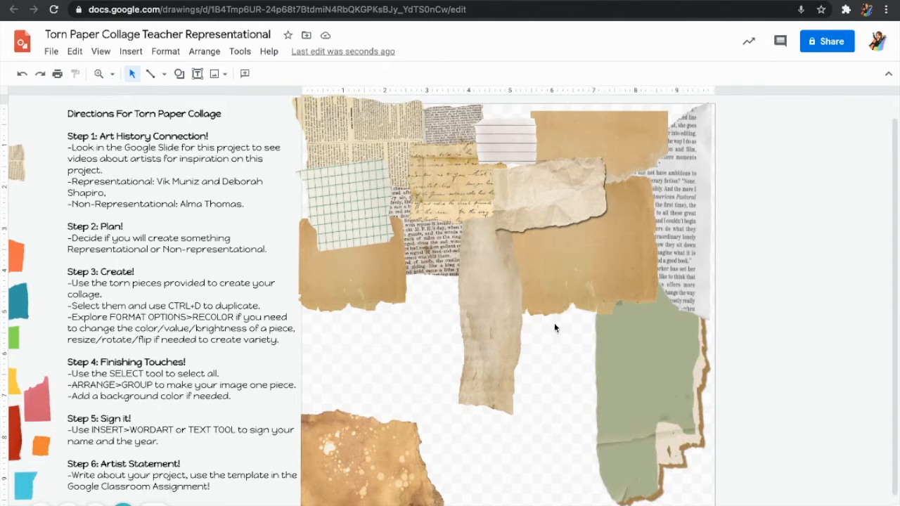
- Duplicate the handwritten, crumpled, square tan and long beige pieces together, rotate the copies a quarter turn and place them behind the originals, lower on the canvas
{"action": "left_click_drag", "start_coordinate": [573, 356], "coordinate": [498, 214]}
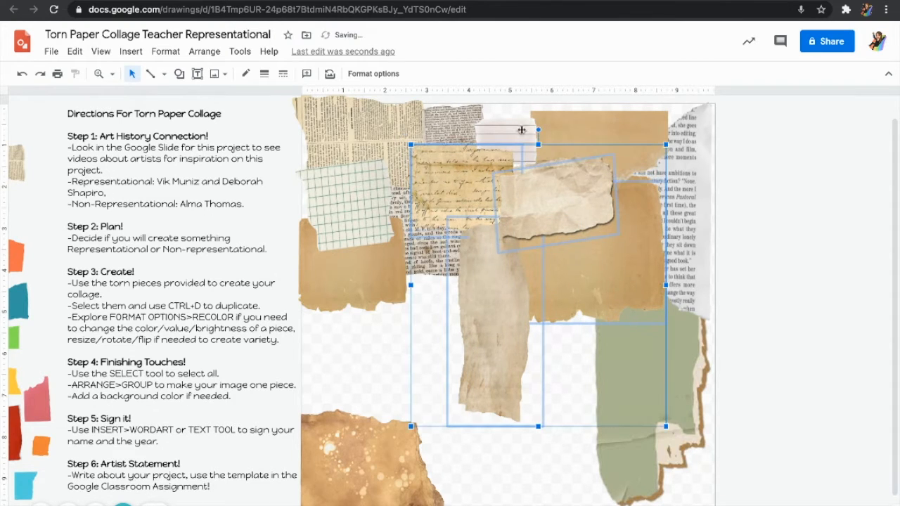
{"action": "left_click_drag", "start_coordinate": [538, 130], "coordinate": [723, 294]}
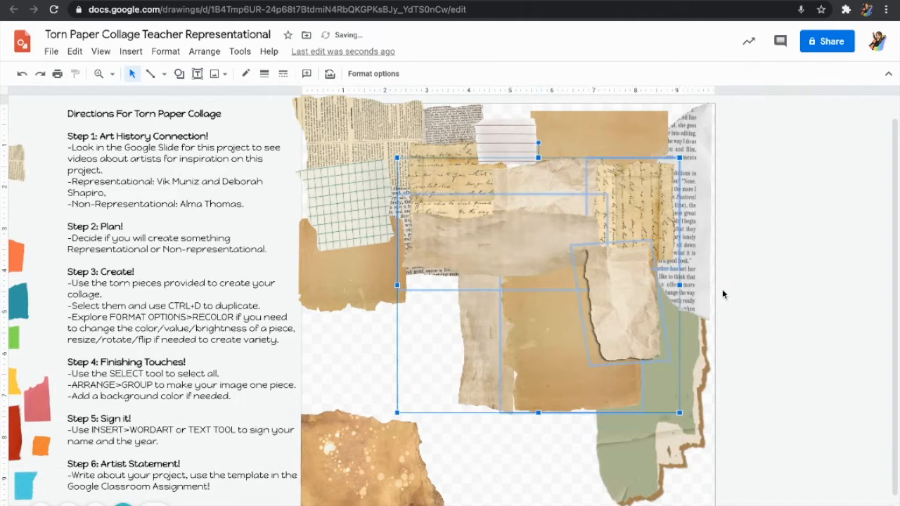
{"action": "left_click_drag", "start_coordinate": [553, 358], "coordinate": [456, 440]}
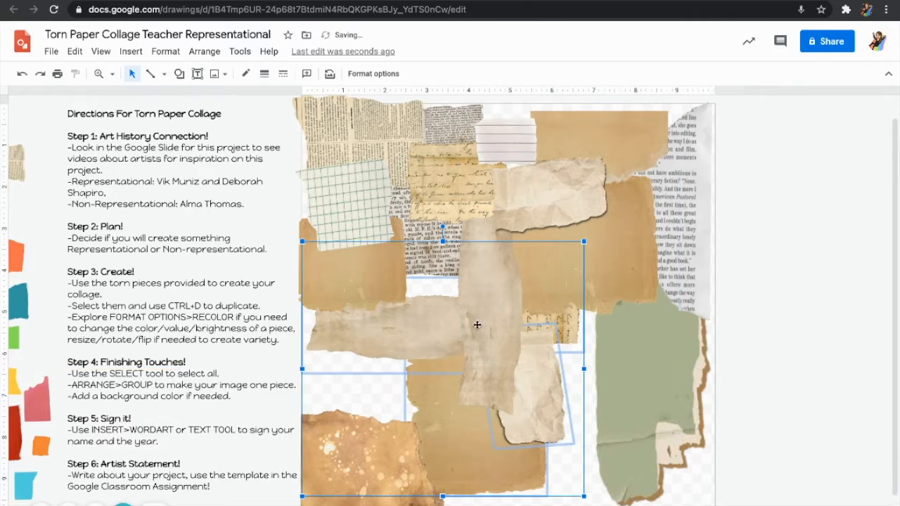
- Enlarge the four rotated copies and nudge them to fill the gap between the speckled scrap and the sage-green piece
{"action": "left_click_drag", "start_coordinate": [586, 241], "coordinate": [632, 210]}
{"action": "key", "text": "Down"}
{"action": "key", "text": "Down"}
{"action": "key", "text": "Down"}
{"action": "key", "text": "Left"}
{"action": "key", "text": "Left"}
{"action": "key", "text": "Down"}
{"action": "key", "text": "Right"}
{"action": "key", "text": "Up"}
{"action": "key", "text": "Up"}
{"action": "key", "text": "Up"}
{"action": "key", "text": "Up"}
{"action": "key", "text": "Up"}
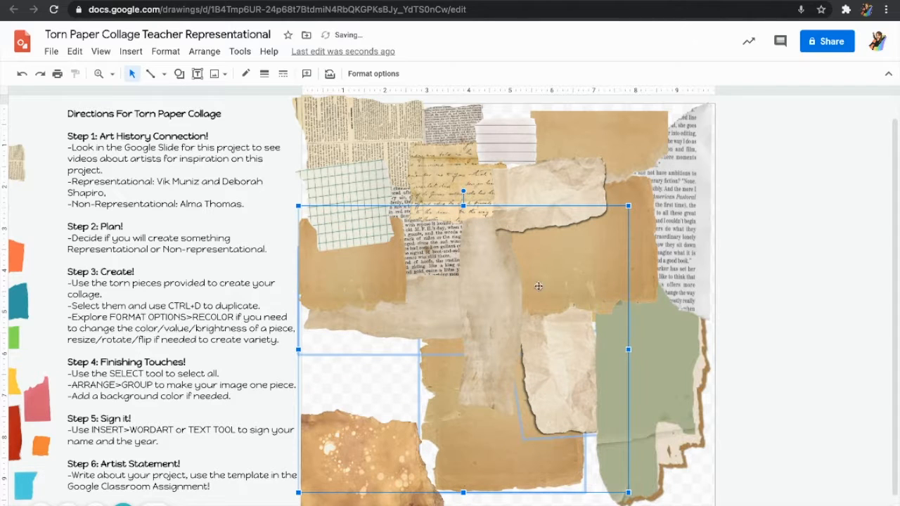
- Duplicate the gray printed-text piece below the handwritten letter, enlarge the copy and send it to the back
{"action": "left_click", "coordinate": [456, 259]}
{"action": "left_click", "coordinate": [448, 265]}
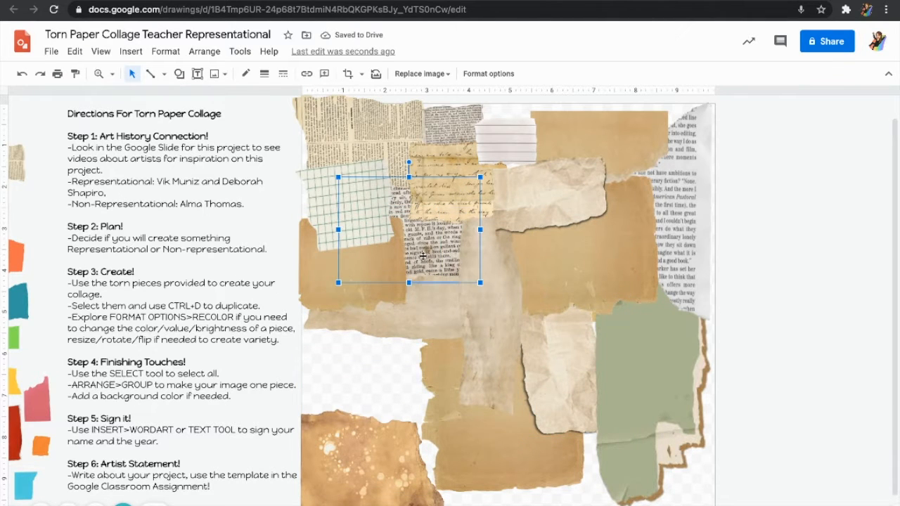
{"action": "key", "text": "ctrl+d"}
{"action": "left_click_drag", "start_coordinate": [344, 290], "coordinate": [275, 343]}
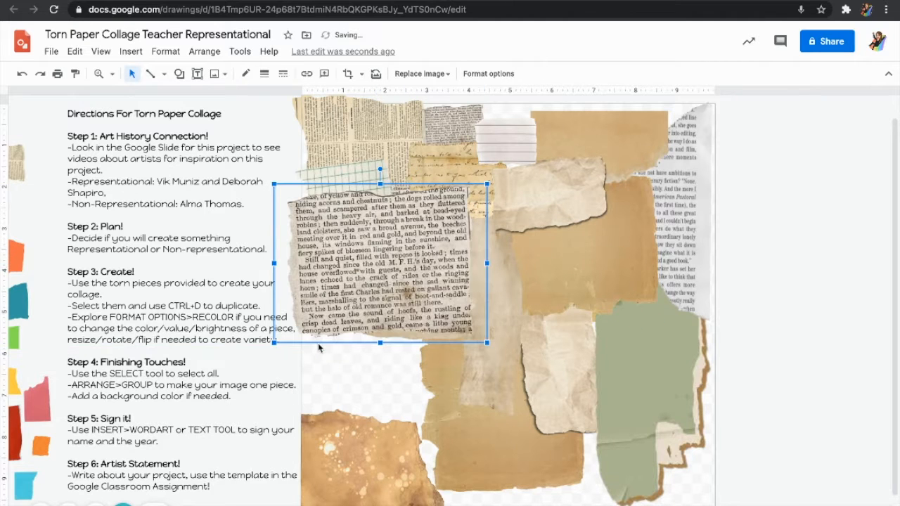
{"action": "key", "text": "ctrl+shift+Down"}
- Move the enlarged printed-text copy down to fill the gap above the speckled brown scrap
{"action": "key", "text": "Down"}
{"action": "key", "text": "Down"}
{"action": "key", "text": "Down"}
{"action": "key", "text": "Down"}
{"action": "key", "text": "Down"}
{"action": "key", "text": "Down"}
{"action": "key", "text": "Down"}
{"action": "key", "text": "Down"}
{"action": "key", "text": "Down"}
{"action": "key", "text": "Down"}
{"action": "key", "text": "Down"}
{"action": "key", "text": "Down"}
{"action": "key", "text": "Down"}
{"action": "key", "text": "Down"}
{"action": "key", "text": "Down"}
{"action": "key", "text": "Down"}
{"action": "key", "text": "Down"}
{"action": "key", "text": "Down"}
{"action": "key", "text": "Down"}
{"action": "key", "text": "Down"}
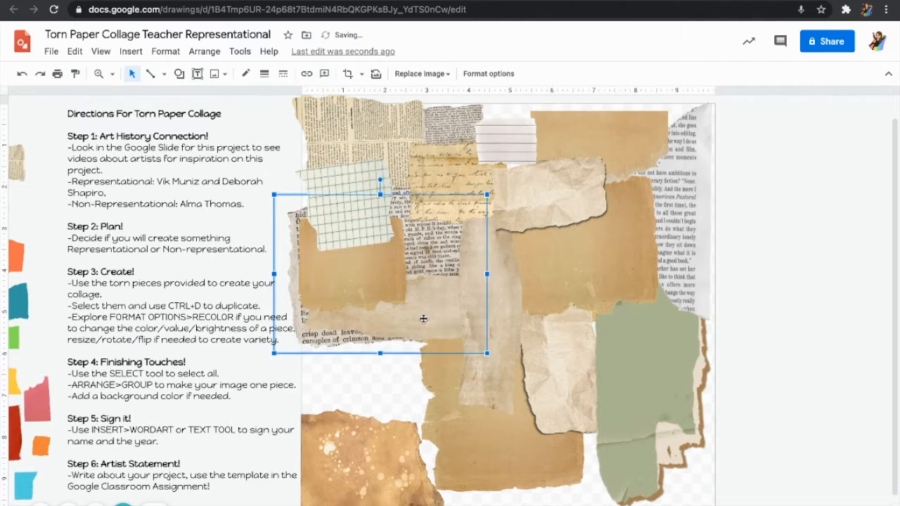
{"action": "key", "text": "Down"}
{"action": "key", "text": "Down"}
{"action": "key", "text": "Down"}
{"action": "key", "text": "Down"}
{"action": "key", "text": "Down"}
{"action": "key", "text": "Down"}
{"action": "key", "text": "Down"}
{"action": "key", "text": "Down"}
{"action": "key", "text": "Down"}
{"action": "key", "text": "Down"}
{"action": "key", "text": "Down"}
{"action": "key", "text": "Down"}
{"action": "key", "text": "Down"}
{"action": "key", "text": "Down"}
{"action": "key", "text": "Down"}
{"action": "key", "text": "Down"}
{"action": "key", "text": "Down"}
{"action": "key", "text": "Down"}
{"action": "key", "text": "Down"}
{"action": "key", "text": "Down"}
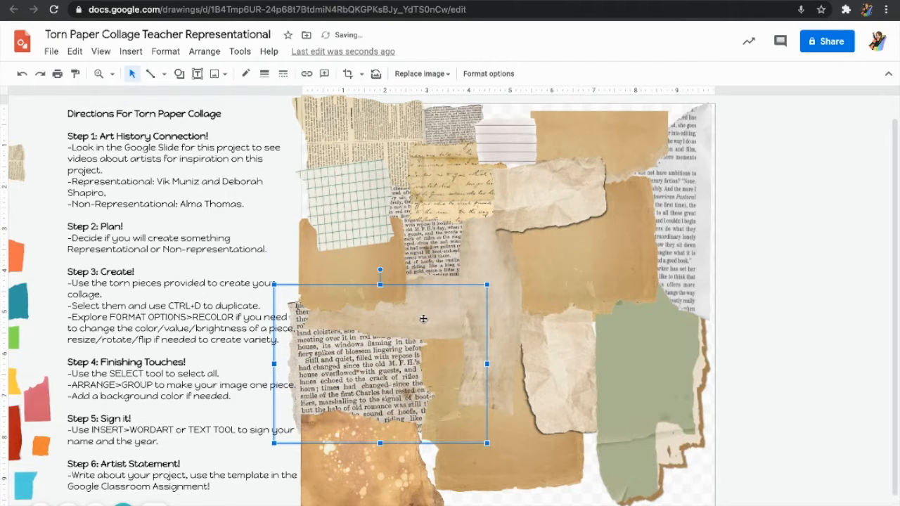
- Duplicate the newspaper clipping twice, rotate one copy sideways and place it behind the sage-green piece in the canvas's lower-right corner
{"action": "left_click", "coordinate": [384, 141]}
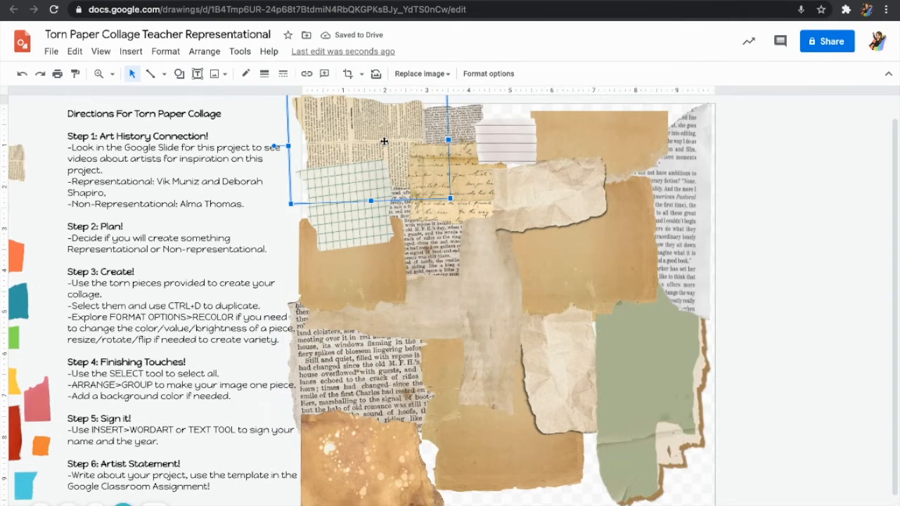
{"action": "key", "text": "ctrl+d"}
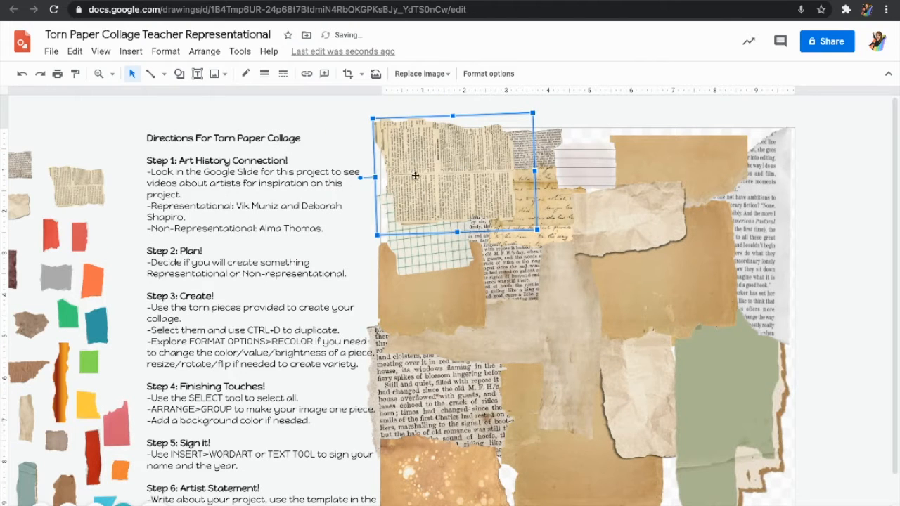
{"action": "key", "text": "ctrl+d"}
{"action": "left_click_drag", "start_coordinate": [365, 184], "coordinate": [484, 276]}
{"action": "scroll", "coordinate": [485, 275], "scroll_direction": "down", "scroll_amount": 1}
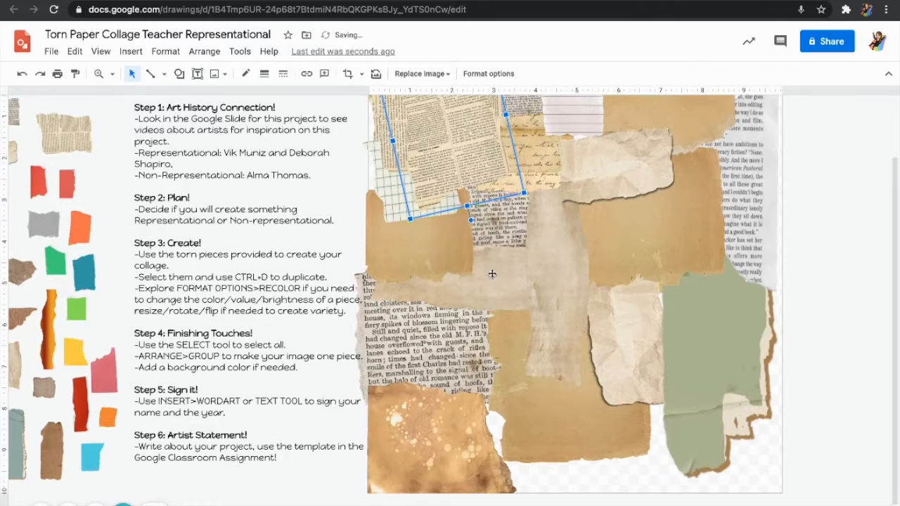
{"action": "left_click_drag", "start_coordinate": [467, 181], "coordinate": [754, 456]}
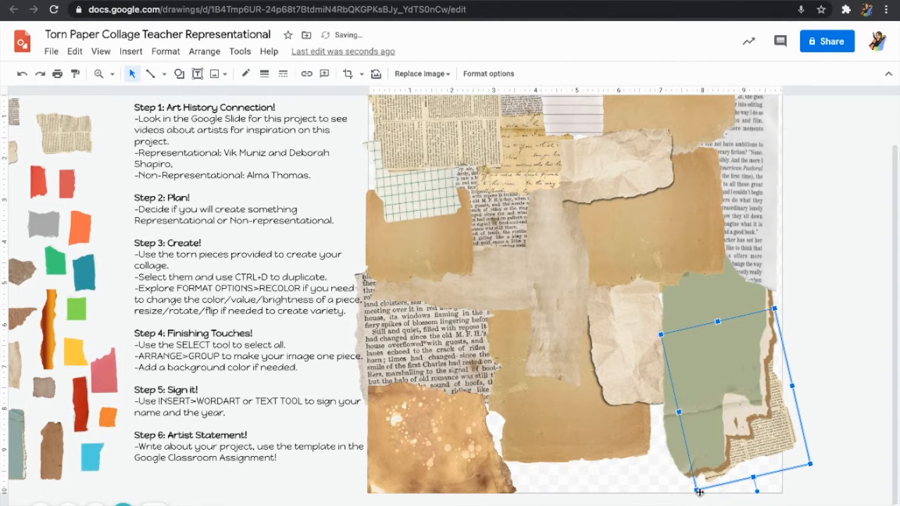
{"action": "left_click_drag", "start_coordinate": [757, 491], "coordinate": [634, 421]}
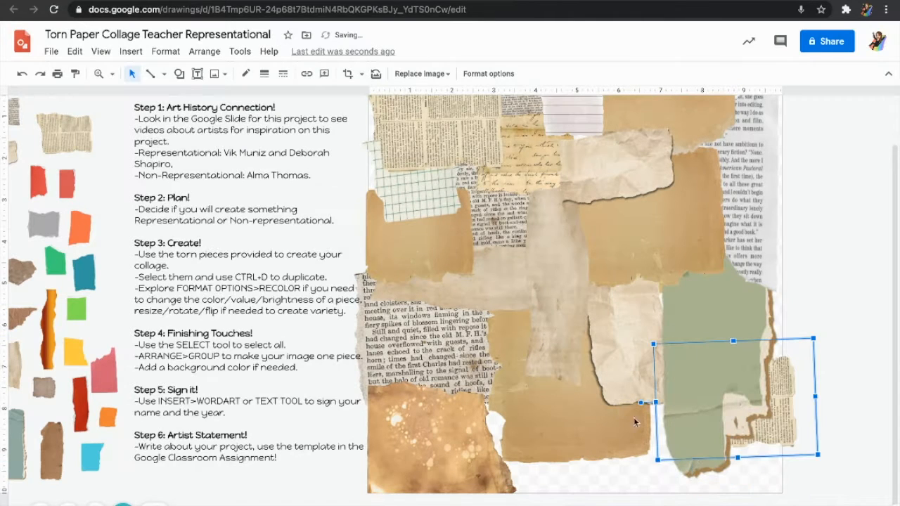
- Enlarge the sideways newspaper copy and shift it up and left to fill the gaps along the canvas's lower edge
{"action": "left_click_drag", "start_coordinate": [657, 460], "coordinate": [481, 497]}
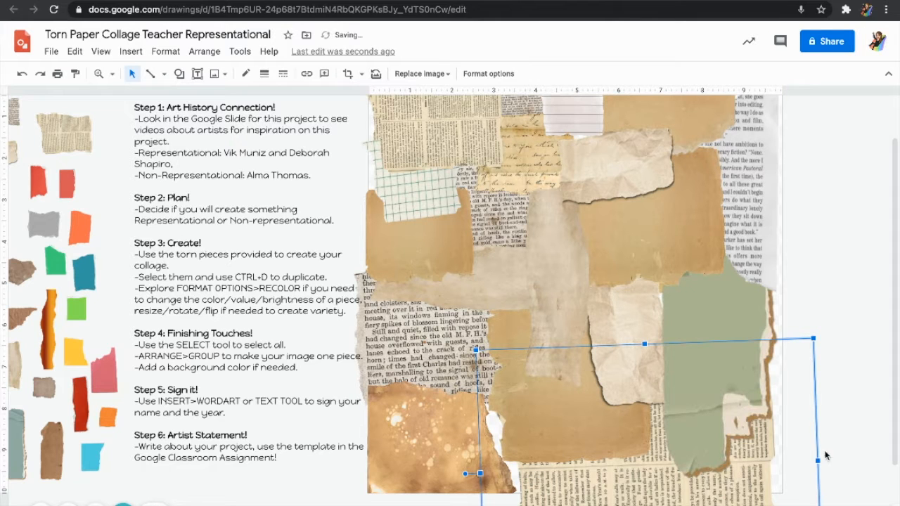
{"action": "left_click_drag", "start_coordinate": [816, 462], "coordinate": [853, 445]}
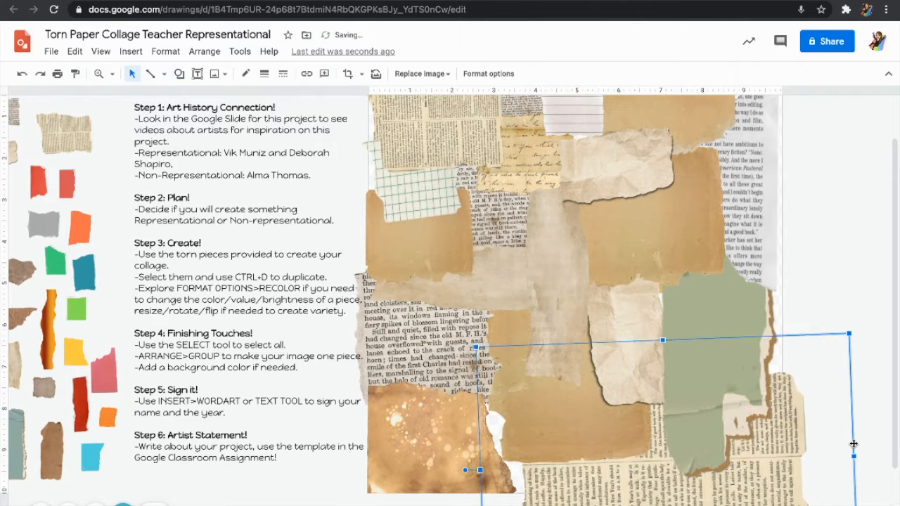
{"action": "key", "text": "Up"}
{"action": "key", "text": "Left"}
{"action": "key", "text": "Up"}
{"action": "key", "text": "Left"}
{"action": "key", "text": "Up"}
{"action": "key", "text": "Left"}
{"action": "key", "text": "Up"}
{"action": "key", "text": "Left"}
{"action": "key", "text": "Up"}
{"action": "key", "text": "Left"}
{"action": "key", "text": "Up"}
{"action": "key", "text": "Left"}
{"action": "key", "text": "Up"}
{"action": "key", "text": "Left"}
{"action": "key", "text": "Up"}
{"action": "key", "text": "Left"}
{"action": "key", "text": "Up"}
{"action": "key", "text": "Left"}
{"action": "key", "text": "Up"}
{"action": "key", "text": "Left"}
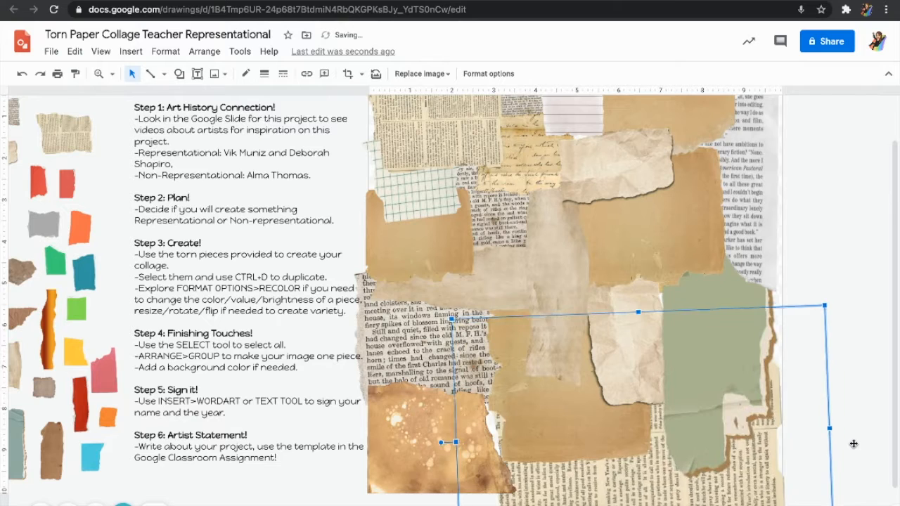
{"action": "key", "text": "Up"}
{"action": "key", "text": "Up"}
{"action": "key", "text": "Up"}
{"action": "key", "text": "Left"}
{"action": "key", "text": "Up"}
{"action": "key", "text": "Up"}
{"action": "key", "text": "Left"}
{"action": "key", "text": "Up"}
{"action": "key", "text": "Up"}
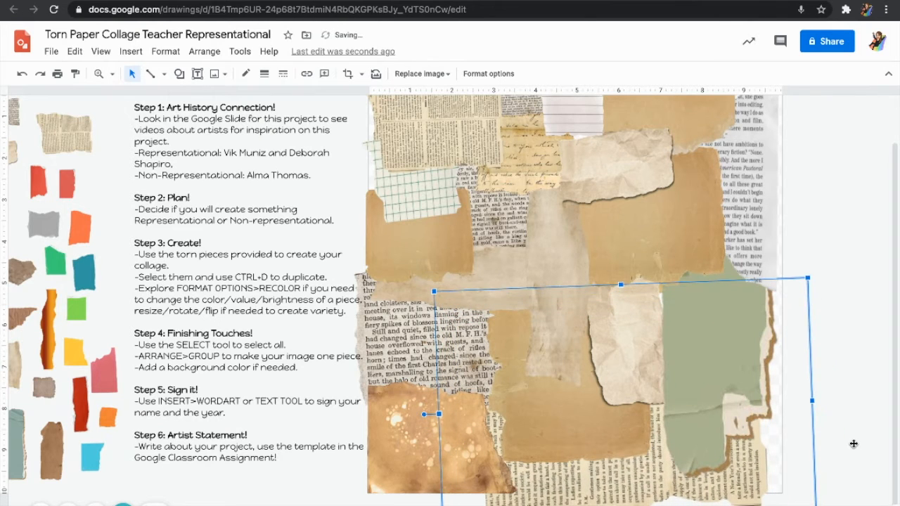
- Widen the sideways newspaper copy beyond the canvas's right edge and enlarge the printed page above it to cover that edge
{"action": "left_click", "coordinate": [819, 404]}
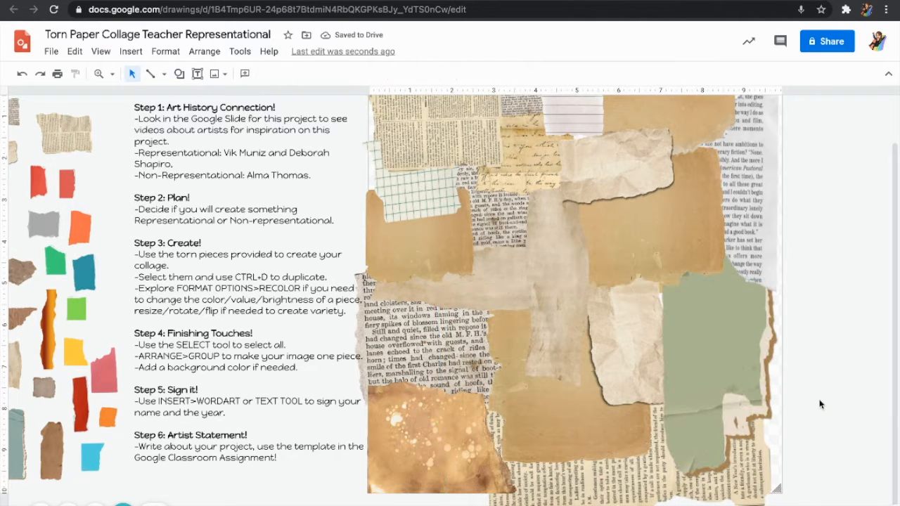
{"action": "left_click", "coordinate": [760, 416]}
{"action": "left_click", "coordinate": [728, 484]}
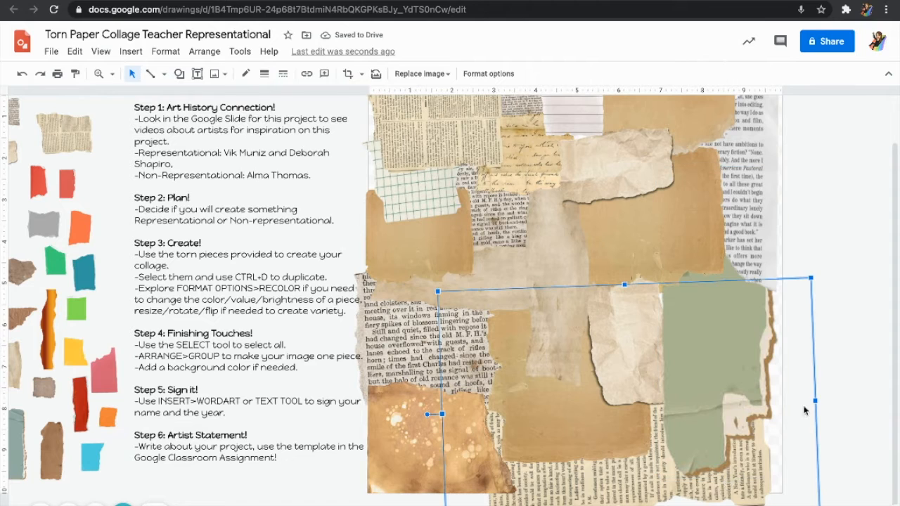
{"action": "left_click_drag", "start_coordinate": [816, 402], "coordinate": [844, 400]}
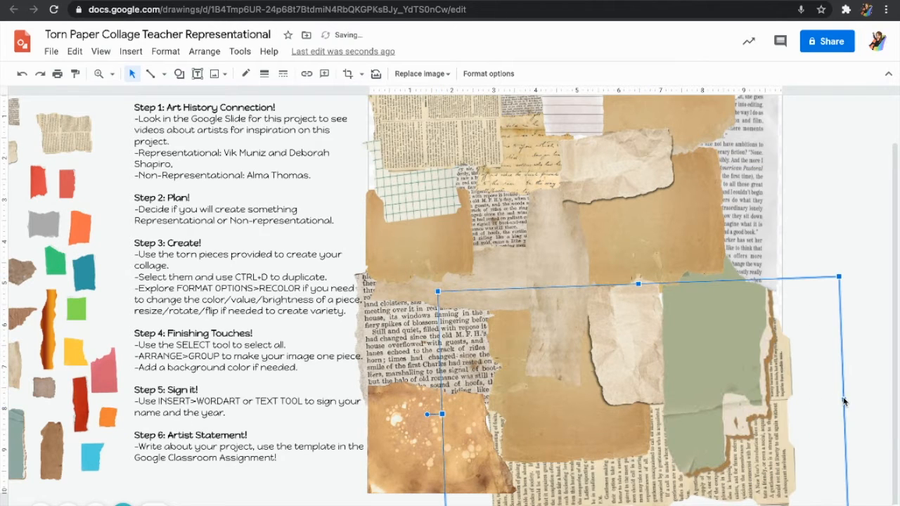
{"action": "left_click", "coordinate": [807, 270]}
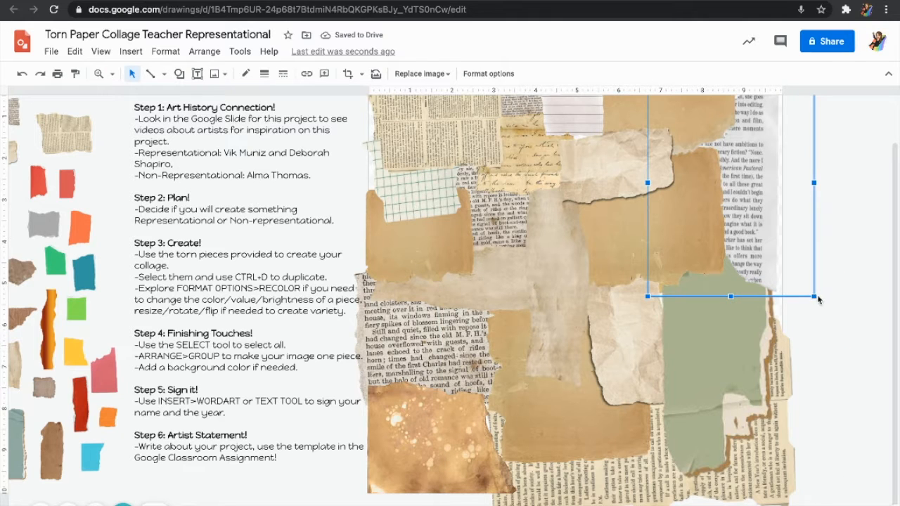
{"action": "left_click_drag", "start_coordinate": [815, 298], "coordinate": [834, 320]}
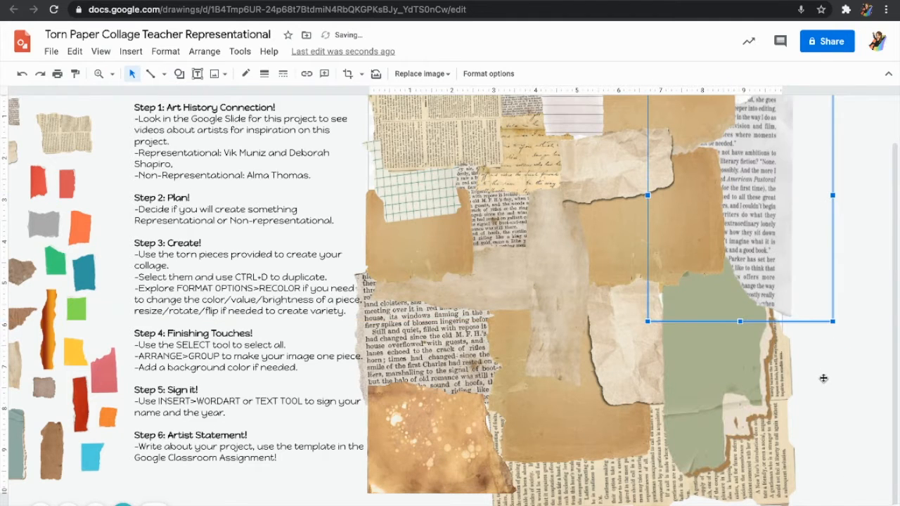
- Enlarge the wide tan, lined and small gray newsprint pieces together to cover the gap along the canvas's upper edge
{"action": "scroll", "coordinate": [824, 378], "scroll_direction": "up", "scroll_amount": 1}
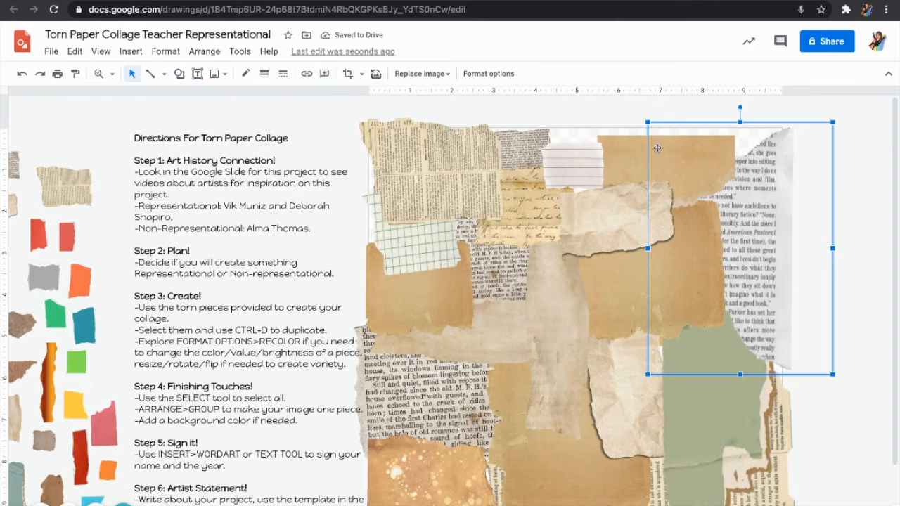
{"action": "left_click", "coordinate": [637, 163]}
{"action": "left_click", "coordinate": [583, 169], "text": "shift"}
{"action": "left_click", "coordinate": [530, 146], "text": "shift"}
{"action": "left_click_drag", "start_coordinate": [752, 123], "coordinate": [782, 121]}
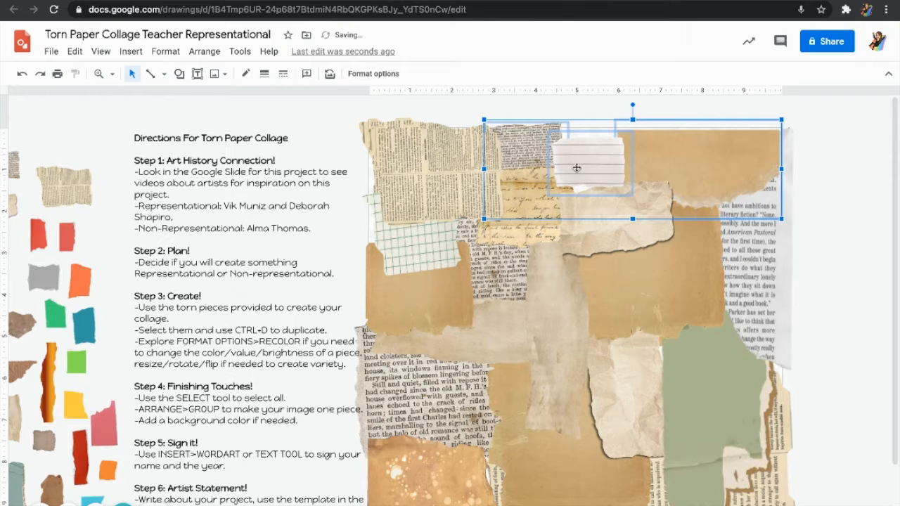
- Enlarge the white lined paper piece from its upper-right and lower-left corners to cover the gap at the canvas's upper edge
{"action": "left_click", "coordinate": [612, 172]}
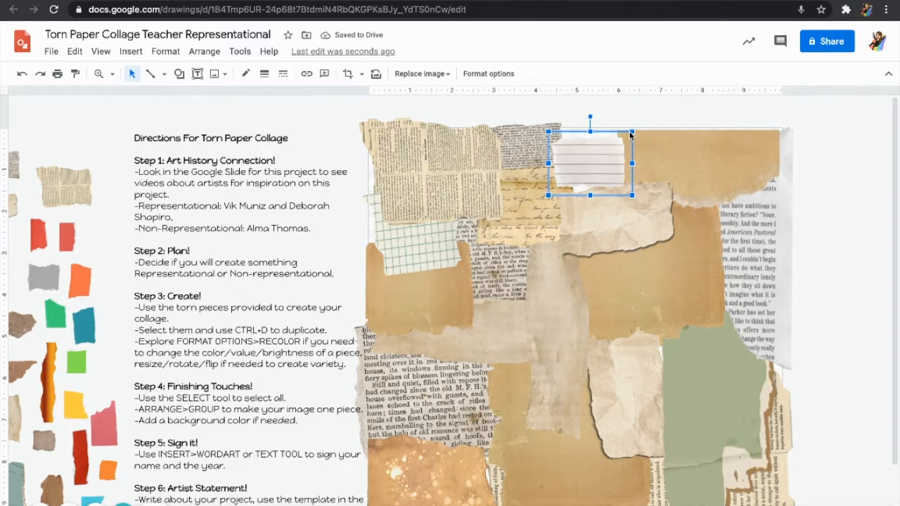
{"action": "left_click_drag", "start_coordinate": [633, 132], "coordinate": [654, 125]}
{"action": "left_click_drag", "start_coordinate": [548, 202], "coordinate": [541, 208]}
{"action": "left_click", "coordinate": [735, 163]}
{"action": "left_click", "coordinate": [848, 210]}
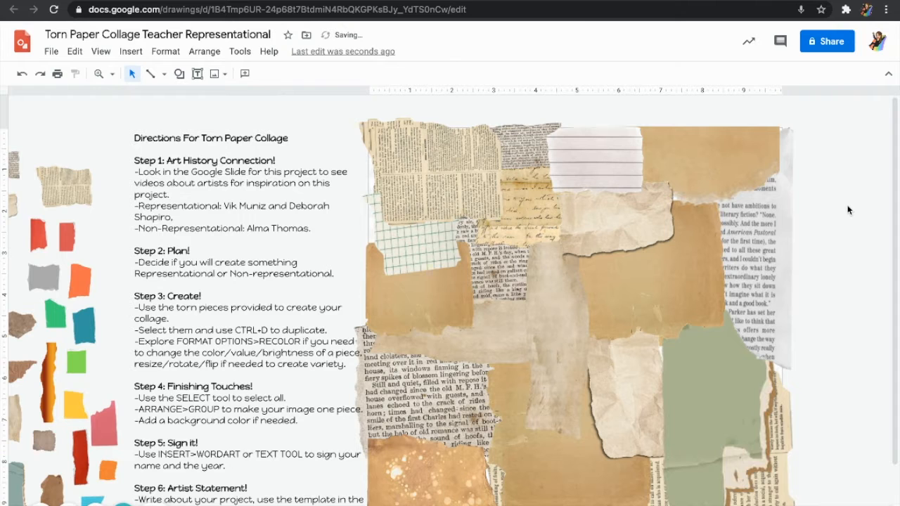
- Select all the torn paper pieces covering the canvas and group them into one background image
{"action": "scroll", "coordinate": [845, 260], "scroll_direction": "down", "scroll_amount": 2}
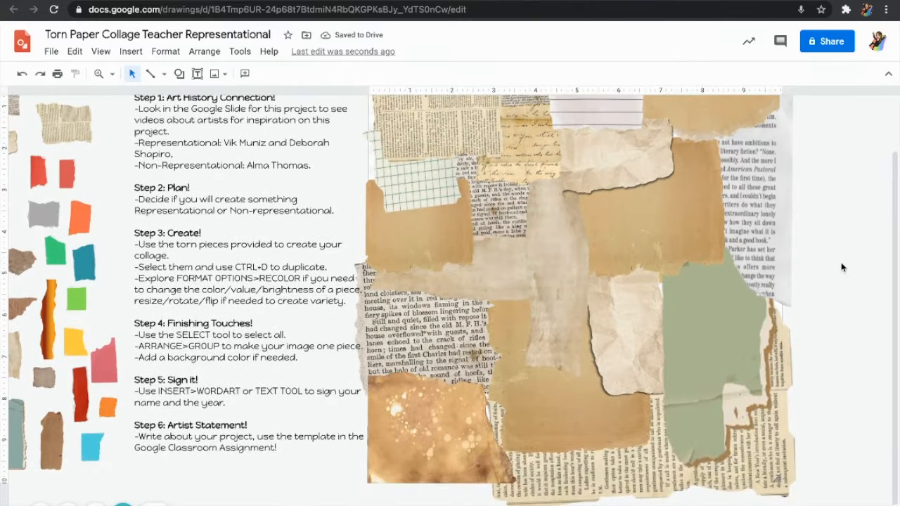
{"action": "left_click", "coordinate": [112, 74]}
{"action": "left_click", "coordinate": [140, 117]}
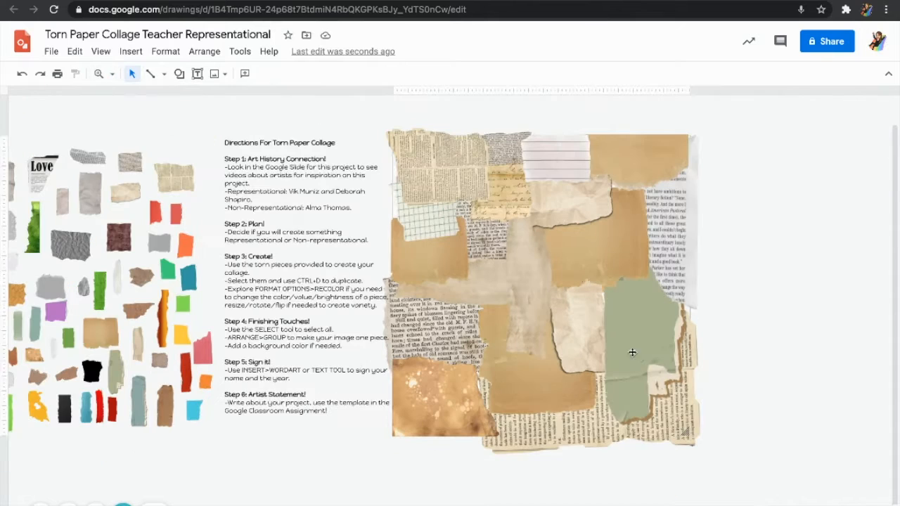
{"action": "left_click_drag", "start_coordinate": [746, 476], "coordinate": [438, 120]}
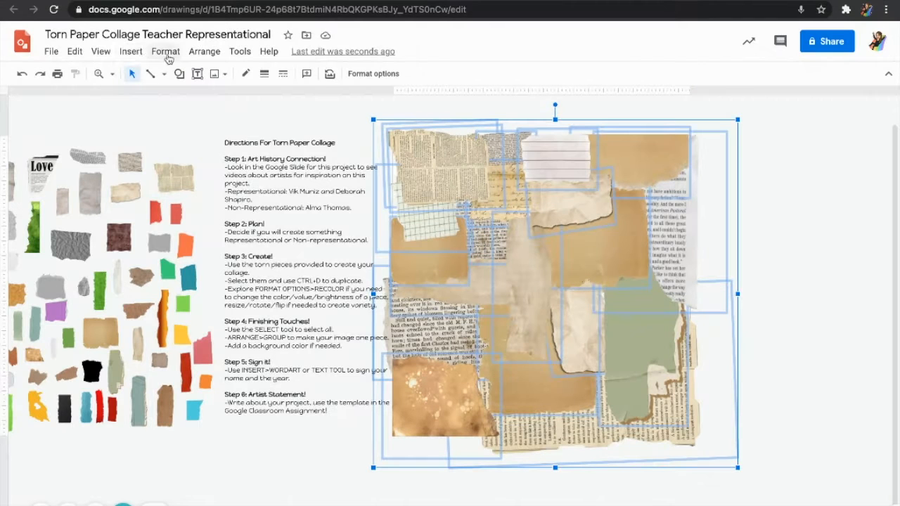
{"action": "left_click", "coordinate": [204, 52]}
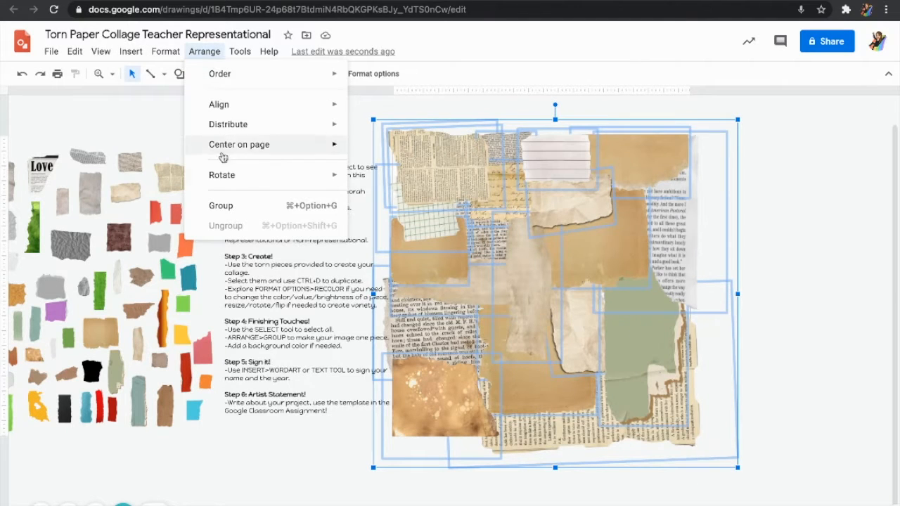
{"action": "left_click", "coordinate": [230, 205]}
{"action": "left_click", "coordinate": [797, 278]}
- Nudge the grouped background up and left, and enlarge it slightly from its lower-right corner
{"action": "left_click", "coordinate": [544, 276]}
{"action": "key", "text": "Left"}
{"action": "key", "text": "Up"}
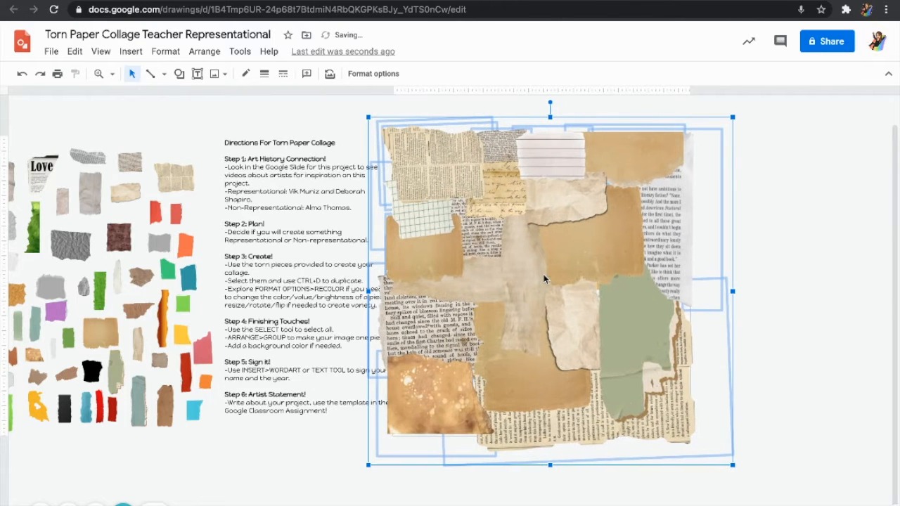
{"action": "left_click", "coordinate": [771, 352]}
{"action": "left_click", "coordinate": [651, 378]}
{"action": "left_click_drag", "start_coordinate": [733, 467], "coordinate": [742, 479]}
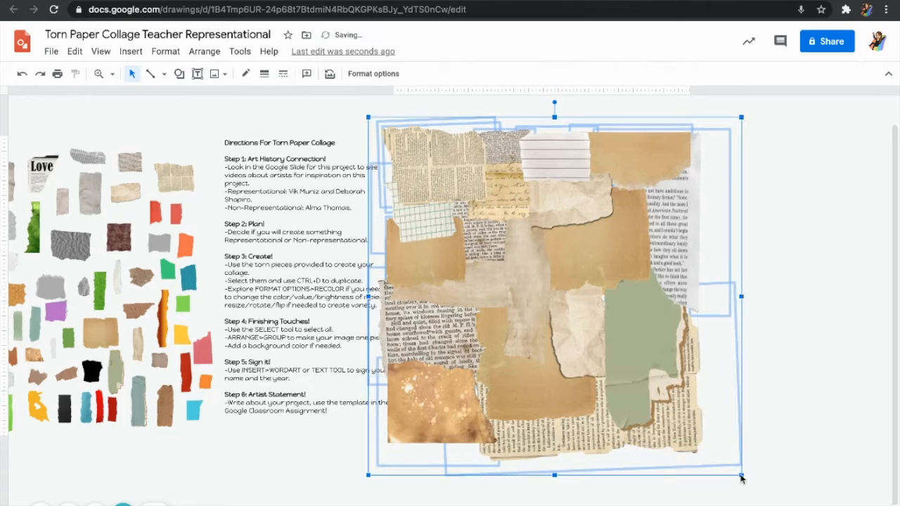
{"action": "left_click", "coordinate": [794, 477]}
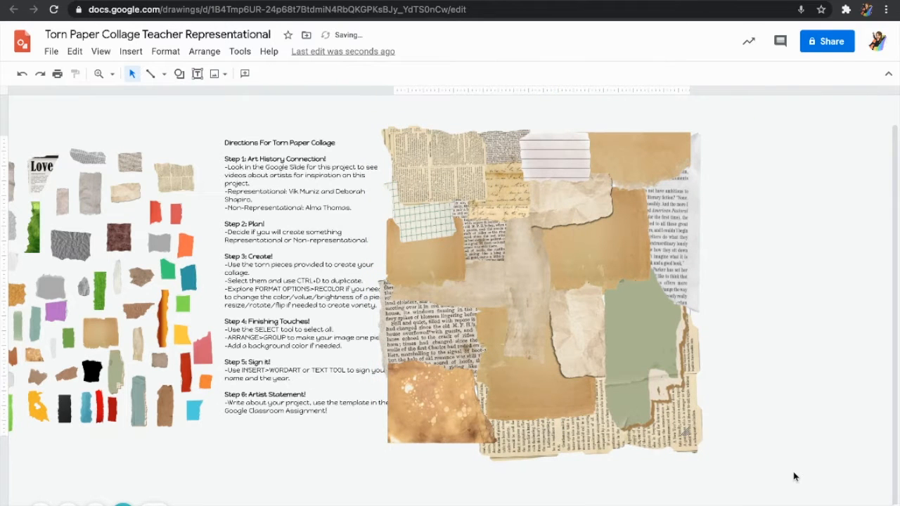
- Nudge the enlarged background group slightly up and to the right so it stays centered over the canvas
{"action": "left_click", "coordinate": [584, 361]}
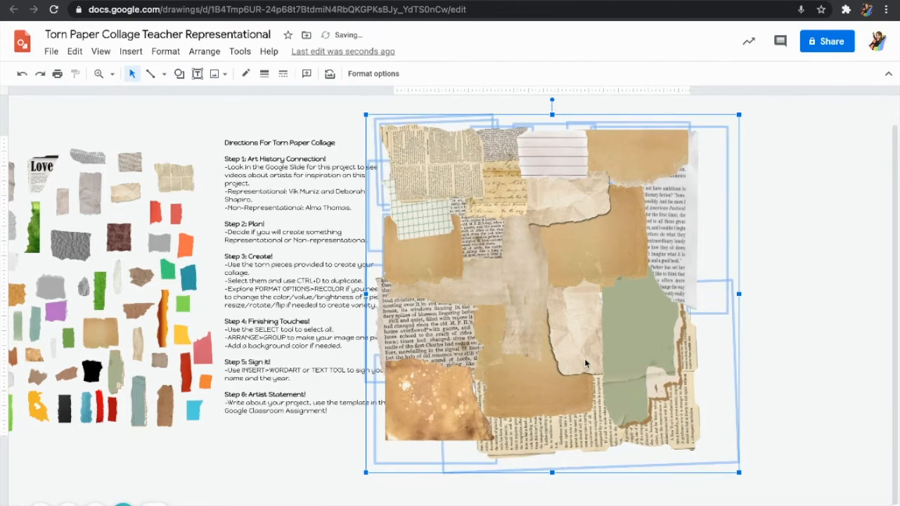
{"action": "key", "text": "Right"}
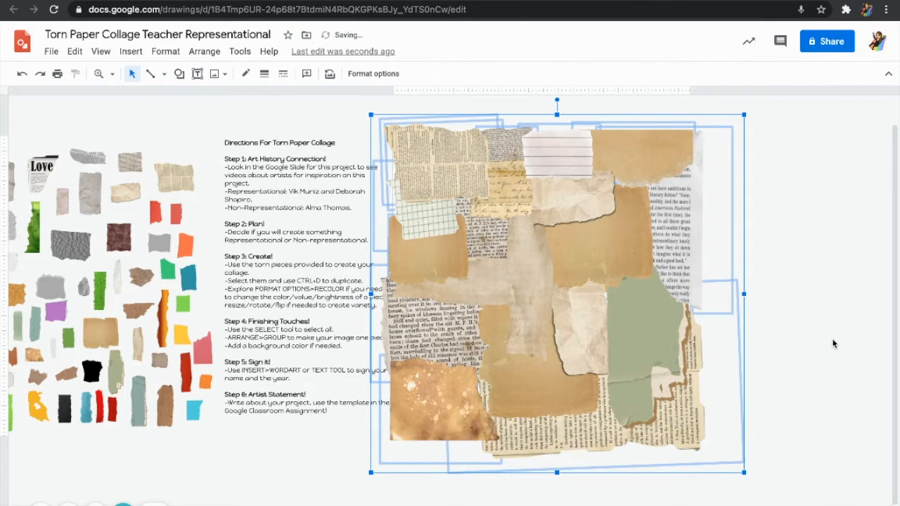
{"action": "left_click", "coordinate": [818, 297]}
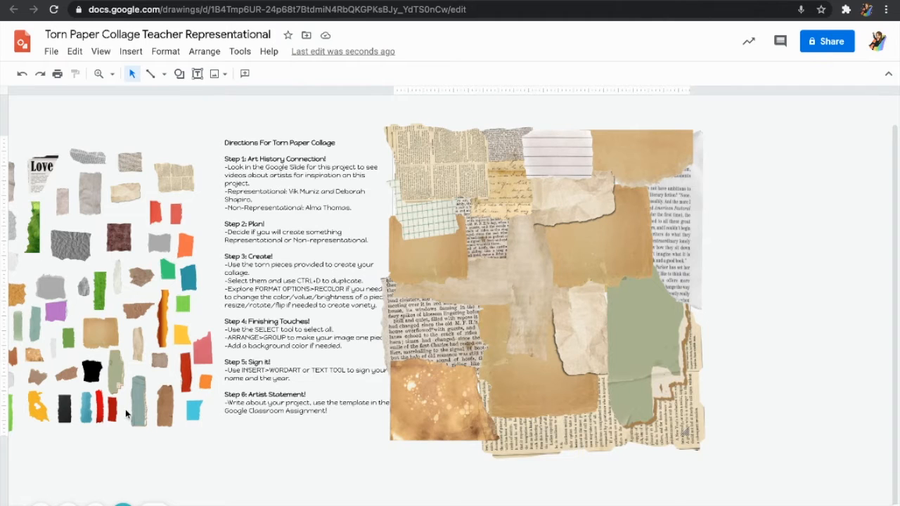
- Move the dark brown torn piece from the supply pieces to the collage's center and enlarge it to about three times its size
{"action": "left_click", "coordinate": [130, 239]}
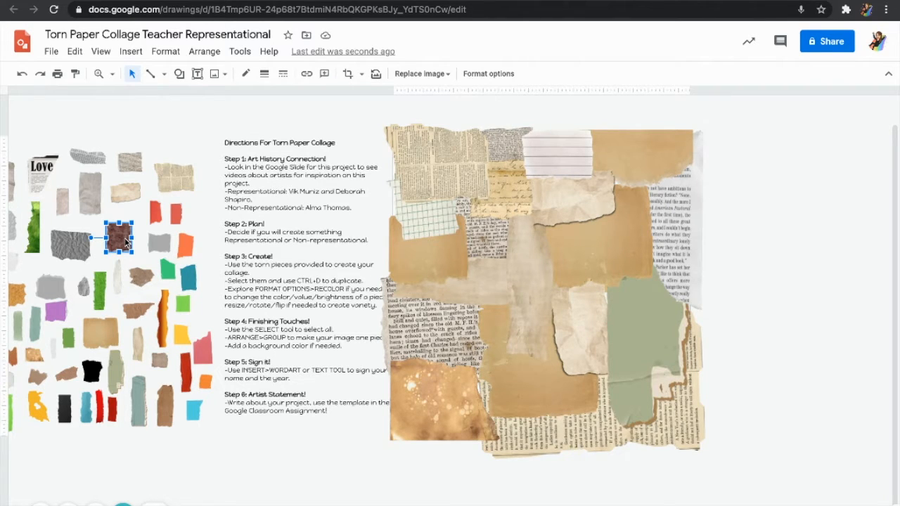
{"action": "left_click_drag", "start_coordinate": [125, 242], "coordinate": [529, 265]}
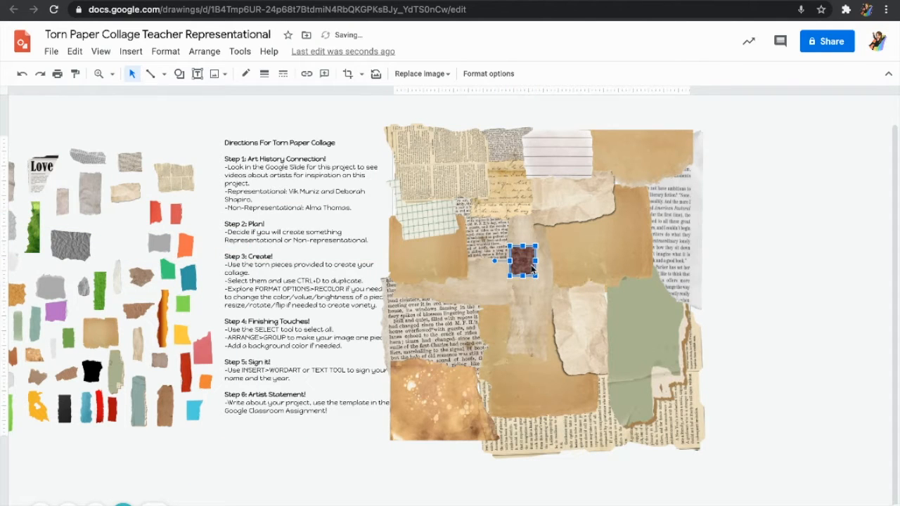
{"action": "left_click_drag", "start_coordinate": [538, 245], "coordinate": [593, 180]}
{"action": "left_click_drag", "start_coordinate": [568, 232], "coordinate": [555, 280]}
- Duplicate the black torn piece, arrange four copies around the brown piece's edges, and rotate the lower and right copies together
{"action": "left_click", "coordinate": [99, 372]}
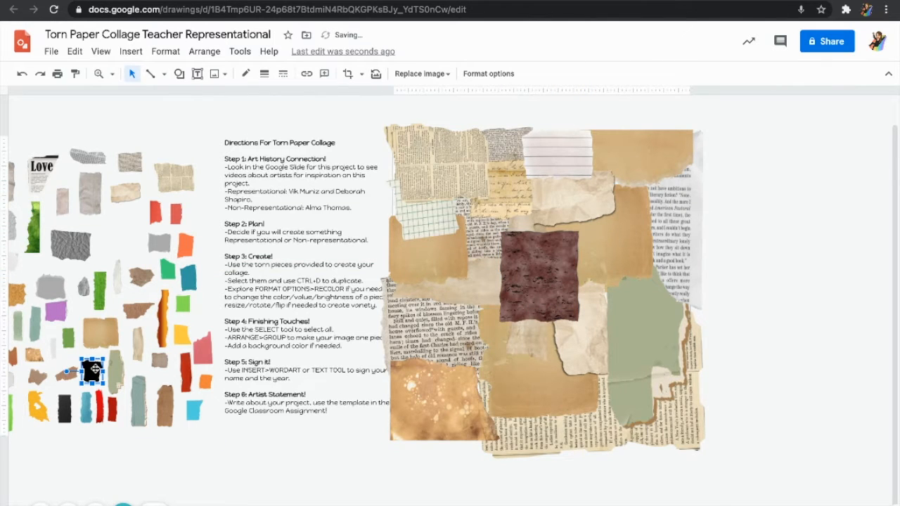
{"action": "left_click_drag", "start_coordinate": [102, 371], "coordinate": [529, 324]}
{"action": "key", "text": "ctrl+d"}
{"action": "key", "text": "ctrl+d"}
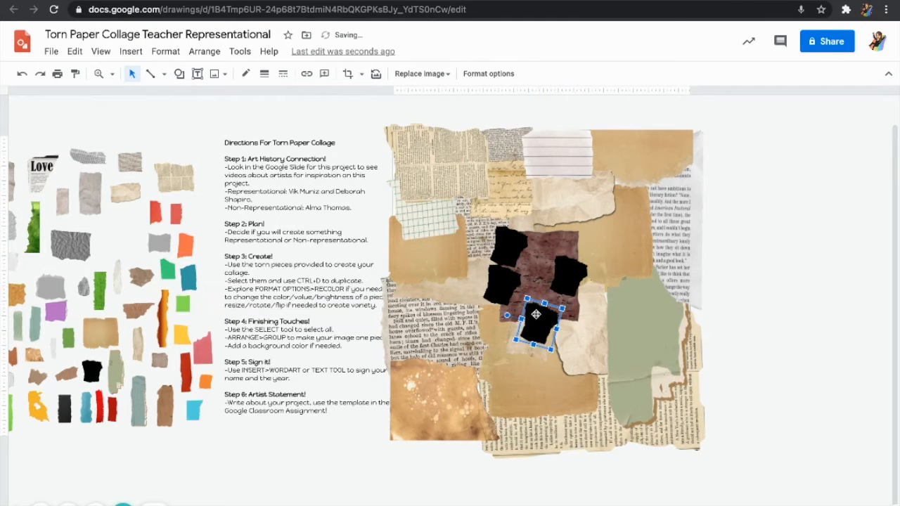
{"action": "left_click", "coordinate": [583, 279], "text": "shift"}
{"action": "left_click_drag", "start_coordinate": [554, 237], "coordinate": [570, 241]}
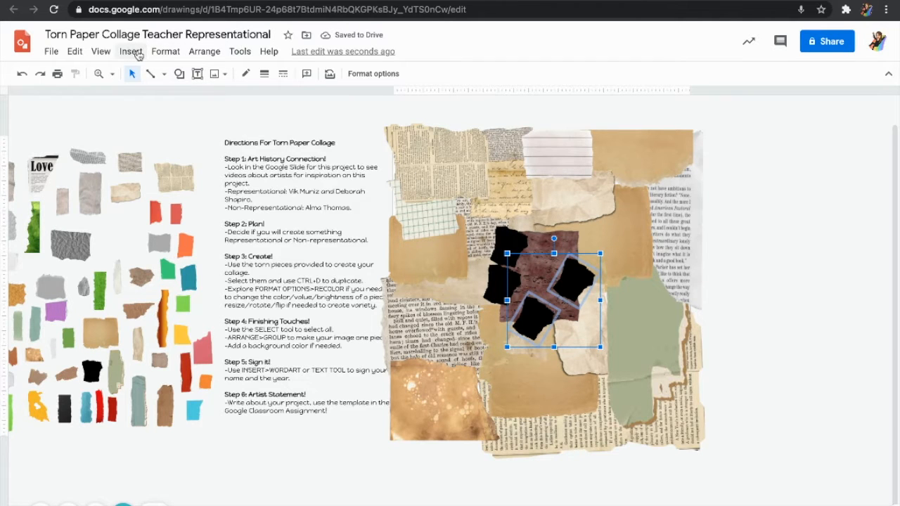
- Try brightness adjustments on the two selected black pieces and reset their image adjustments
{"action": "left_click", "coordinate": [359, 74]}
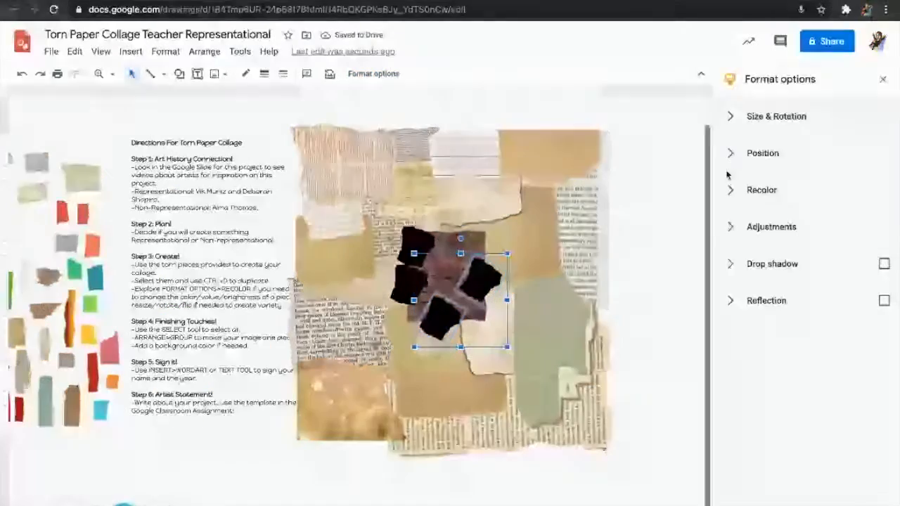
{"action": "left_click", "coordinate": [774, 227]}
{"action": "left_click_drag", "start_coordinate": [806, 299], "coordinate": [769, 298]}
{"action": "mouse_move", "coordinate": [729, 269]}
{"action": "left_mouse_down"}
{"action": "mouse_move", "coordinate": [756, 268]}
{"action": "mouse_move", "coordinate": [717, 271]}
{"action": "left_mouse_up"}
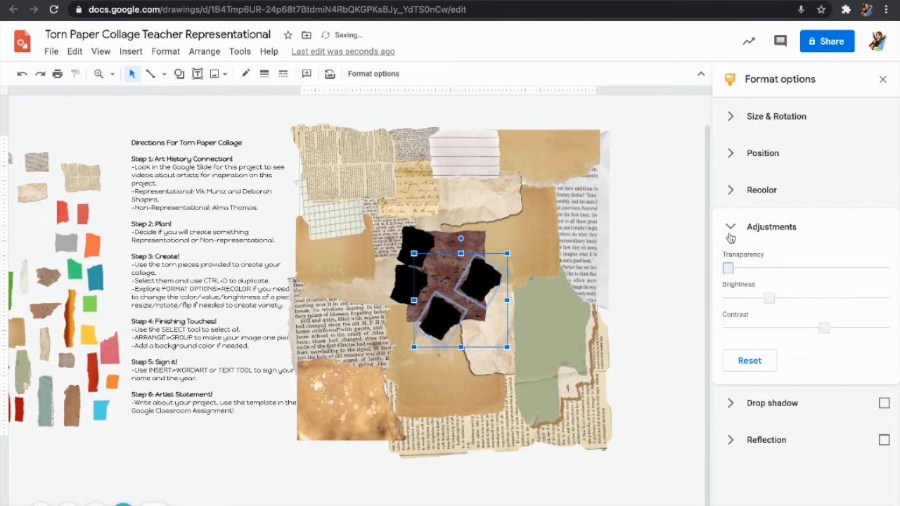
{"action": "left_click", "coordinate": [731, 232]}
{"action": "left_click", "coordinate": [730, 190]}
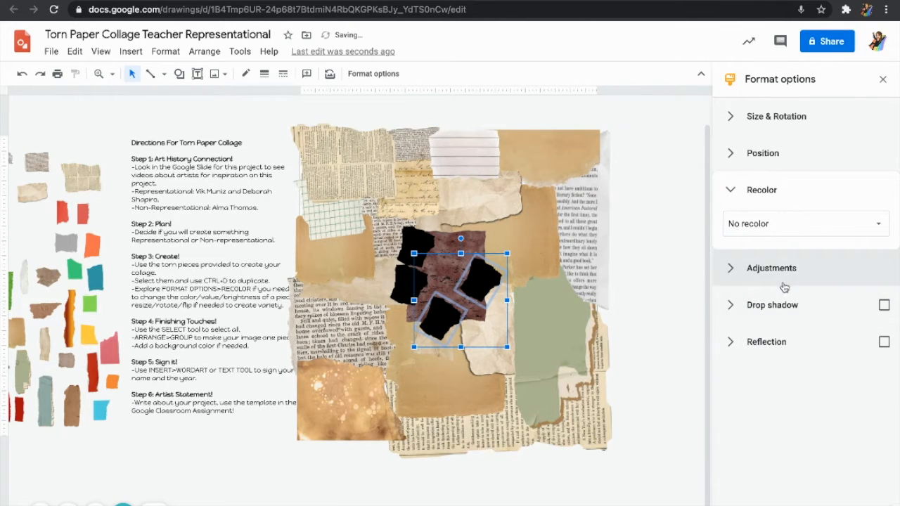
{"action": "left_click", "coordinate": [780, 276]}
{"action": "left_click_drag", "start_coordinate": [770, 338], "coordinate": [843, 340]}
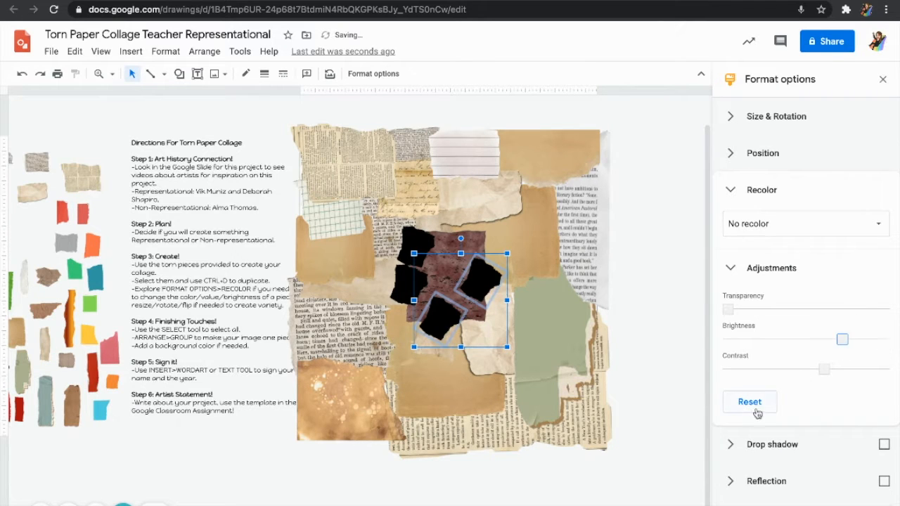
{"action": "left_click", "coordinate": [751, 401]}
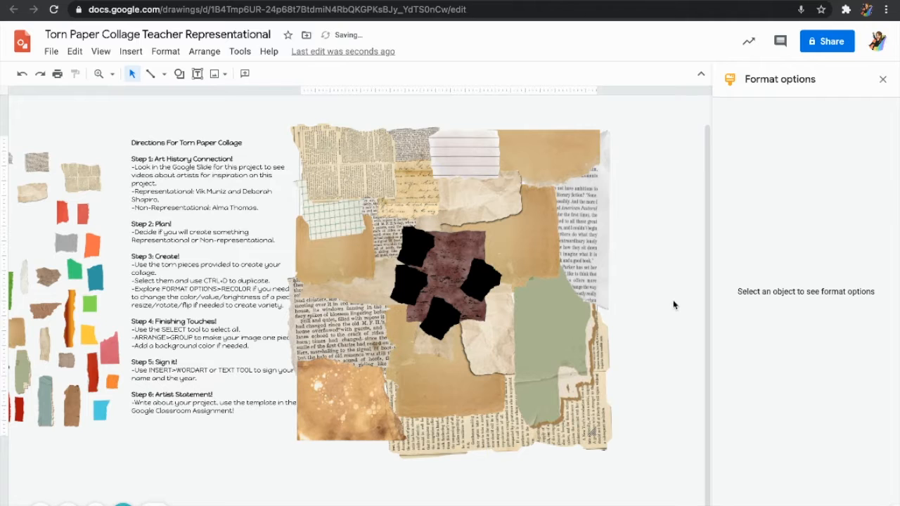
- Place an enlarged copy of the charcoal torn strip from the supply pieces over the upper part of the brown piece
{"action": "scroll", "coordinate": [434, 324], "scroll_direction": "left", "scroll_amount": 4}
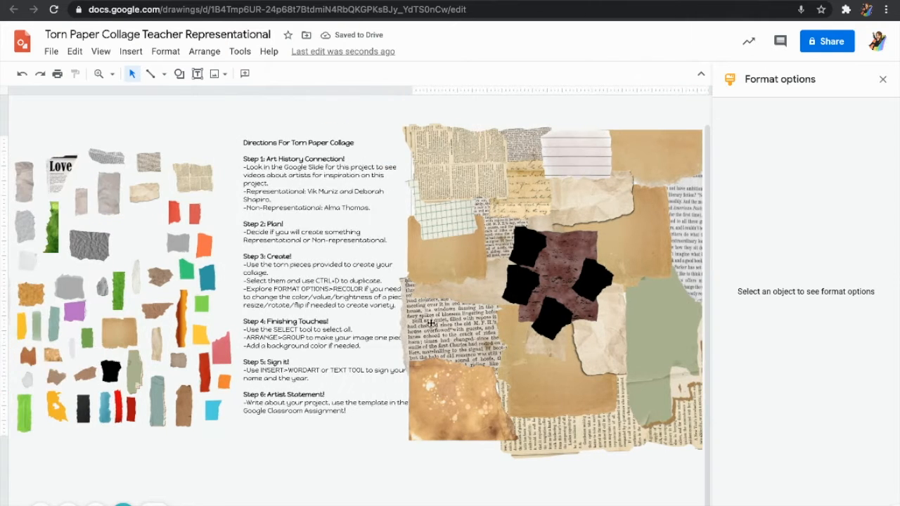
{"action": "left_click_drag", "start_coordinate": [81, 409], "coordinate": [578, 215]}
- Duplicate the brown piece, return the copy to its gap among the supply pieces, and shrink it to fit
{"action": "left_click", "coordinate": [590, 318]}
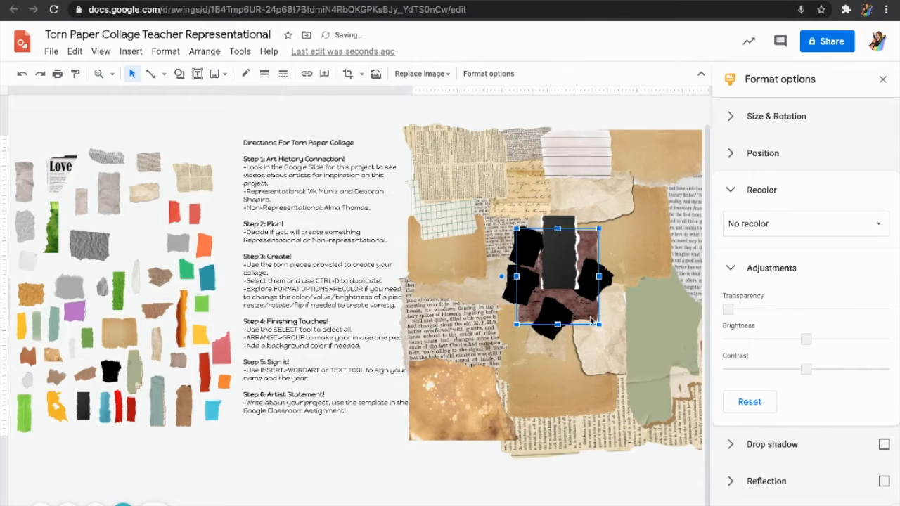
{"action": "key", "text": "ctrl+shift+Up"}
{"action": "left_click_drag", "start_coordinate": [577, 291], "coordinate": [127, 232]}
{"action": "left_click_drag", "start_coordinate": [169, 174], "coordinate": [161, 215]}
{"action": "left_click", "coordinate": [226, 231]}
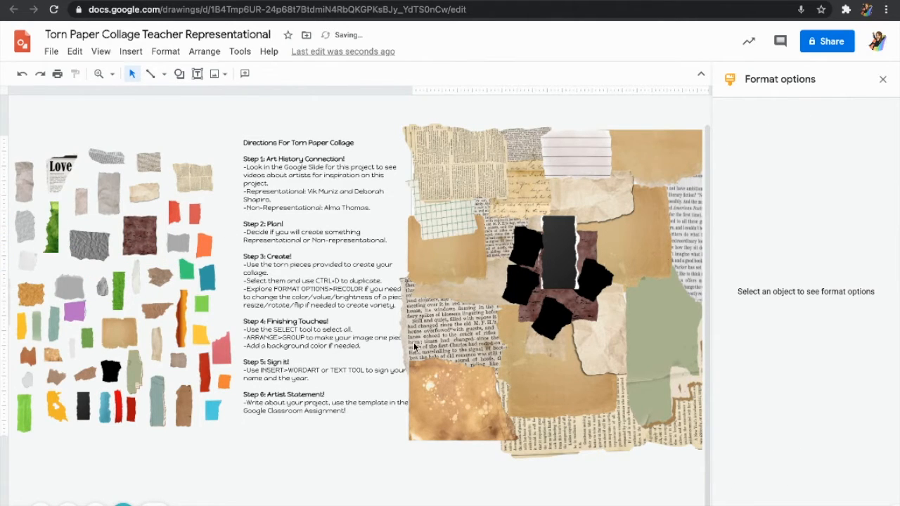
- Shrink the charcoal strip and move it to the brown piece's upper-right corner
{"action": "left_click", "coordinate": [562, 266]}
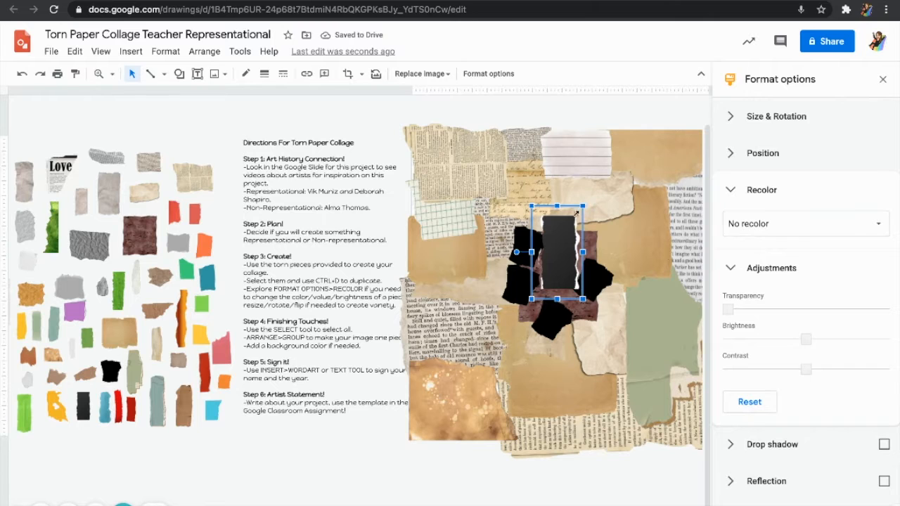
{"action": "left_click_drag", "start_coordinate": [581, 208], "coordinate": [570, 228]}
{"action": "left_click_drag", "start_coordinate": [559, 272], "coordinate": [602, 240]}
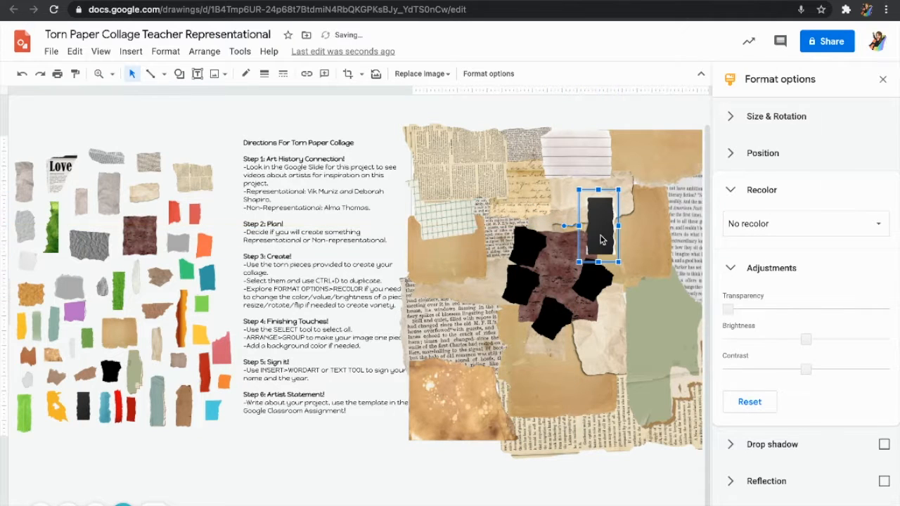
- Duplicate the charcoal strip, tilt the copy counterclockwise over the original, and shrink it slightly
{"action": "key", "text": "ctrl+d"}
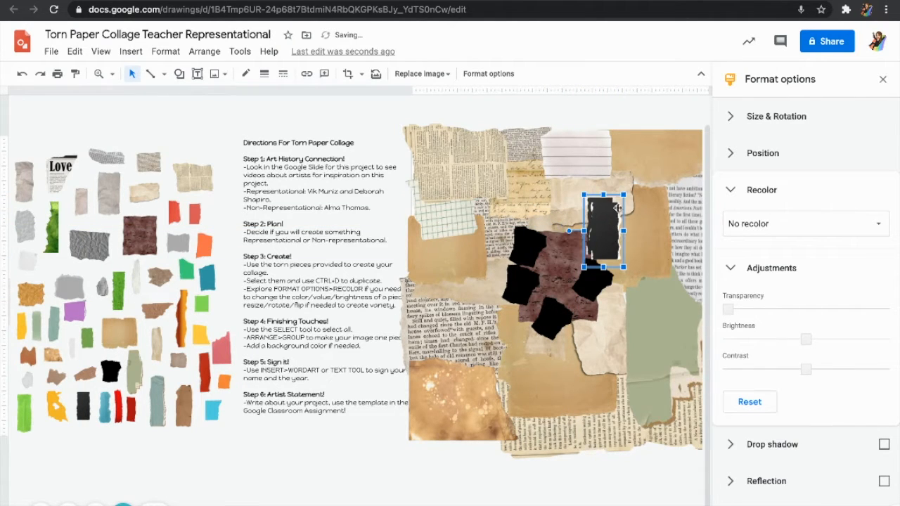
{"action": "left_click_drag", "start_coordinate": [568, 233], "coordinate": [570, 240]}
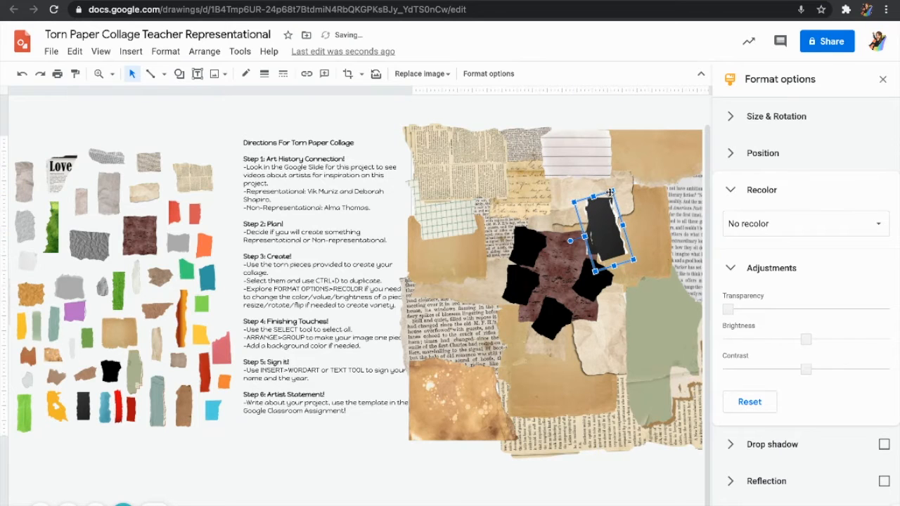
{"action": "left_click_drag", "start_coordinate": [613, 191], "coordinate": [611, 201]}
{"action": "left_click", "coordinate": [629, 265]}
- Delete the upper-left black piece and shrink the black pieces on the brown piece's left and right sides
{"action": "left_click", "coordinate": [519, 254]}
{"action": "key", "text": "Delete"}
{"action": "left_click", "coordinate": [522, 287]}
{"action": "left_click_drag", "start_coordinate": [541, 306], "coordinate": [529, 294]}
{"action": "left_click", "coordinate": [597, 268]}
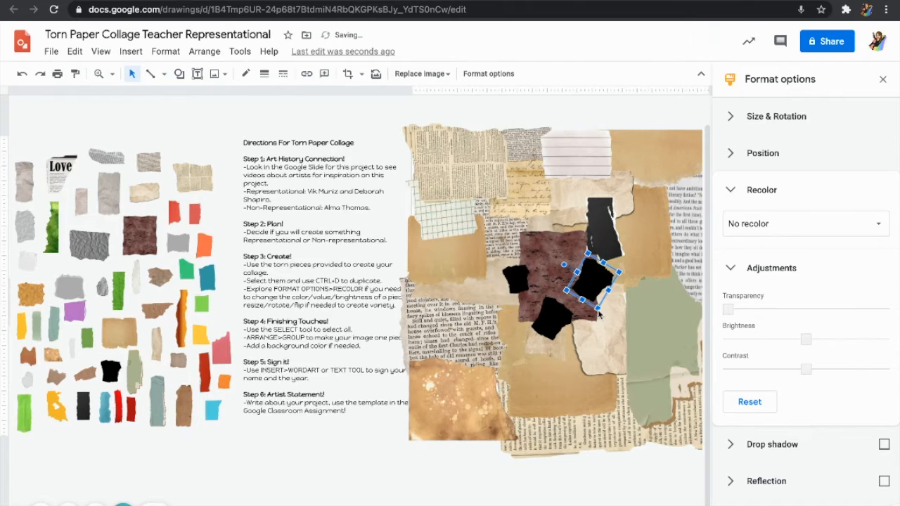
- Duplicate the two overlapping charcoal strips, shrink the copied pair, and place it at the brown piece's upper-left corner
{"action": "left_click", "coordinate": [604, 243]}
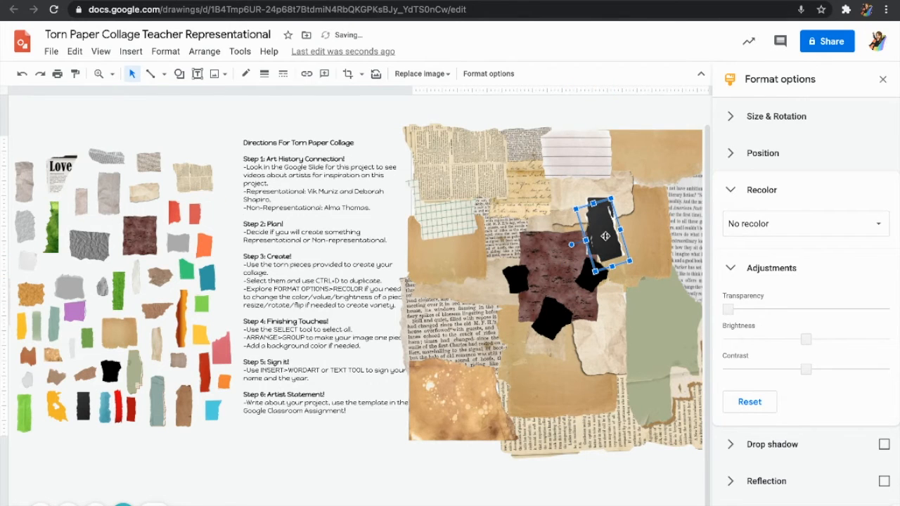
{"action": "left_click", "coordinate": [595, 199], "text": "shift"}
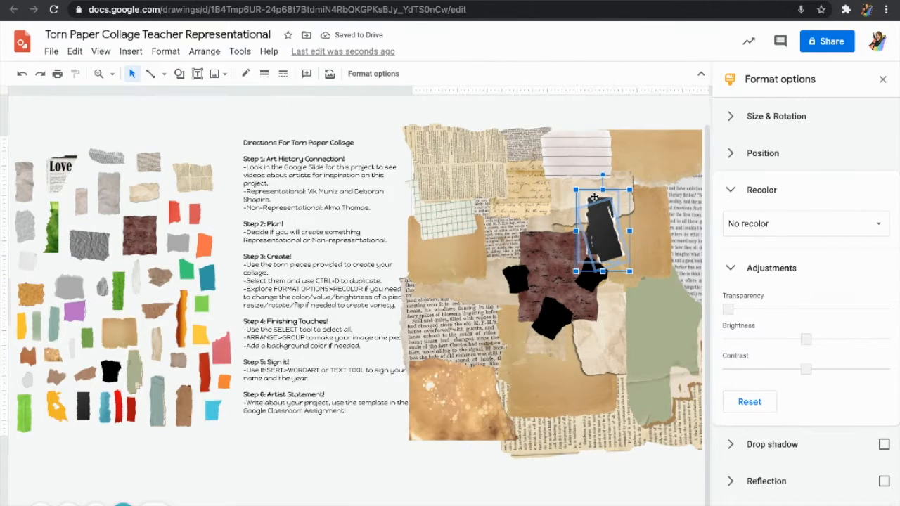
{"action": "key", "text": "Right"}
{"action": "key", "text": "Down"}
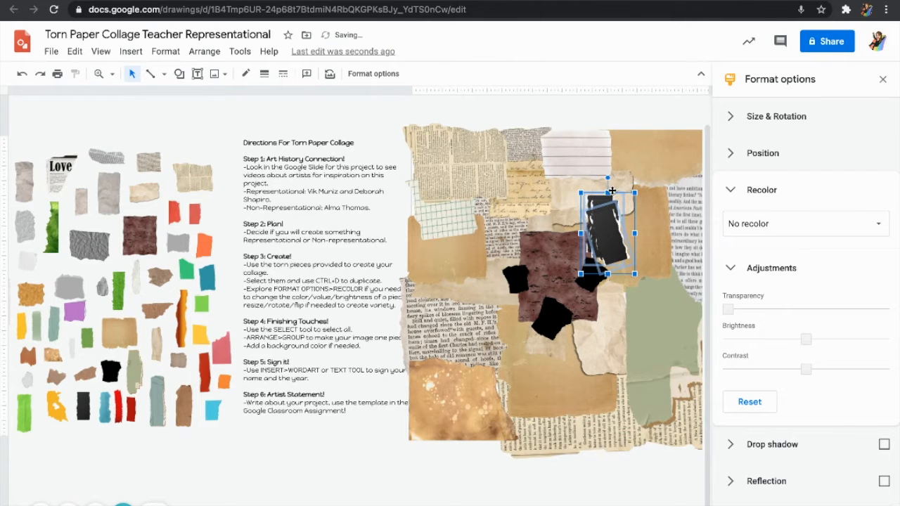
{"action": "left_click_drag", "start_coordinate": [635, 192], "coordinate": [612, 206]}
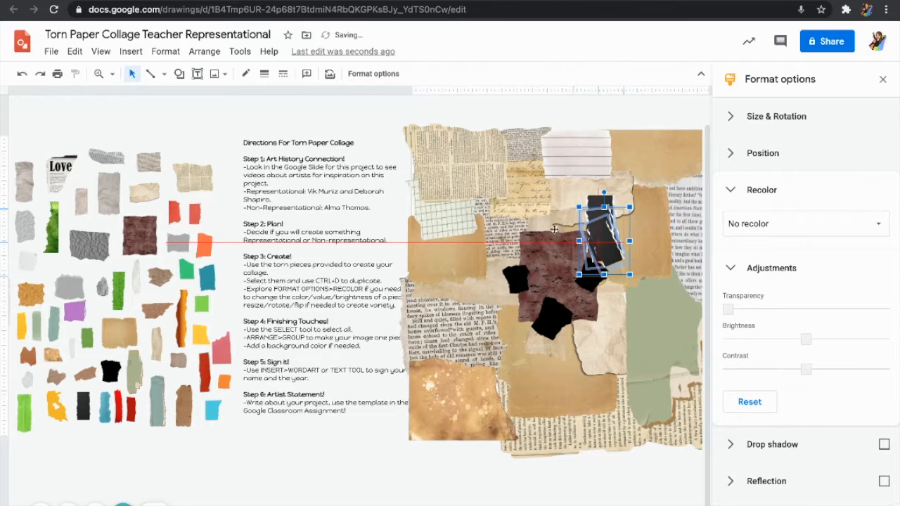
{"action": "left_click_drag", "start_coordinate": [611, 214], "coordinate": [546, 215]}
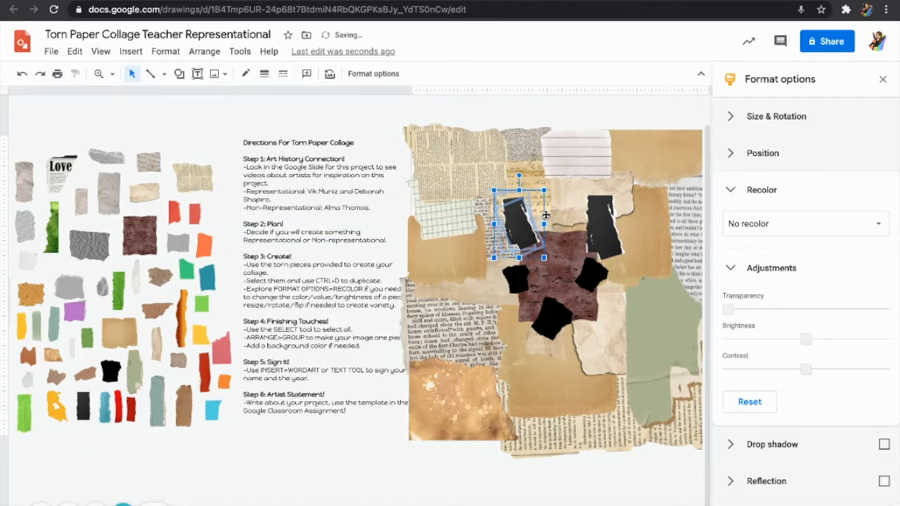
- Duplicate the small pale torn piece twice and place one copy on each black piece beside the brown square
{"action": "left_click", "coordinate": [591, 274]}
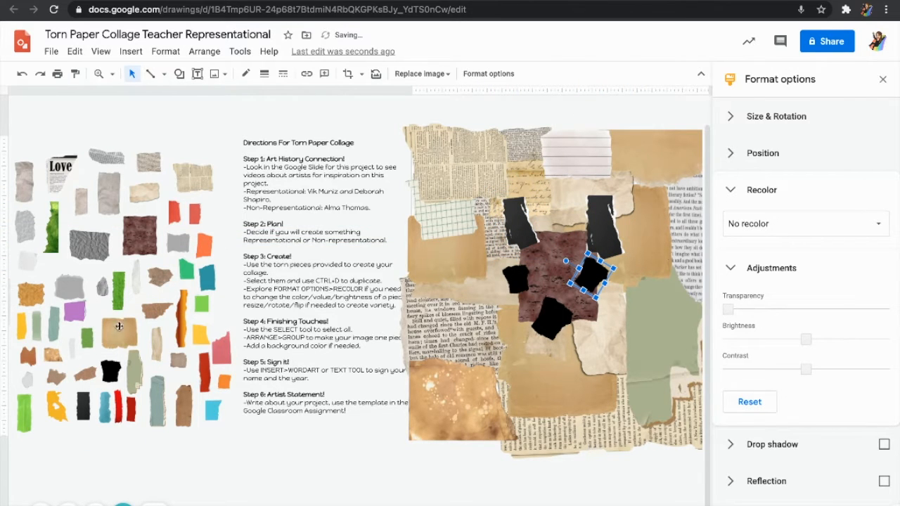
{"action": "left_click", "coordinate": [29, 384]}
{"action": "key", "text": "ctrl+d"}
{"action": "key", "text": "ctrl+d"}
{"action": "left_click_drag", "start_coordinate": [33, 388], "coordinate": [519, 285]}
{"action": "left_click", "coordinate": [615, 307]}
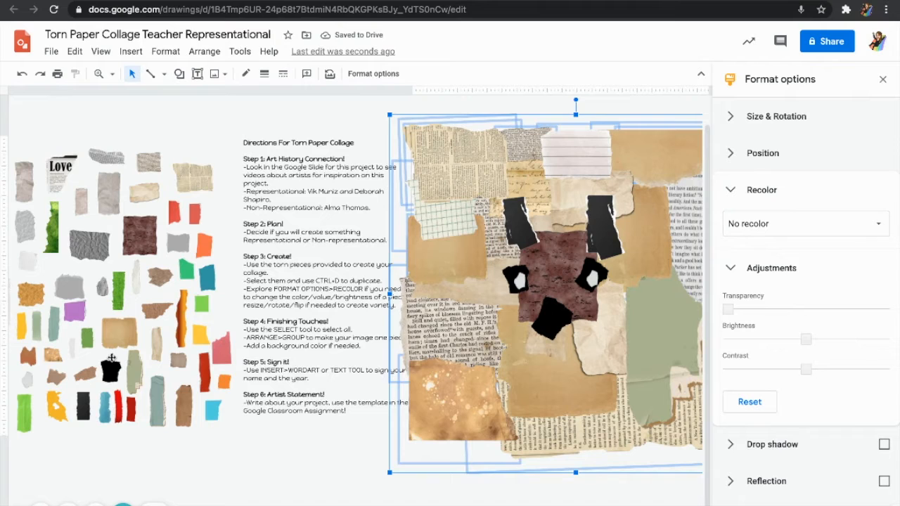
- Place a shrunken charcoal piece over the lower part of each pale piece to form the two pupils
{"action": "left_click", "coordinate": [84, 397]}
{"action": "left_click_drag", "start_coordinate": [87, 404], "coordinate": [513, 289]}
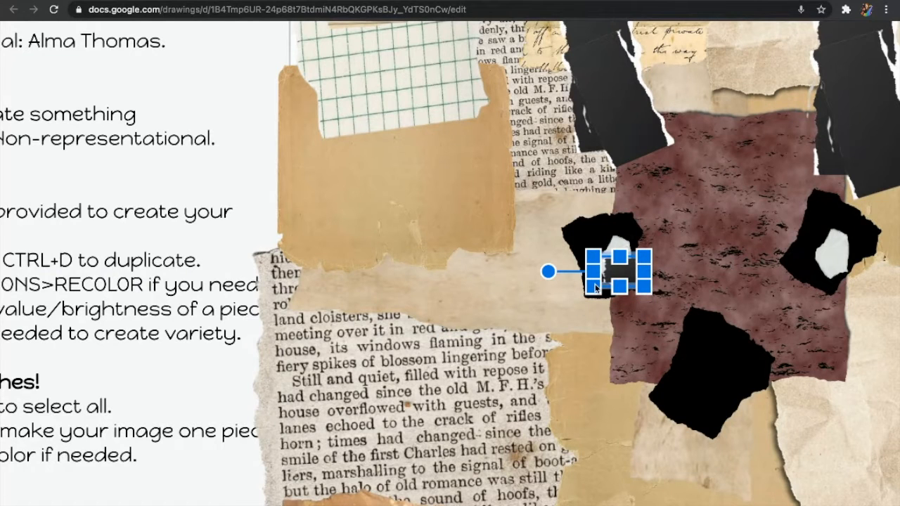
{"action": "left_click_drag", "start_coordinate": [649, 288], "coordinate": [834, 272]}
{"action": "scroll", "coordinate": [797, 278], "scroll_direction": "right", "scroll_amount": 5}
{"action": "left_click", "coordinate": [796, 279]}
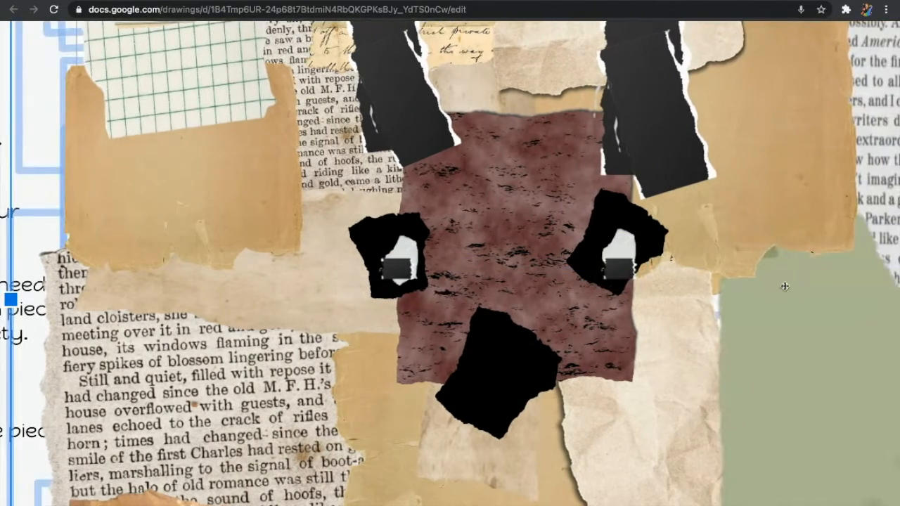
- Enlarge the black piece at the bottom of the brown square, extending it past the square's lower-left corner
{"action": "left_click", "coordinate": [526, 384]}
{"action": "left_click_drag", "start_coordinate": [465, 432], "coordinate": [440, 476]}
{"action": "left_click_drag", "start_coordinate": [436, 371], "coordinate": [404, 349]}
{"action": "left_click_drag", "start_coordinate": [535, 430], "coordinate": [550, 439]}
{"action": "left_click_drag", "start_coordinate": [402, 353], "coordinate": [385, 355]}
{"action": "left_click", "coordinate": [629, 373]}
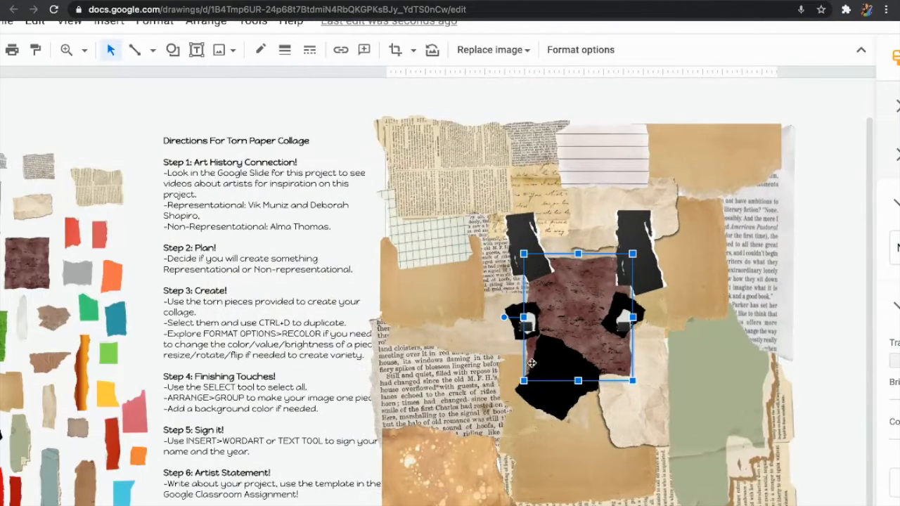
- Place a copy of the taupe torn piece at the brown square's lower-right corner and enlarge it
{"action": "scroll", "coordinate": [15, 355], "scroll_direction": "left", "scroll_amount": 1}
{"action": "left_click", "coordinate": [88, 325]}
{"action": "left_click_drag", "start_coordinate": [100, 323], "coordinate": [652, 383]}
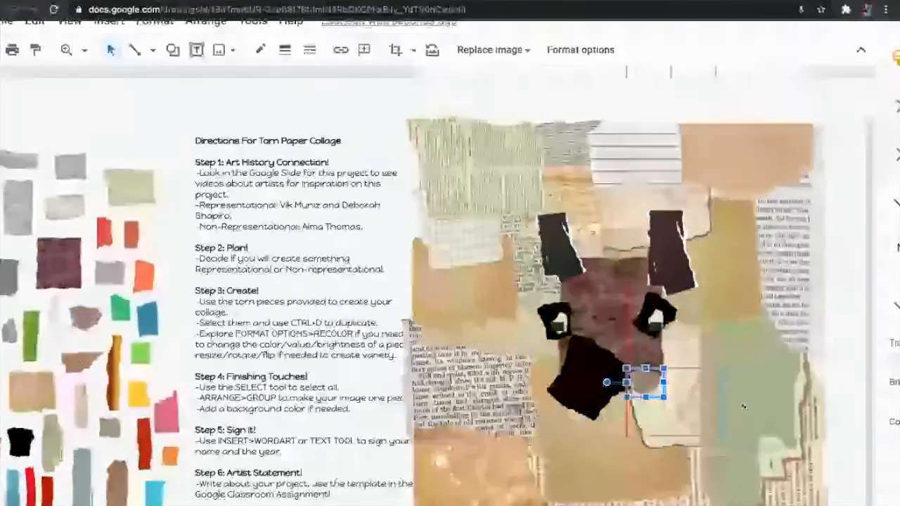
{"action": "left_click_drag", "start_coordinate": [664, 398], "coordinate": [743, 406]}
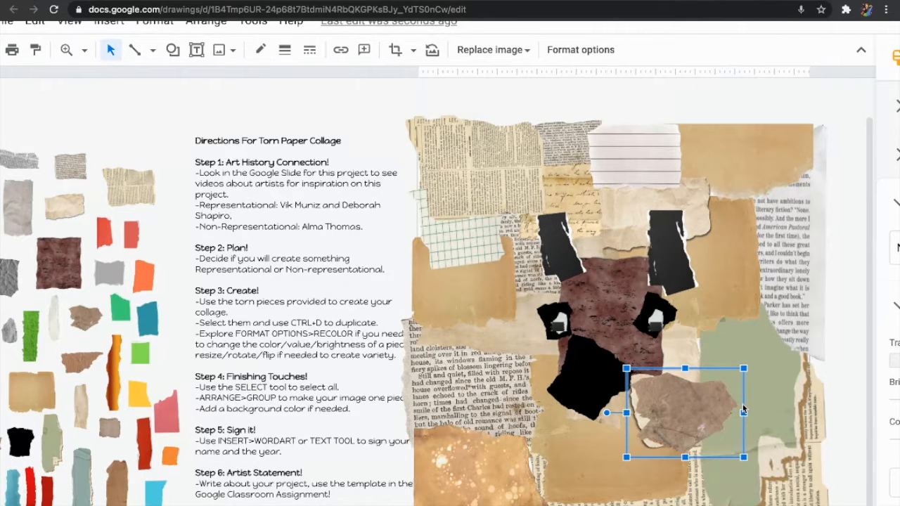
- Send the taupe piece to the back, then bring it forward above the background papers but behind the head pieces
{"action": "key", "text": "ctrl+shift+Down"}
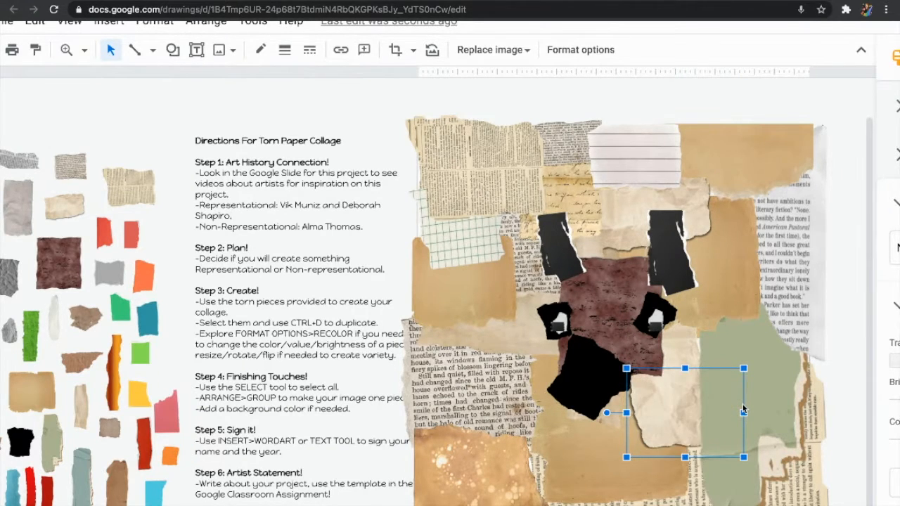
{"action": "key", "text": "ctrl+Up"}
{"action": "key", "text": "Up"}
{"action": "key", "text": "Up"}
{"action": "key", "text": "Up"}
{"action": "key", "text": "Up"}
{"action": "key", "text": "Left"}
{"action": "key", "text": "Up"}
{"action": "key", "text": "Up"}
{"action": "key", "text": "Left"}
{"action": "key", "text": "Left"}
{"action": "key", "text": "Left"}
- Widen and lengthen the taupe piece, then tilt it slightly clockwise beside the black snout piece
{"action": "left_click_drag", "start_coordinate": [731, 393], "coordinate": [772, 392]}
{"action": "left_click_drag", "start_coordinate": [693, 437], "coordinate": [693, 488]}
{"action": "left_click_drag", "start_coordinate": [594, 417], "coordinate": [595, 407]}
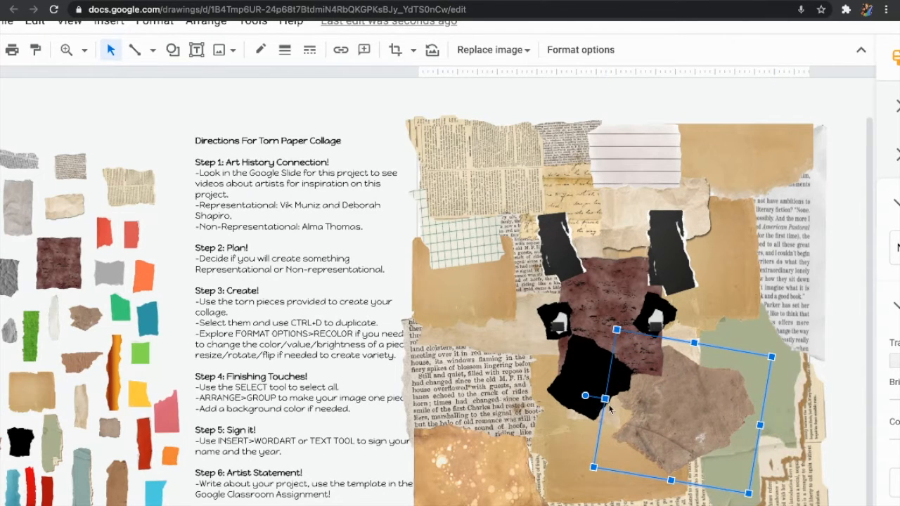
- Duplicate the taupe piece slightly down and right, and send the copy backward behind the brown square and black snout
{"action": "left_click_drag", "start_coordinate": [769, 427], "coordinate": [776, 434]}
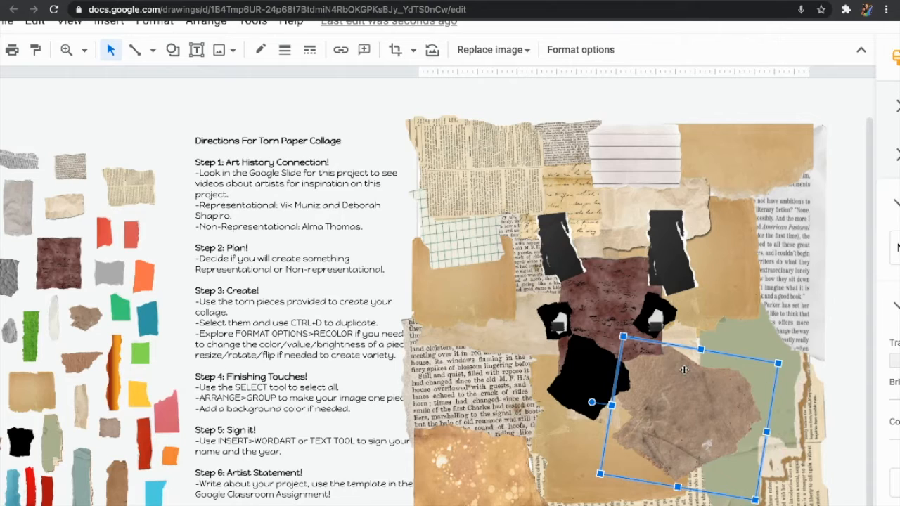
{"action": "key", "text": "super+Down"}
{"action": "key", "text": "super+Down"}
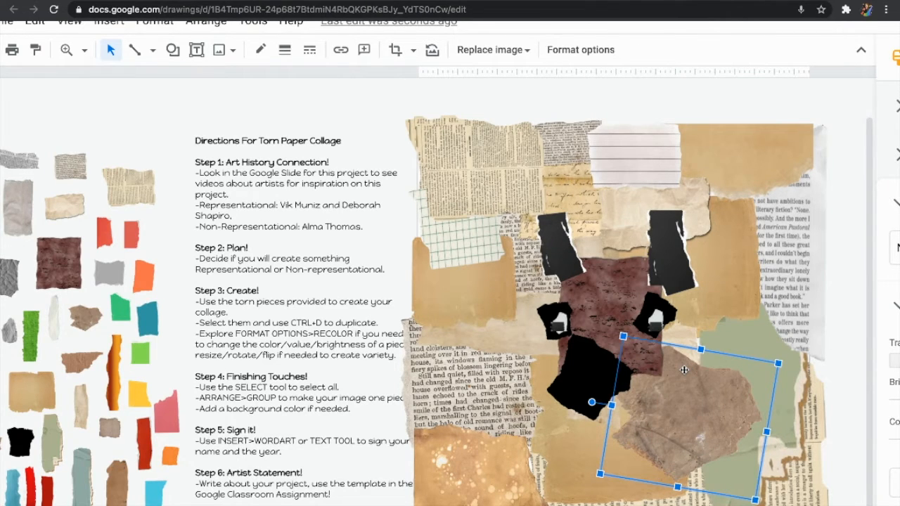
- Tilt the taupe copy counterclockwise and enlarge it toward the right to form a long body
{"action": "left_click_drag", "start_coordinate": [591, 402], "coordinate": [592, 435]}
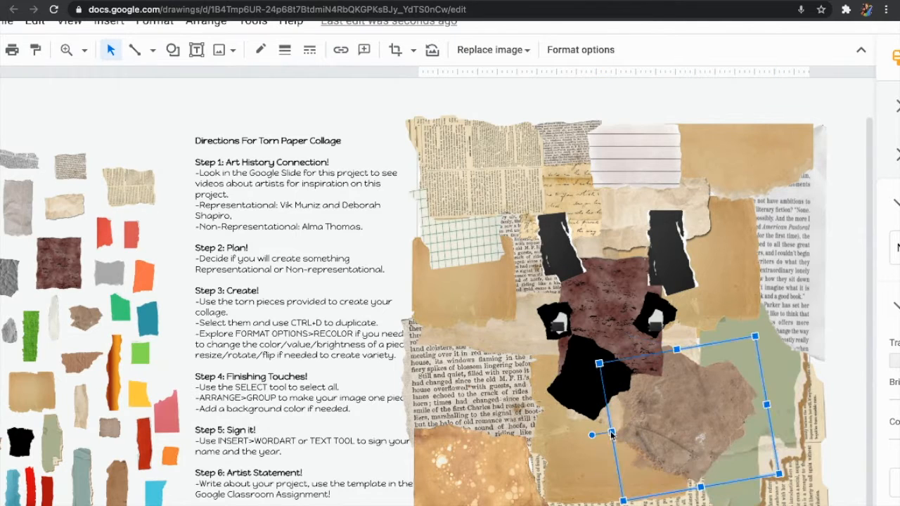
{"action": "left_click_drag", "start_coordinate": [767, 405], "coordinate": [827, 395]}
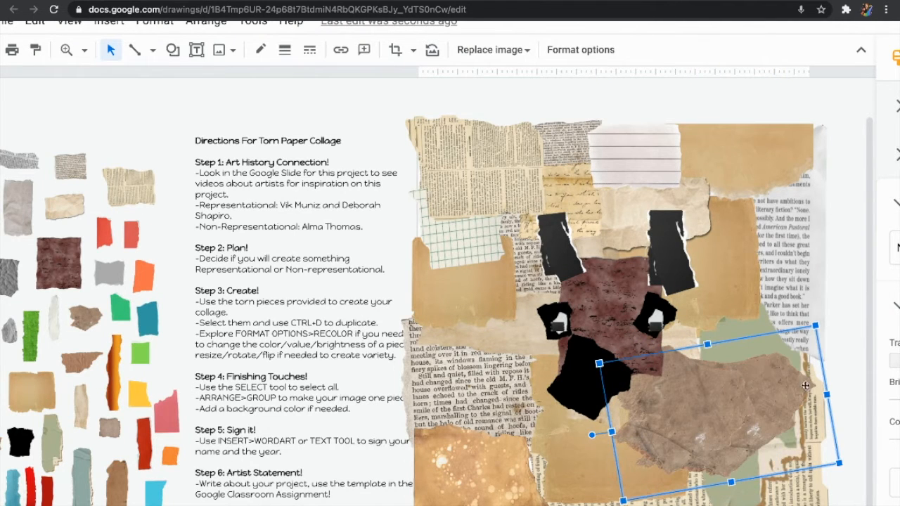
{"action": "left_click_drag", "start_coordinate": [591, 436], "coordinate": [595, 447]}
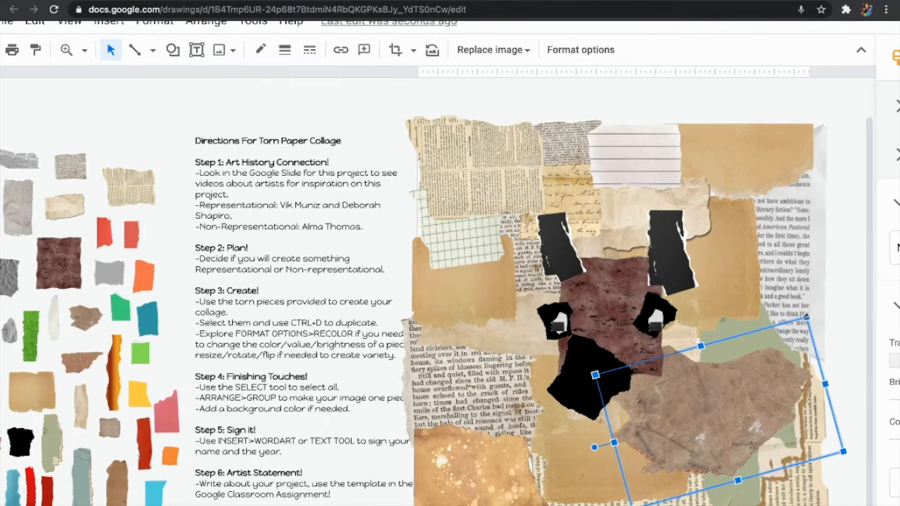
{"action": "left_click_drag", "start_coordinate": [803, 323], "coordinate": [804, 295]}
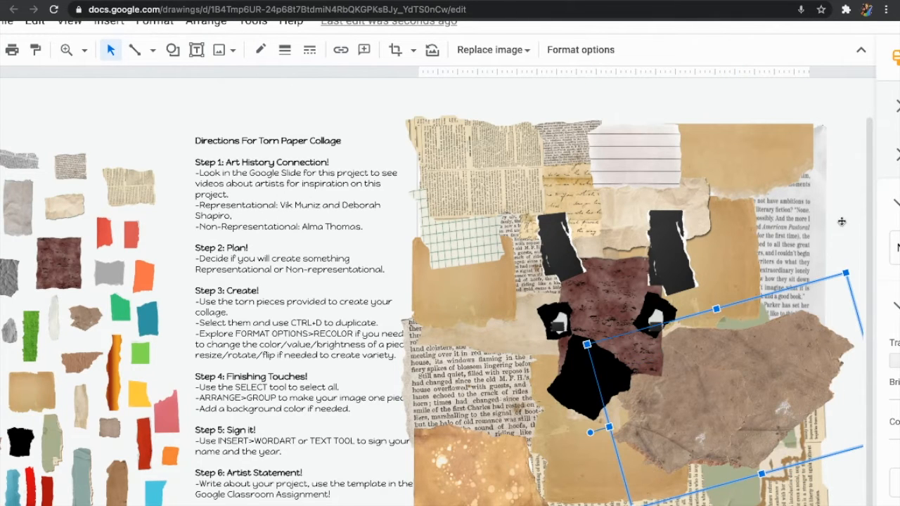
{"action": "left_click", "coordinate": [854, 240]}
- Select all the head and body pieces together and move them up and left on the background
{"action": "scroll", "coordinate": [829, 301], "scroll_direction": "right", "scroll_amount": 3}
{"action": "scroll", "coordinate": [828, 301], "scroll_direction": "right", "scroll_amount": 2}
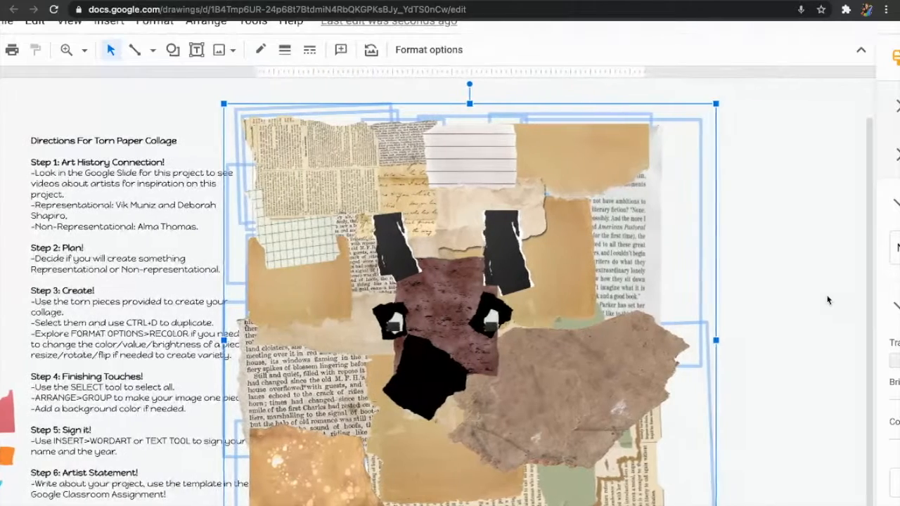
{"action": "left_click", "coordinate": [553, 365]}
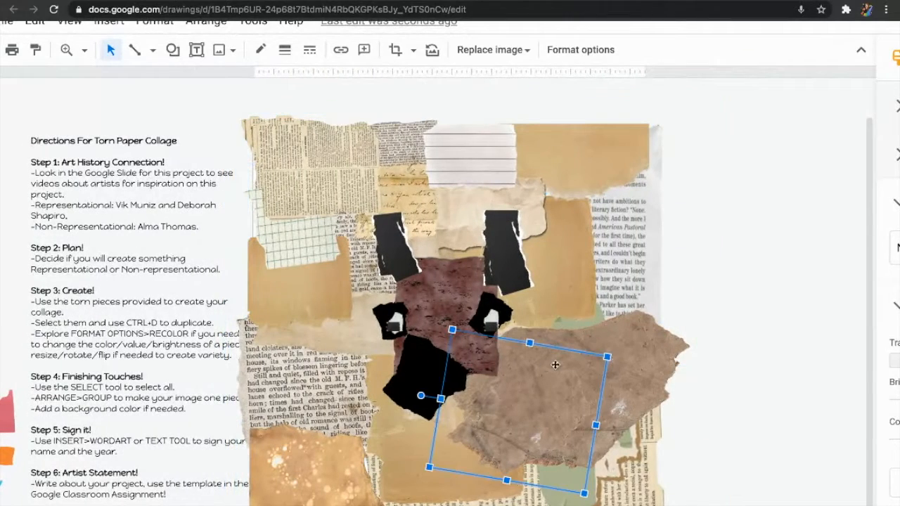
{"action": "left_click", "coordinate": [530, 391]}
{"action": "left_click", "coordinate": [637, 360], "text": "shift"}
{"action": "left_click", "coordinate": [439, 384], "text": "shift"}
{"action": "left_click", "coordinate": [455, 346], "text": "shift"}
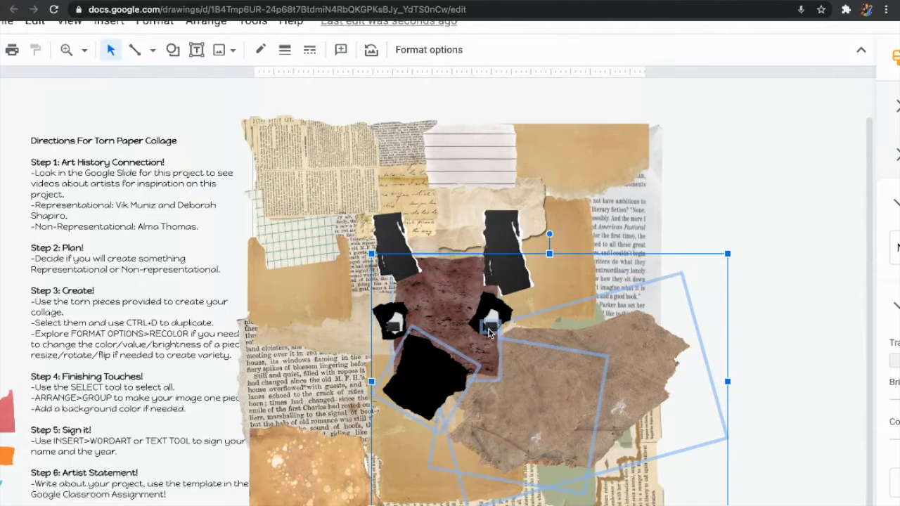
{"action": "left_click", "coordinate": [489, 298], "text": "shift"}
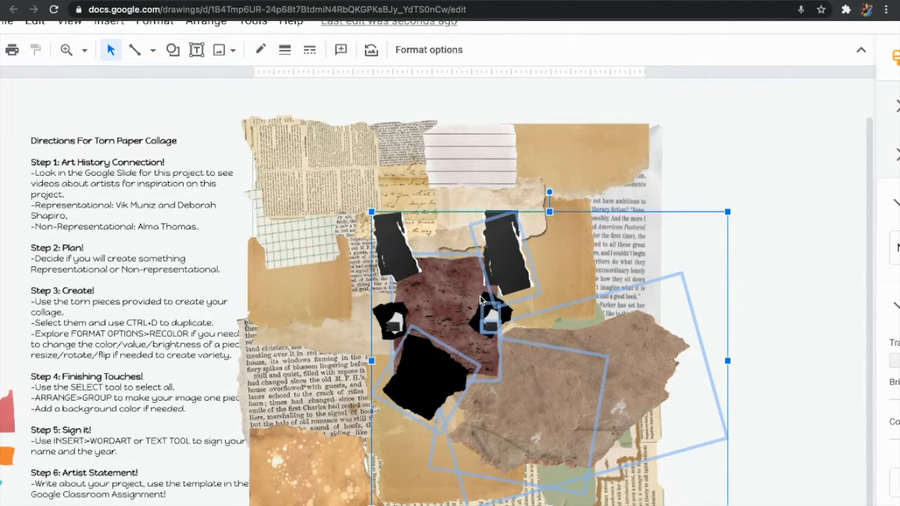
{"action": "left_click", "coordinate": [479, 295], "text": "shift"}
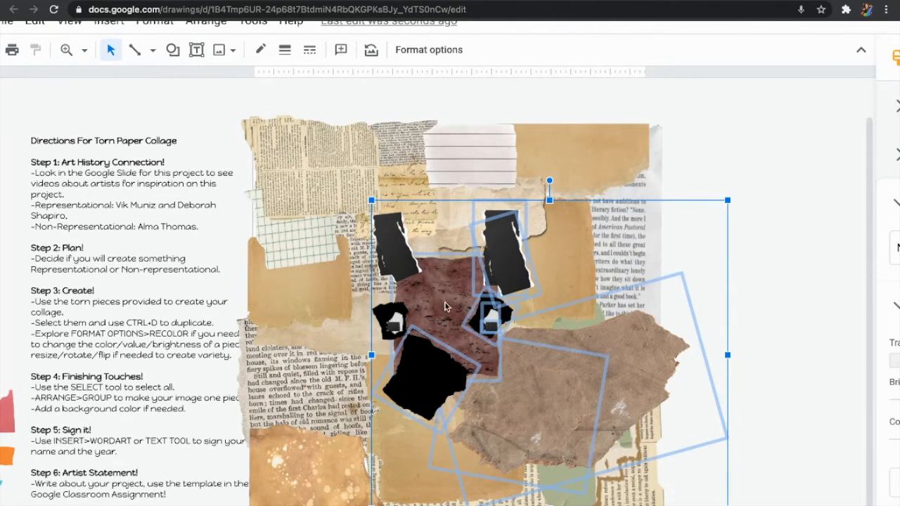
{"action": "left_click", "coordinate": [414, 262], "text": "shift"}
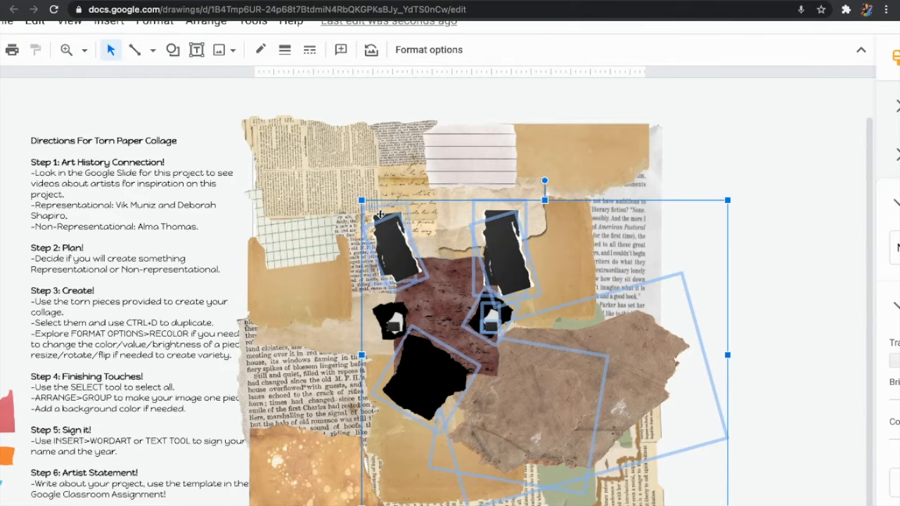
{"action": "left_click", "coordinate": [388, 317], "text": "shift"}
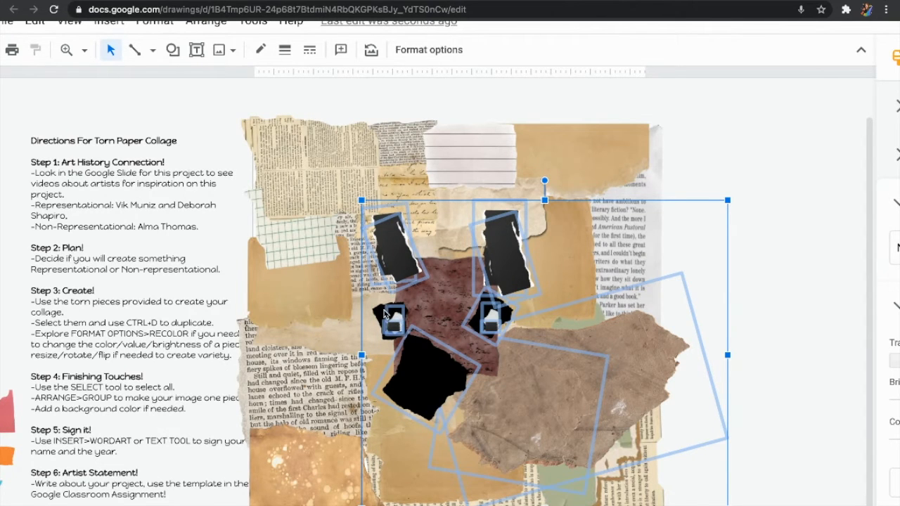
{"action": "left_click", "coordinate": [378, 310], "text": "shift"}
{"action": "left_click", "coordinate": [395, 316], "text": "shift"}
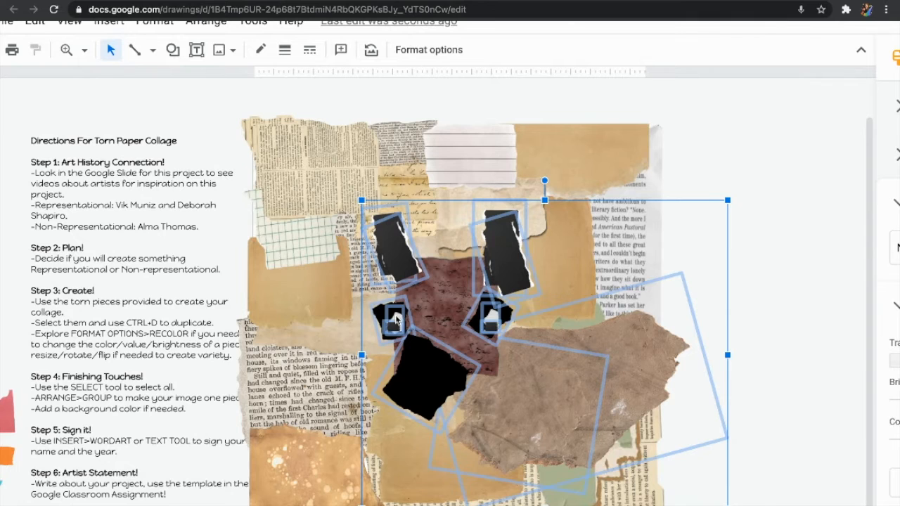
{"action": "key", "text": "Left"}
{"action": "key", "text": "Left"}
{"action": "key", "text": "Left"}
{"action": "key", "text": "Left"}
{"action": "key", "text": "Left"}
{"action": "key", "text": "Left"}
{"action": "key", "text": "Left"}
{"action": "key", "text": "Left"}
{"action": "key", "text": "Left"}
{"action": "key", "text": "Left"}
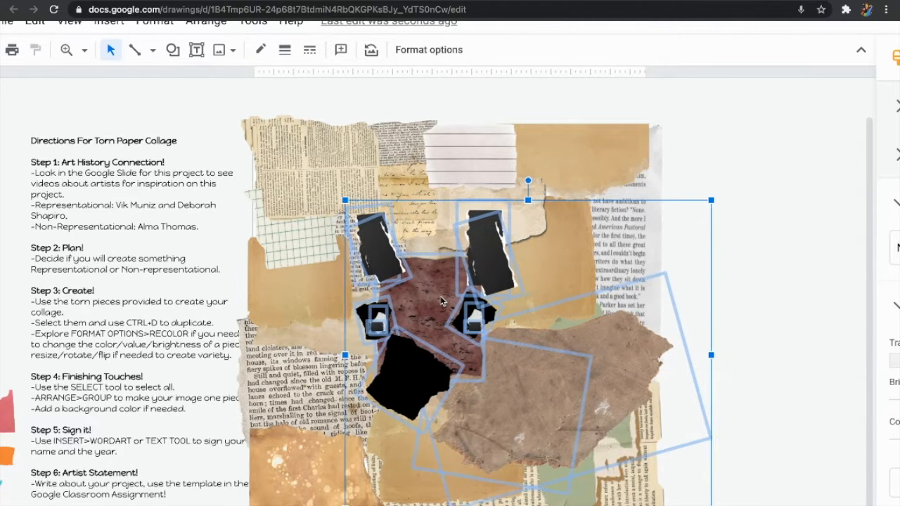
{"action": "key", "text": "Left"}
{"action": "key", "text": "Left"}
{"action": "key", "text": "Left"}
{"action": "key", "text": "Left"}
{"action": "key", "text": "Left"}
{"action": "key", "text": "Left"}
{"action": "key", "text": "Left"}
{"action": "key", "text": "Left"}
{"action": "key", "text": "Left"}
{"action": "key", "text": "Left"}
{"action": "key", "text": "Left"}
{"action": "key", "text": "Left"}
{"action": "key", "text": "Left"}
{"action": "key", "text": "Left"}
{"action": "key", "text": "Up"}
{"action": "key", "text": "Up"}
{"action": "key", "text": "Up"}
{"action": "key", "text": "Up"}
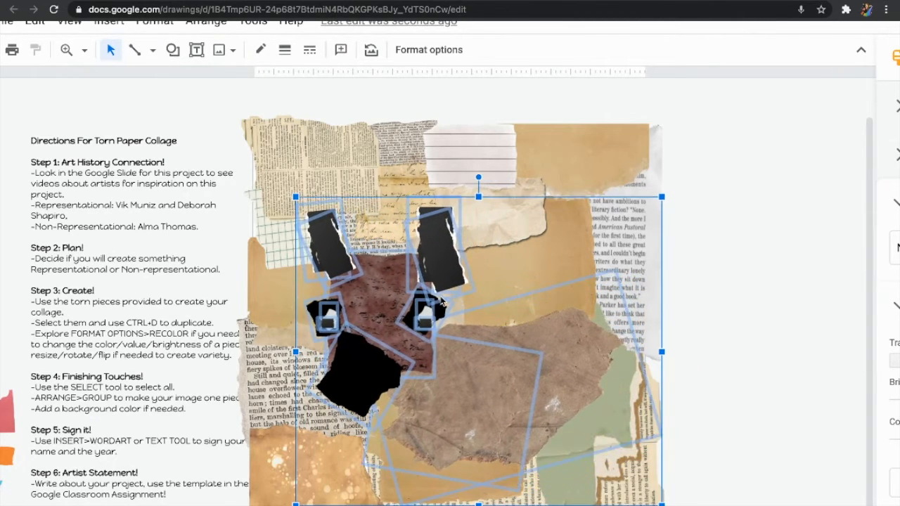
{"action": "key", "text": "Left"}
{"action": "key", "text": "Left"}
{"action": "key", "text": "Left"}
{"action": "key", "text": "Left"}
{"action": "key", "text": "Left"}
{"action": "key", "text": "Left"}
{"action": "key", "text": "Left"}
{"action": "key", "text": "Left"}
{"action": "key", "text": "Left"}
{"action": "key", "text": "Left"}
{"action": "key", "text": "Up"}
{"action": "key", "text": "Up"}
{"action": "key", "text": "Up"}
{"action": "key", "text": "Up"}
{"action": "key", "text": "Up"}
{"action": "key", "text": "Up"}
{"action": "key", "text": "Up"}
{"action": "key", "text": "Up"}
{"action": "key", "text": "Up"}
{"action": "key", "text": "Up"}
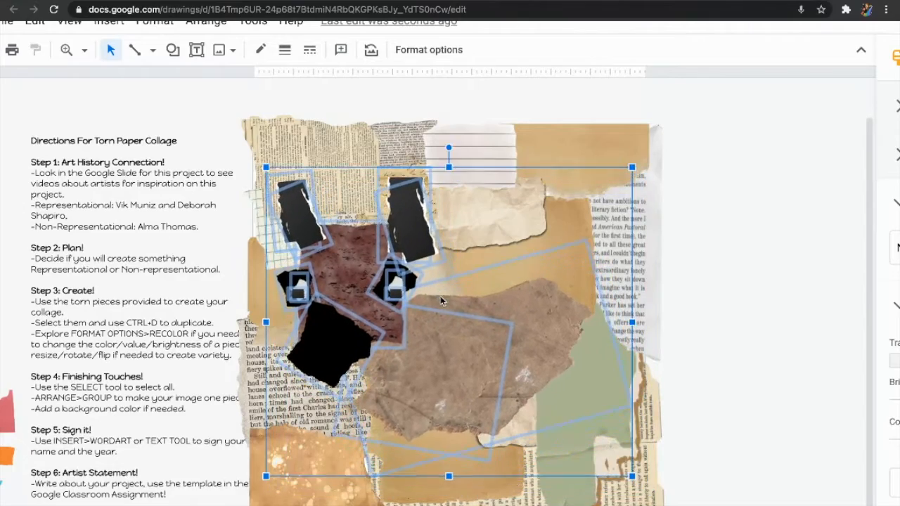
{"action": "key", "text": "Left"}
{"action": "key", "text": "Up"}
{"action": "left_click", "coordinate": [706, 374]}
- Duplicate the dark brown square from the paper samples and place the copy beneath the body's front end
{"action": "scroll", "coordinate": [706, 376], "scroll_direction": "left", "scroll_amount": 3}
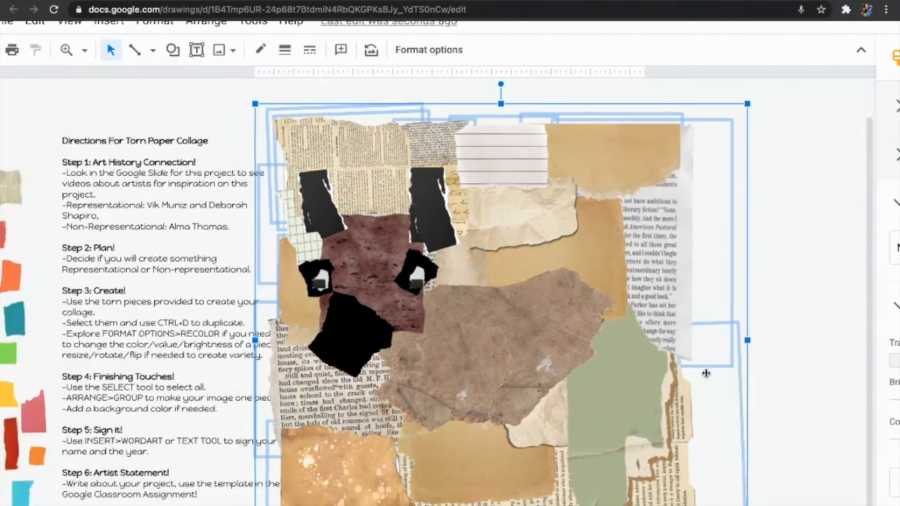
{"action": "scroll", "coordinate": [706, 376], "scroll_direction": "left", "scroll_amount": 5}
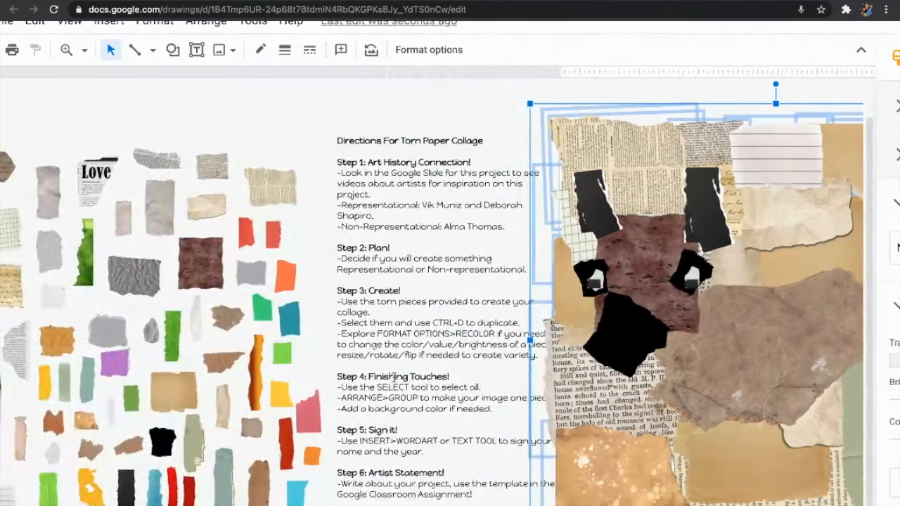
{"action": "scroll", "coordinate": [394, 378], "scroll_direction": "left", "scroll_amount": 1}
{"action": "scroll", "coordinate": [394, 377], "scroll_direction": "left", "scroll_amount": 2}
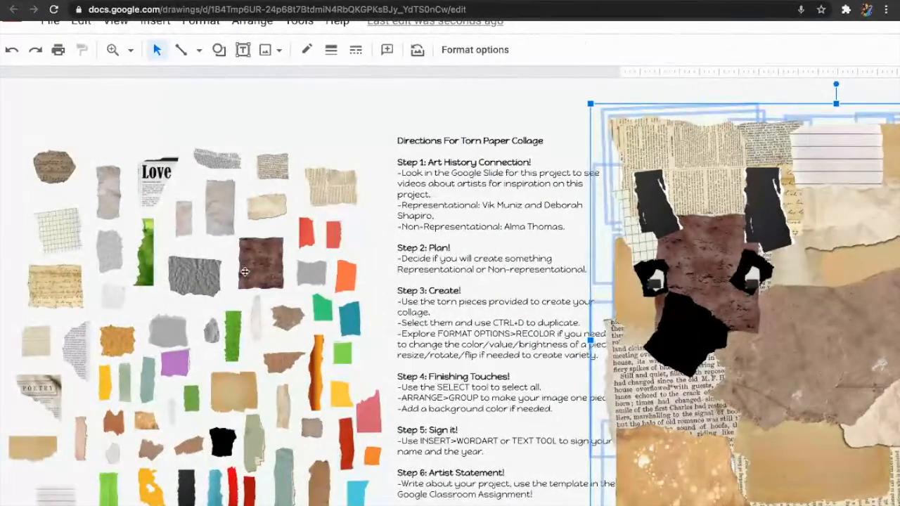
{"action": "left_click", "coordinate": [245, 274]}
{"action": "key", "text": "ctrl+d"}
{"action": "left_click_drag", "start_coordinate": [283, 269], "coordinate": [766, 426]}
{"action": "scroll", "coordinate": [703, 429], "scroll_direction": "right", "scroll_amount": 5}
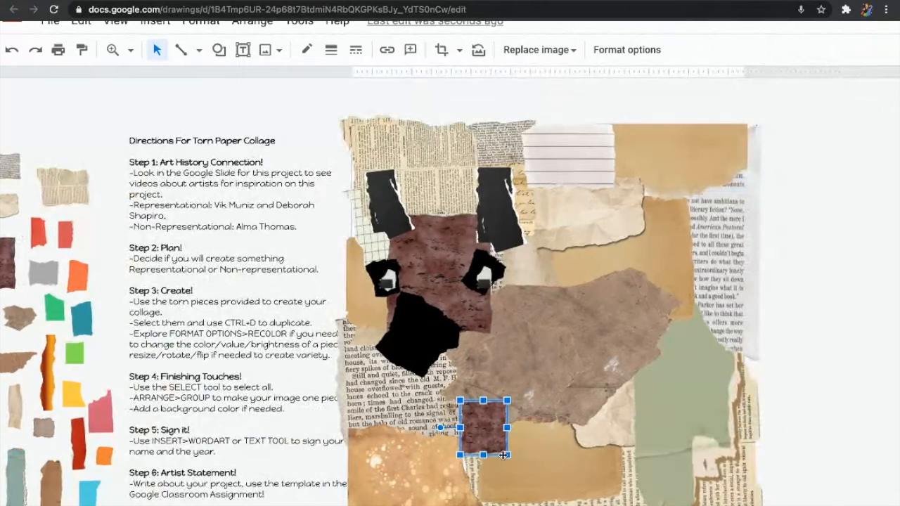
- Reshape the brown copy into a tall narrow front leg under the body and place a duplicate leg to its right
{"action": "left_click_drag", "start_coordinate": [507, 456], "coordinate": [557, 505]}
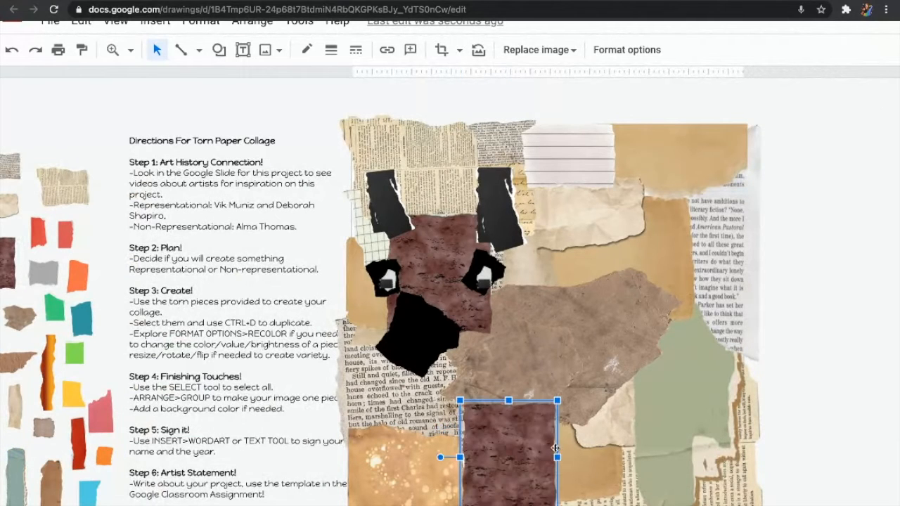
{"action": "left_click_drag", "start_coordinate": [559, 458], "coordinate": [498, 459]}
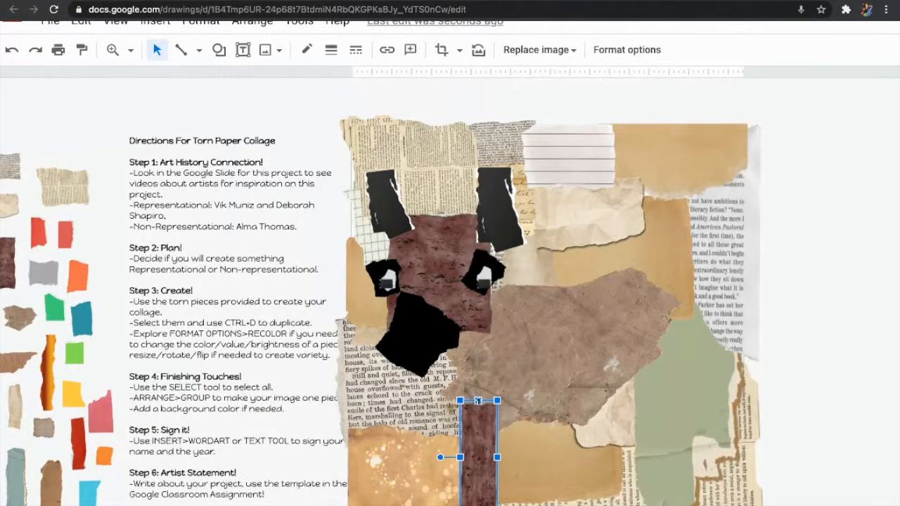
{"action": "left_click_drag", "start_coordinate": [478, 415], "coordinate": [455, 405]}
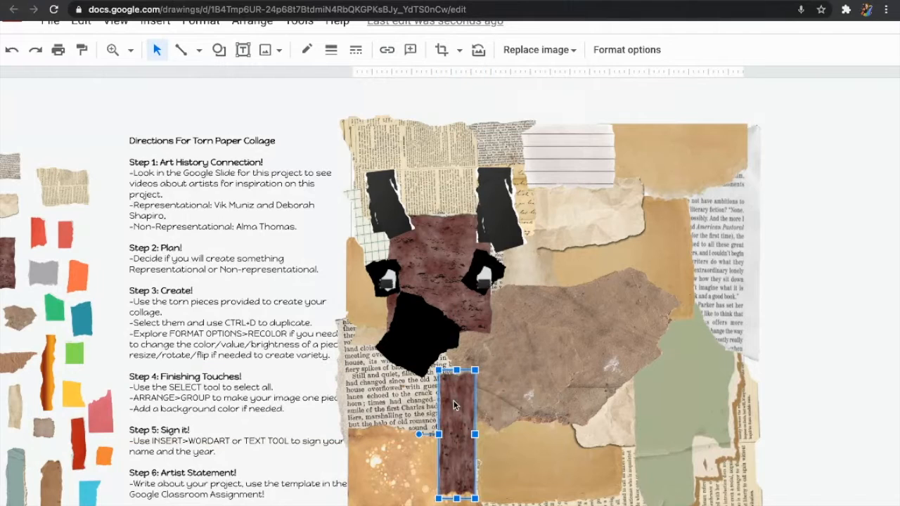
{"action": "key", "text": "ctrl+d"}
{"action": "left_click_drag", "start_coordinate": [469, 435], "coordinate": [547, 444]}
- Duplicate the brown corrugated piece from the paper samples, place the copy at the body's rear end and rotate it upright
{"action": "scroll", "coordinate": [367, 416], "scroll_direction": "left", "scroll_amount": 5}
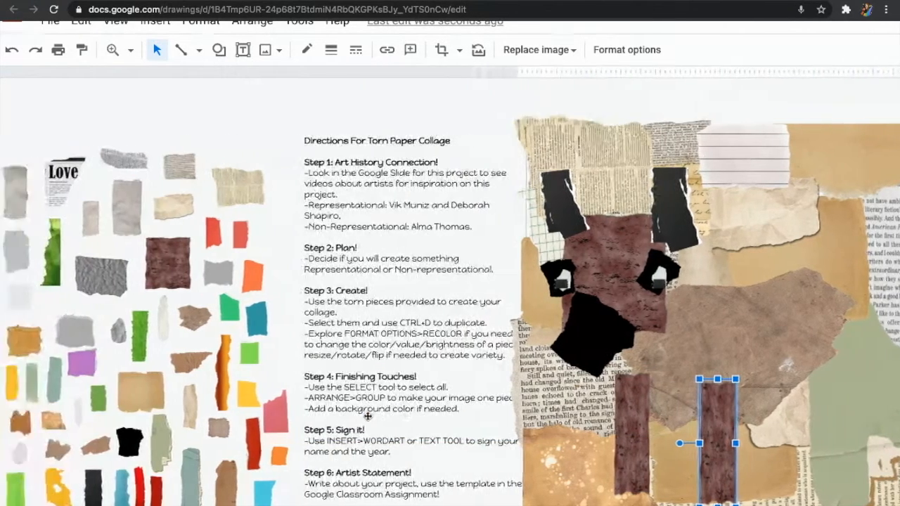
{"action": "left_click", "coordinate": [238, 363]}
{"action": "left_click_drag", "start_coordinate": [239, 363], "coordinate": [827, 387]}
{"action": "scroll", "coordinate": [826, 386], "scroll_direction": "right", "scroll_amount": 5}
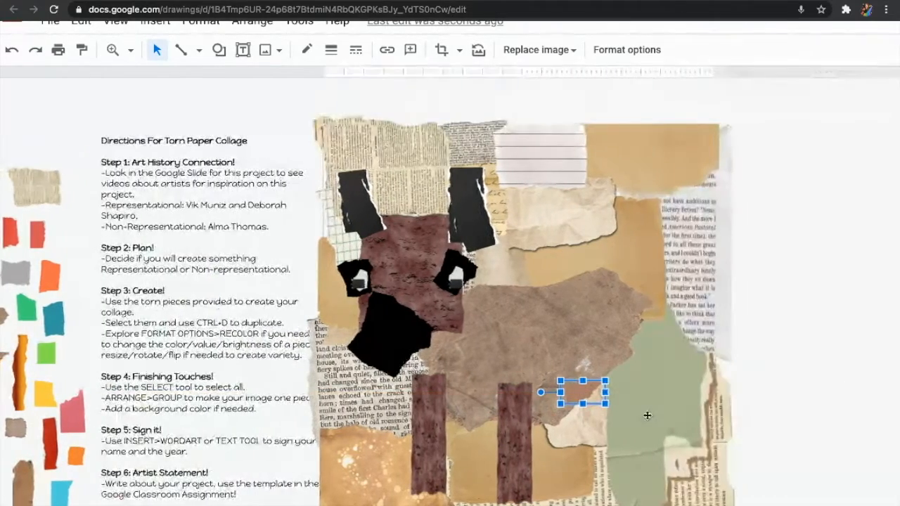
{"action": "left_click_drag", "start_coordinate": [542, 392], "coordinate": [581, 347]}
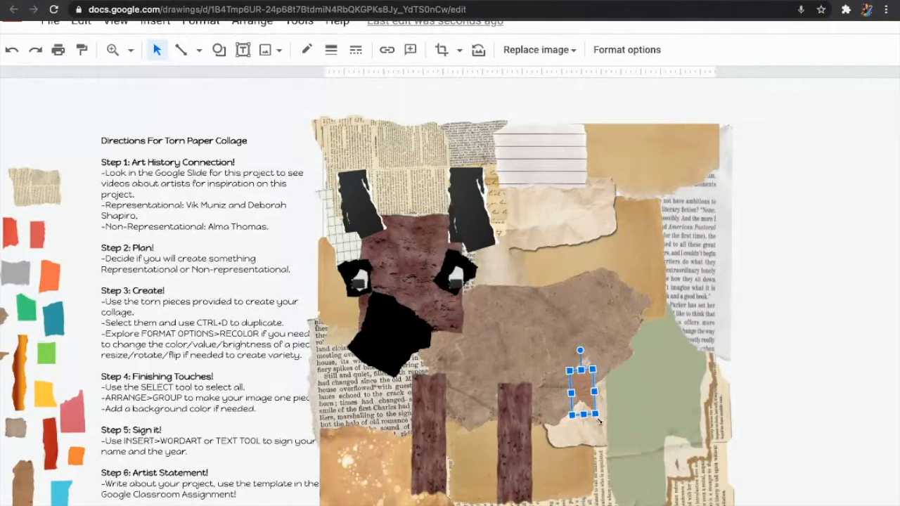
- Enlarge the corrugated copy over the body's rear end to form the hindquarters and tilt it slightly counterclockwise
{"action": "left_click_drag", "start_coordinate": [597, 414], "coordinate": [668, 503]}
{"action": "left_click_drag", "start_coordinate": [605, 430], "coordinate": [601, 357]}
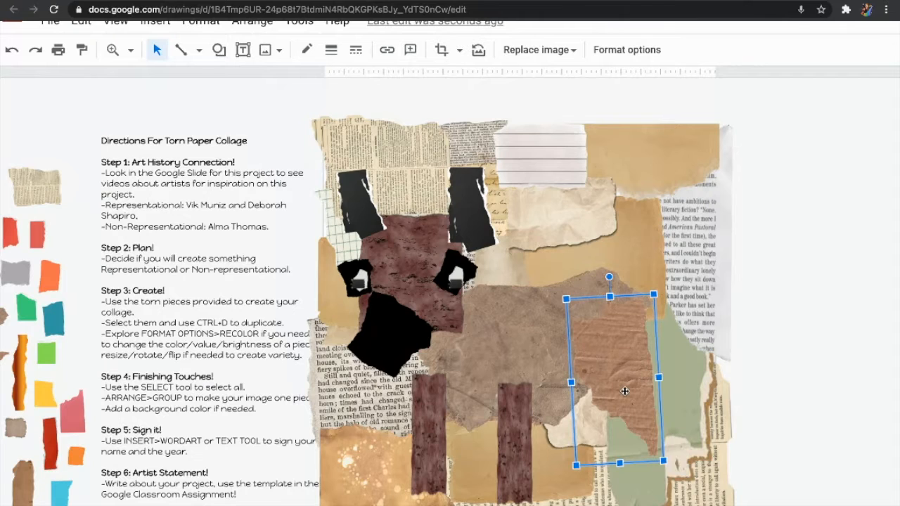
{"action": "left_click_drag", "start_coordinate": [624, 391], "coordinate": [632, 397]}
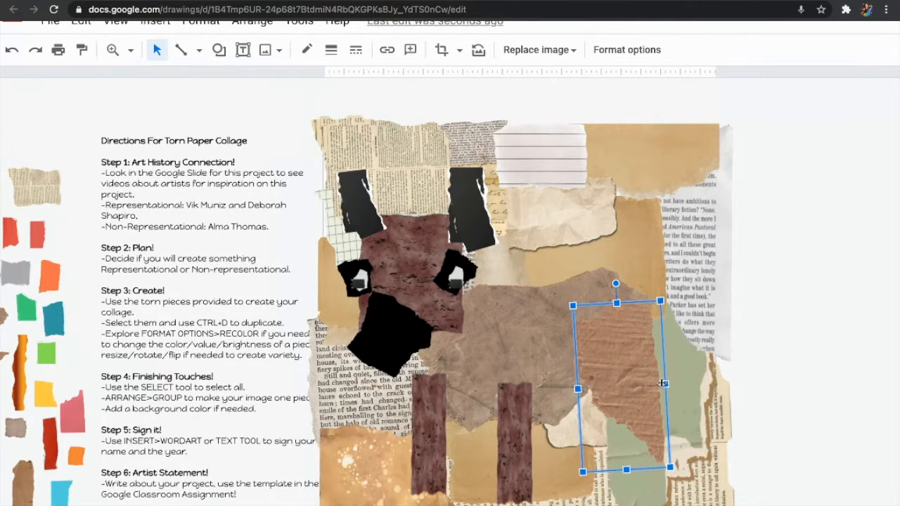
{"action": "left_click_drag", "start_coordinate": [661, 301], "coordinate": [676, 264]}
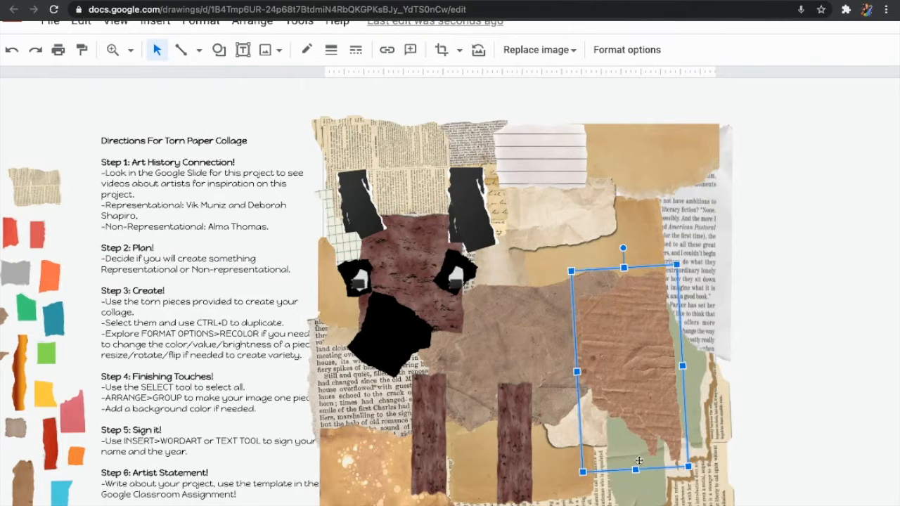
{"action": "left_click_drag", "start_coordinate": [638, 453], "coordinate": [633, 416]}
{"action": "left_click_drag", "start_coordinate": [631, 355], "coordinate": [613, 346]}
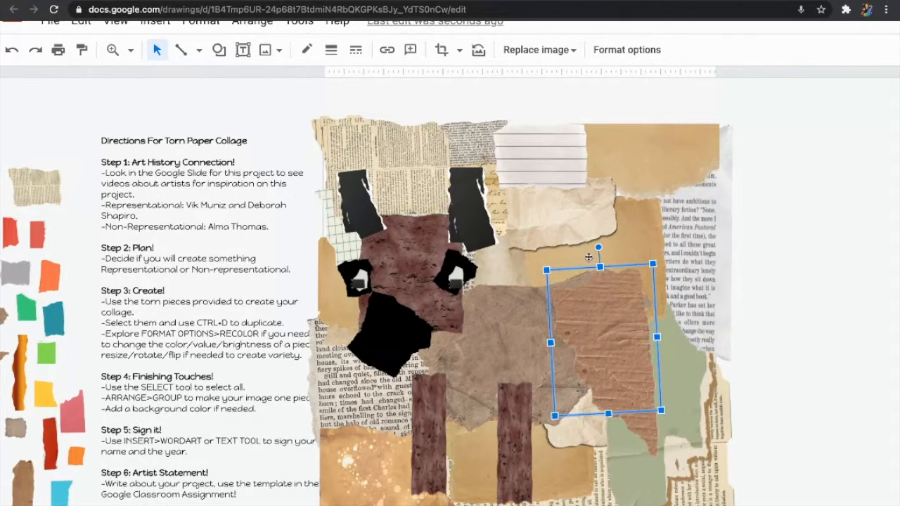
{"action": "left_click_drag", "start_coordinate": [599, 247], "coordinate": [588, 250]}
{"action": "key", "text": "Down"}
{"action": "key", "text": "Down"}
{"action": "key", "text": "Down"}
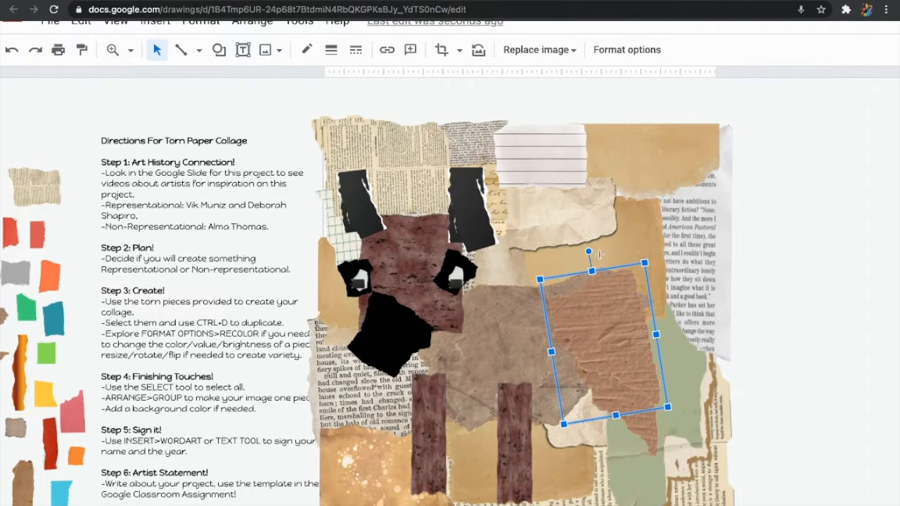
- Duplicate the animal's right black ear, shrink the copy and place it slanted at the upper rear of the body as a tail
{"action": "key", "text": "ctrl+a"}
{"action": "scroll", "coordinate": [609, 229], "scroll_direction": "left", "scroll_amount": 3}
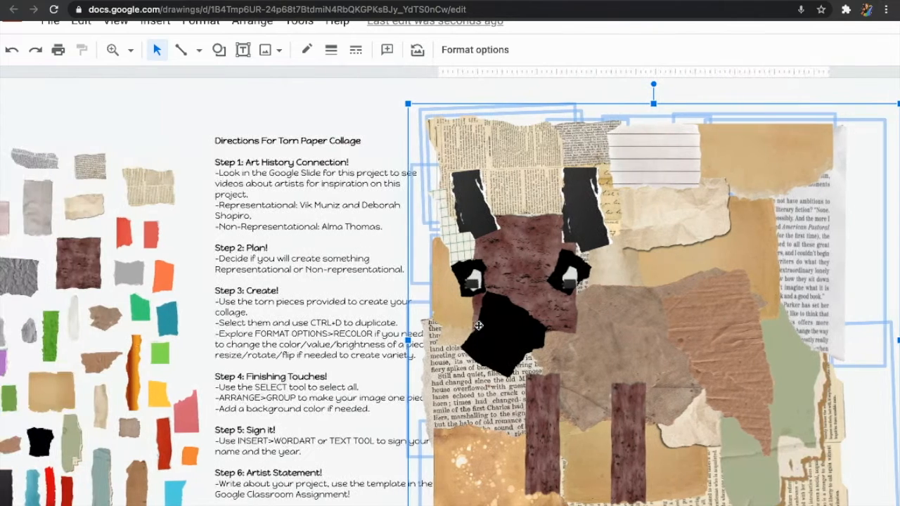
{"action": "left_click", "coordinate": [591, 233]}
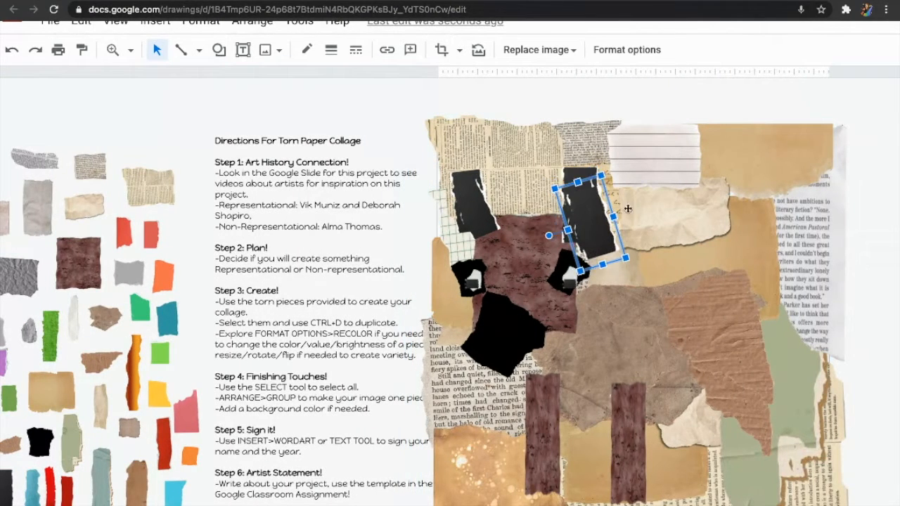
{"action": "left_click_drag", "start_coordinate": [602, 178], "coordinate": [604, 205]}
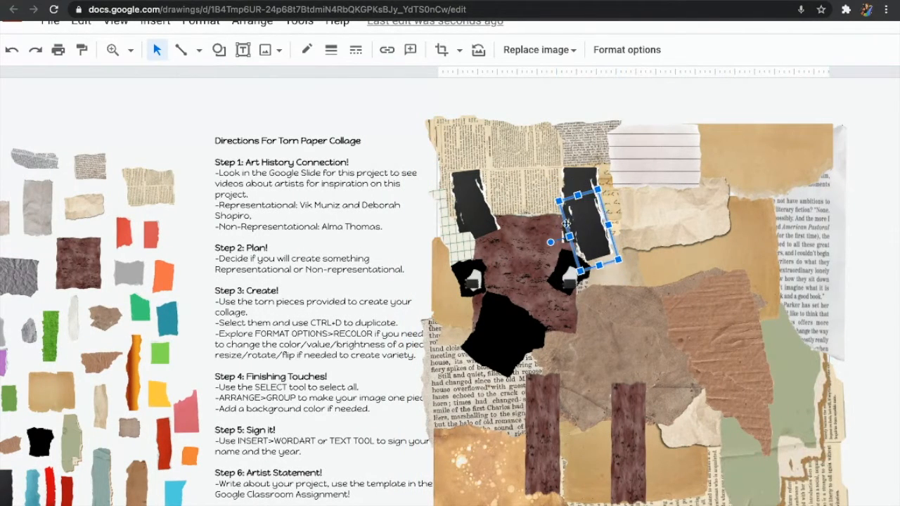
{"action": "left_click_drag", "start_coordinate": [549, 235], "coordinate": [743, 284]}
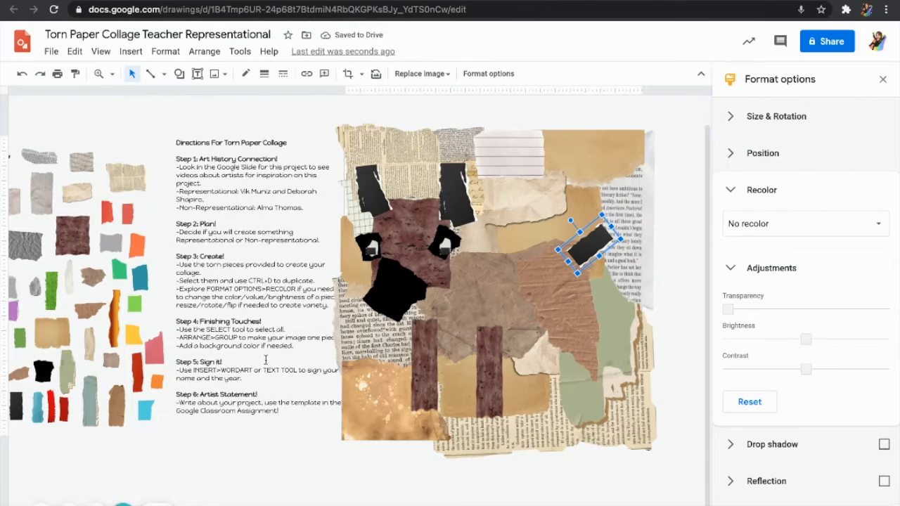
- Duplicate the brown oval piece from the paper samples and place the copy at the bottom of the front leg
{"action": "scroll", "coordinate": [103, 378], "scroll_direction": "left", "scroll_amount": 3}
{"action": "left_click", "coordinate": [65, 380]}
{"action": "scroll", "coordinate": [66, 379], "scroll_direction": "left", "scroll_amount": 2}
{"action": "scroll", "coordinate": [104, 351], "scroll_direction": "left", "scroll_amount": 1}
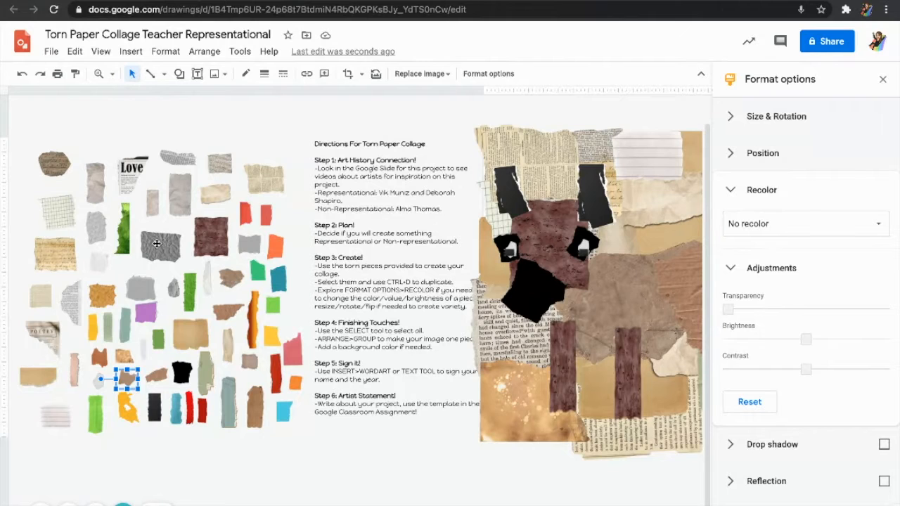
{"action": "left_click", "coordinate": [56, 171]}
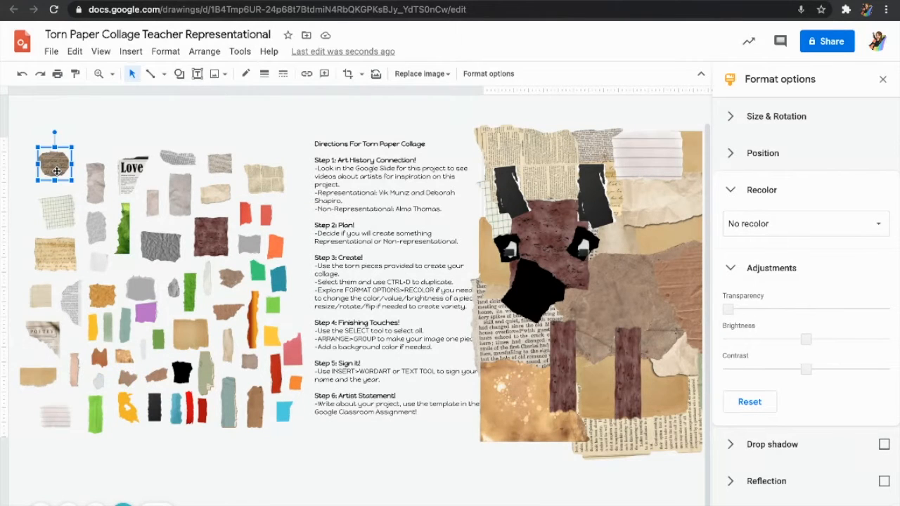
{"action": "scroll", "coordinate": [289, 255], "scroll_direction": "right", "scroll_amount": 5}
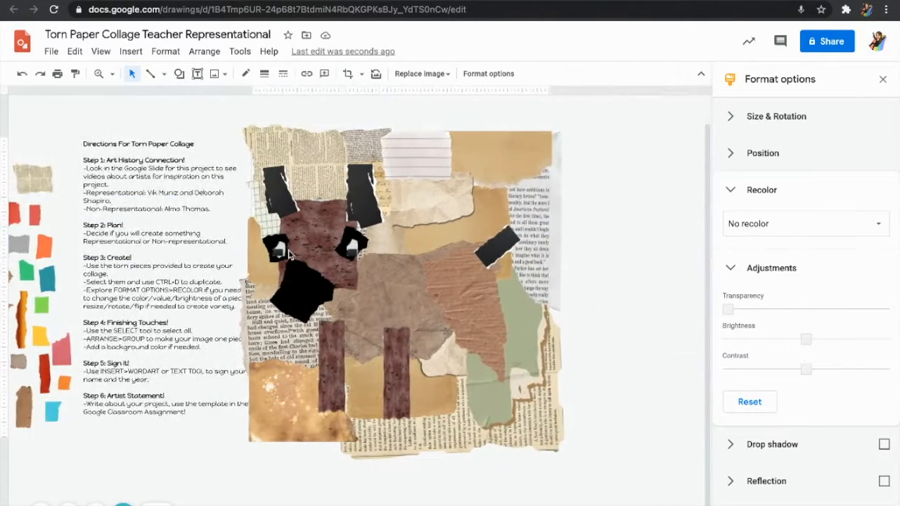
{"action": "scroll", "coordinate": [289, 255], "scroll_direction": "left", "scroll_amount": 5}
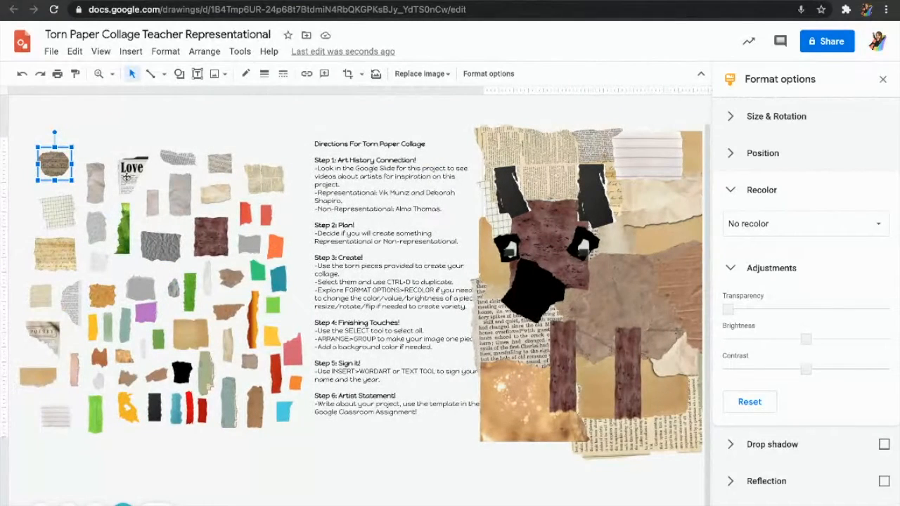
{"action": "key", "text": "ctrl+d"}
{"action": "left_click_drag", "start_coordinate": [63, 170], "coordinate": [512, 419]}
- Shape the oval copy into a wide foot under the front leg and add a slightly tilted duplicate under the second leg
{"action": "key", "text": "Right"}
{"action": "key", "text": "Right"}
{"action": "key", "text": "Right"}
{"action": "key", "text": "Right"}
{"action": "key", "text": "Right"}
{"action": "key", "text": "Right"}
{"action": "key", "text": "Down"}
{"action": "key", "text": "Down"}
{"action": "key", "text": "Right"}
{"action": "key", "text": "Right"}
{"action": "key", "text": "Right"}
{"action": "key", "text": "Right"}
{"action": "key", "text": "Right"}
{"action": "key", "text": "Right"}
{"action": "key", "text": "Right"}
{"action": "key", "text": "Right"}
{"action": "key", "text": "Right"}
{"action": "key", "text": "Right"}
{"action": "key", "text": "Right"}
{"action": "key", "text": "Right"}
{"action": "key", "text": "Right"}
{"action": "key", "text": "Right"}
{"action": "key", "text": "Right"}
{"action": "key", "text": "Right"}
{"action": "key", "text": "Right"}
{"action": "key", "text": "Right"}
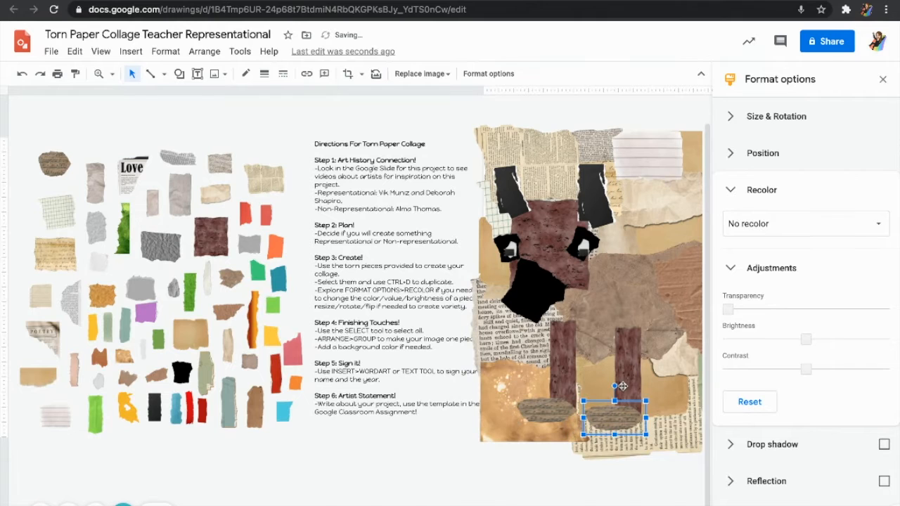
{"action": "left_click_drag", "start_coordinate": [615, 386], "coordinate": [609, 386]}
- Slant the front leg so its foot end points forward, and widen the leg slightly
{"action": "left_click", "coordinate": [556, 357]}
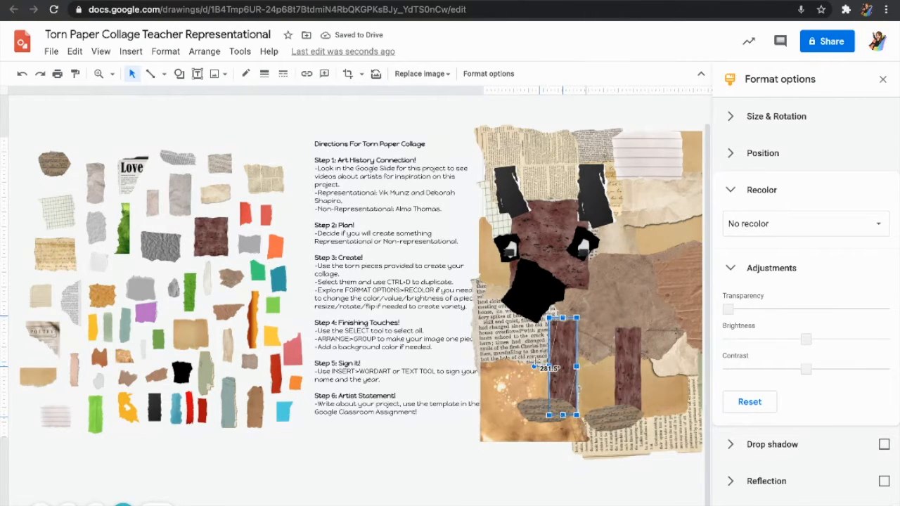
{"action": "key", "text": "alt+Right"}
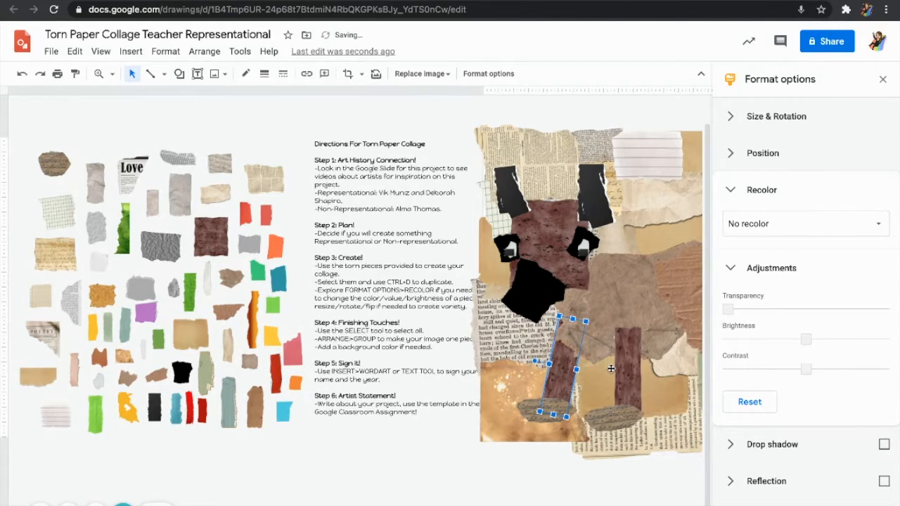
{"action": "left_click_drag", "start_coordinate": [549, 364], "coordinate": [541, 365]}
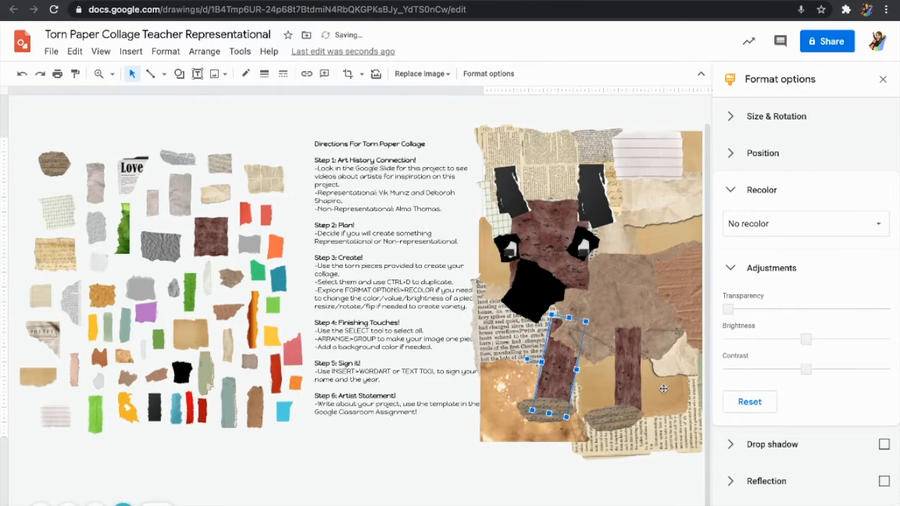
- Duplicate the second leg, place the copy behind the hindquarters as a hind leg and widen it slightly
{"action": "scroll", "coordinate": [664, 389], "scroll_direction": "right", "scroll_amount": 3}
{"action": "left_click", "coordinate": [449, 380]}
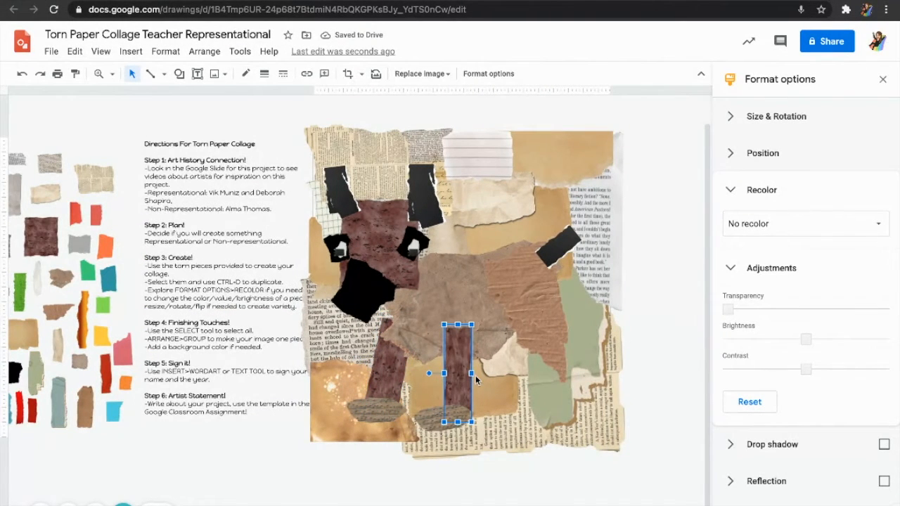
{"action": "key", "text": "ctrl+d"}
{"action": "left_click_drag", "start_coordinate": [469, 378], "coordinate": [554, 353]}
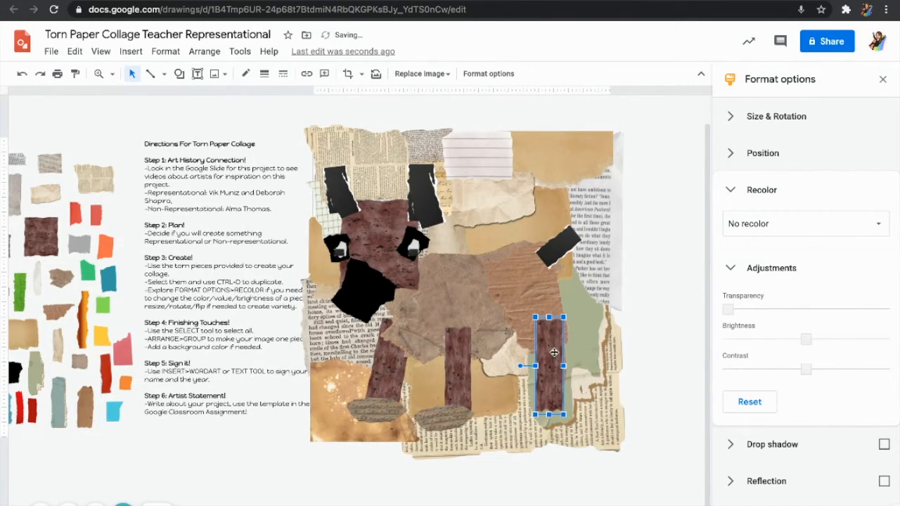
{"action": "key", "text": "ctrl+Down"}
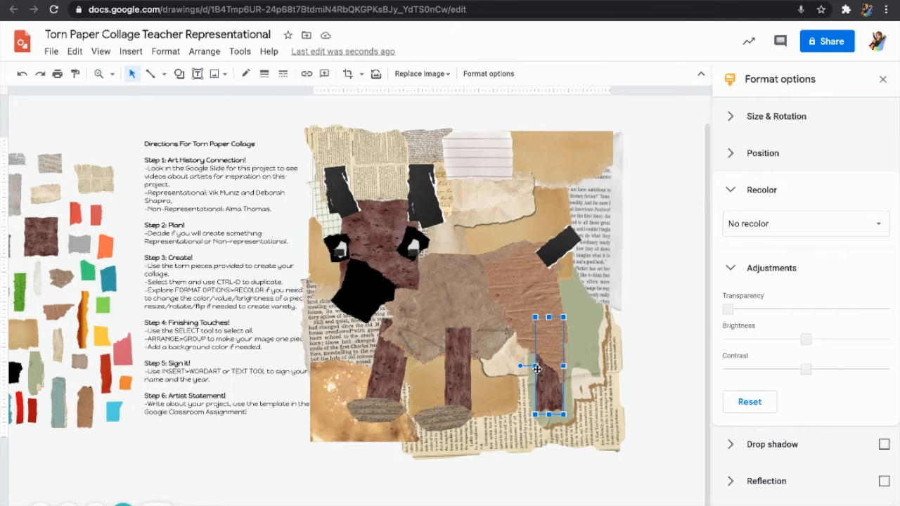
{"action": "left_click_drag", "start_coordinate": [536, 366], "coordinate": [530, 366]}
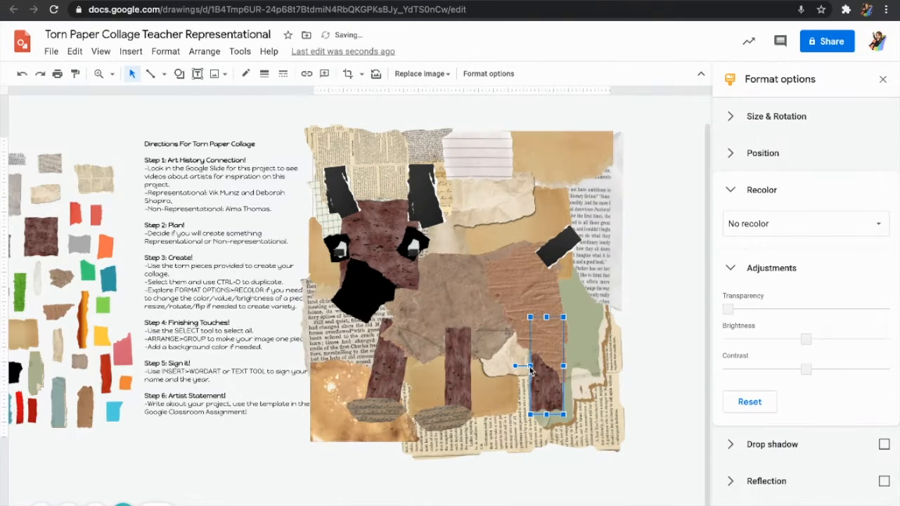
- Duplicate the second leg's foot, enlarge the copy and tilt it counterclockwise under the hind leg
{"action": "left_click", "coordinate": [445, 413]}
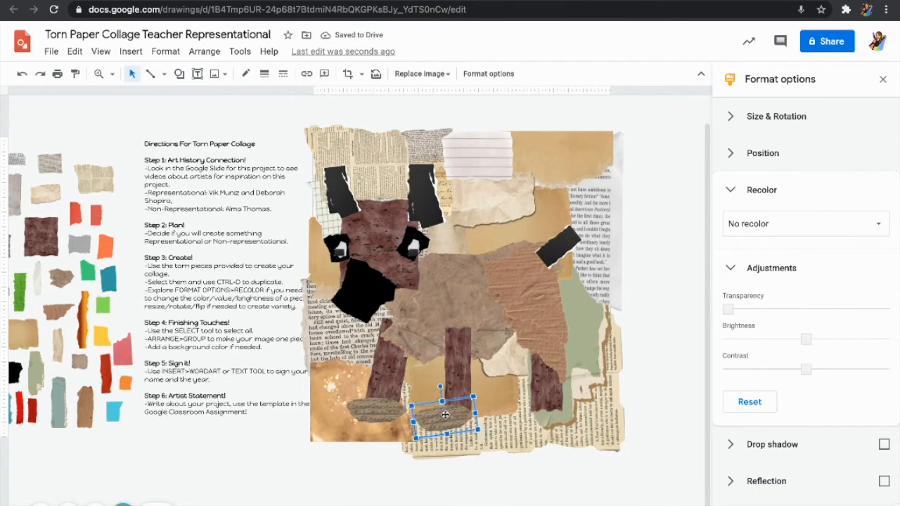
{"action": "left_click_drag", "start_coordinate": [445, 419], "coordinate": [570, 425]}
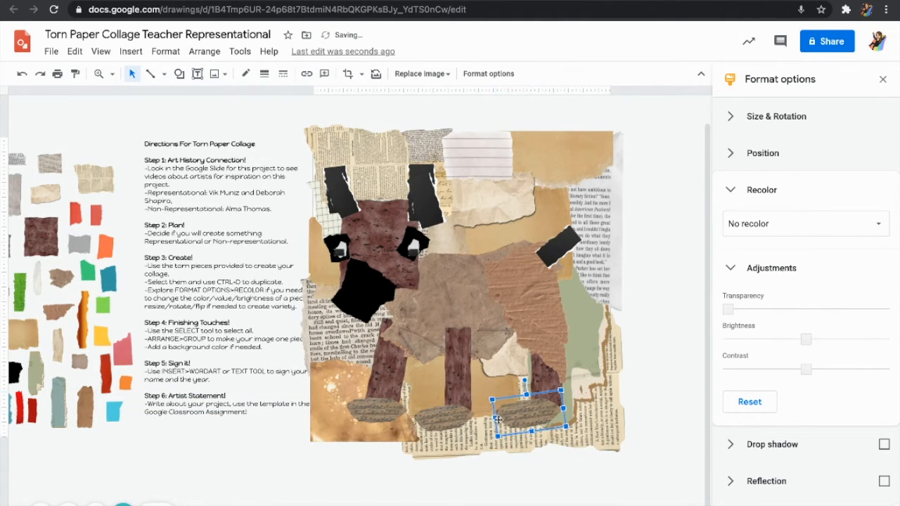
{"action": "left_click_drag", "start_coordinate": [524, 381], "coordinate": [511, 386]}
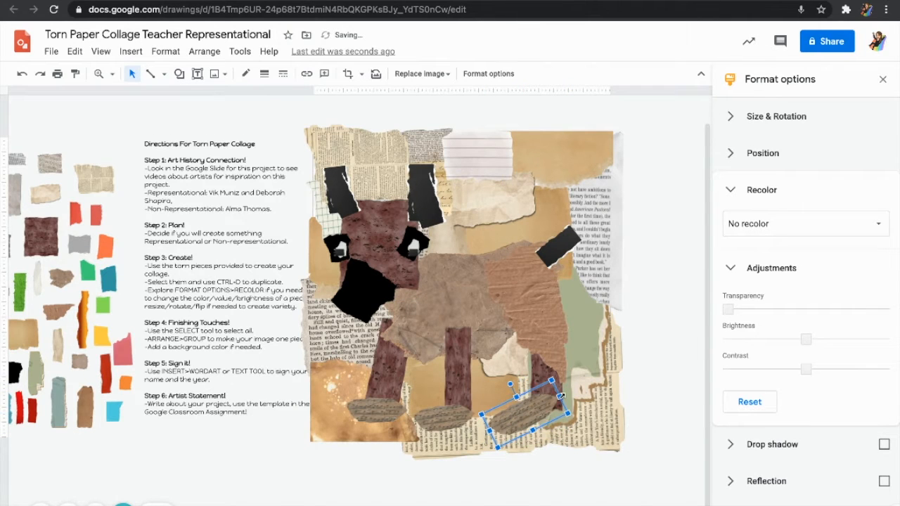
{"action": "left_click_drag", "start_coordinate": [556, 384], "coordinate": [546, 409]}
{"action": "left_click", "coordinate": [507, 427]}
{"action": "left_click_drag", "start_coordinate": [511, 384], "coordinate": [518, 384]}
{"action": "mouse_move", "coordinate": [503, 422]}
{"action": "left_mouse_down"}
{"action": "mouse_move", "coordinate": [508, 430]}
{"action": "mouse_move", "coordinate": [495, 411]}
{"action": "left_mouse_up"}
- Stretch the grouped paper background slightly to the left and deselect it
{"action": "key", "text": "ctrl+a"}
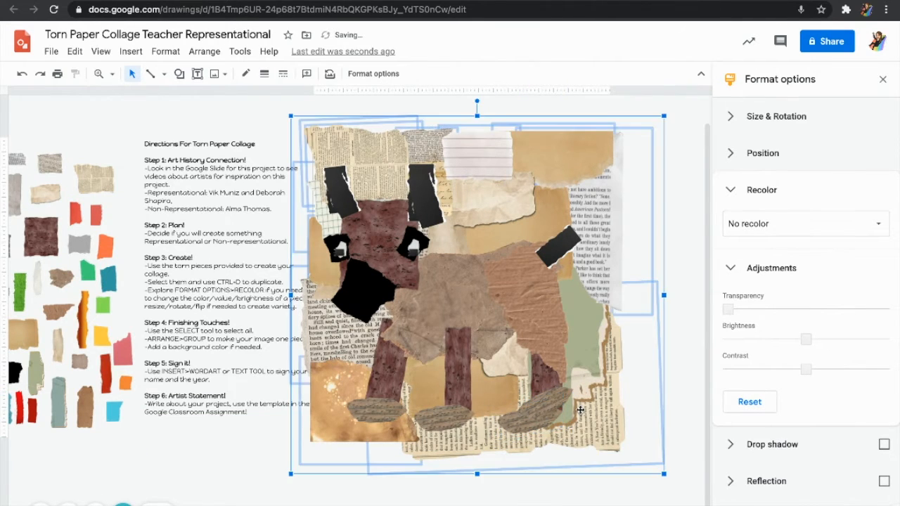
{"action": "left_click", "coordinate": [694, 383]}
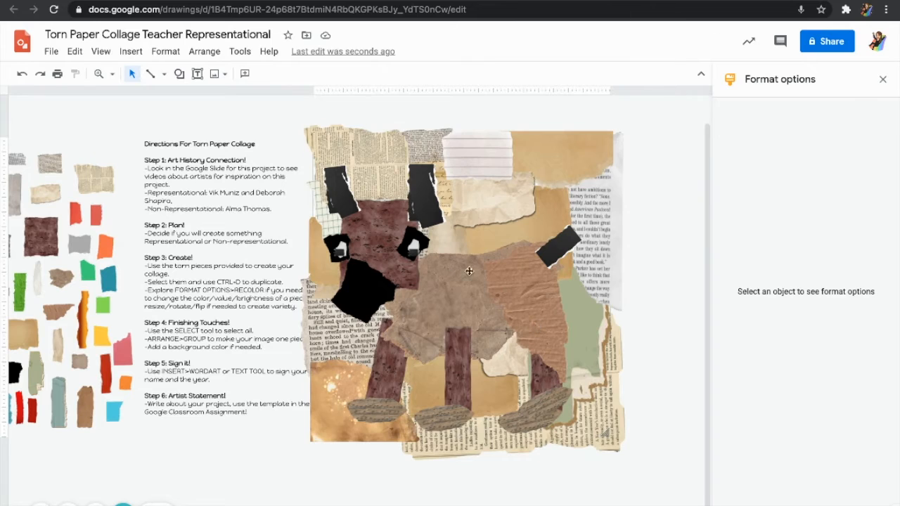
{"action": "left_click", "coordinate": [326, 219]}
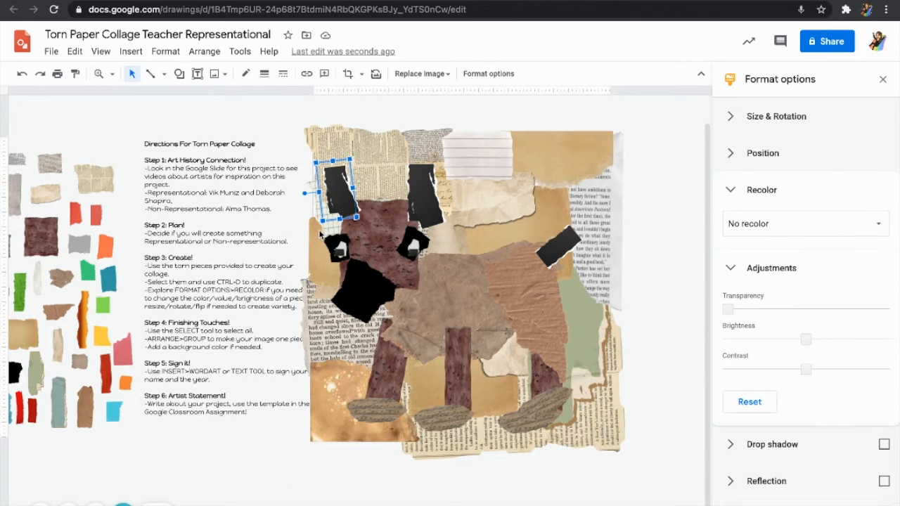
{"action": "left_click", "coordinate": [320, 236]}
{"action": "left_click_drag", "start_coordinate": [290, 295], "coordinate": [285, 299]}
{"action": "left_click", "coordinate": [685, 470]}
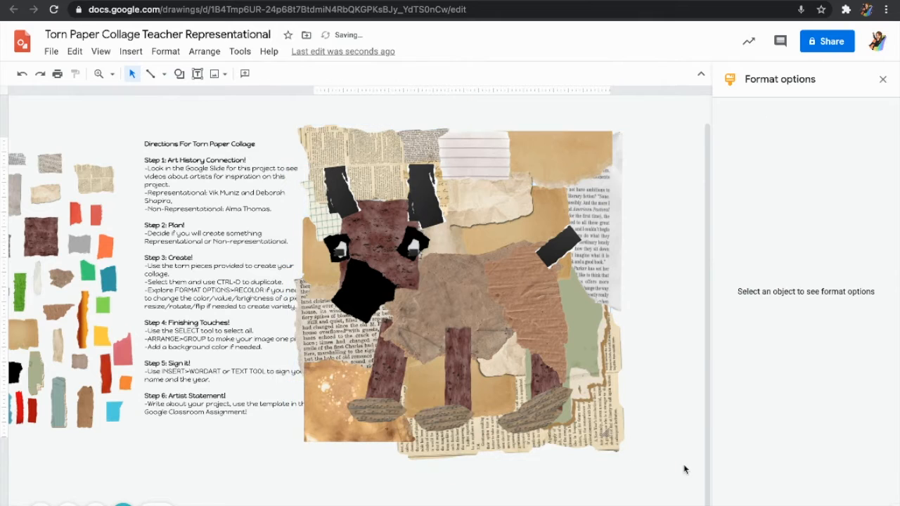
{"action": "left_click", "coordinate": [343, 430]}
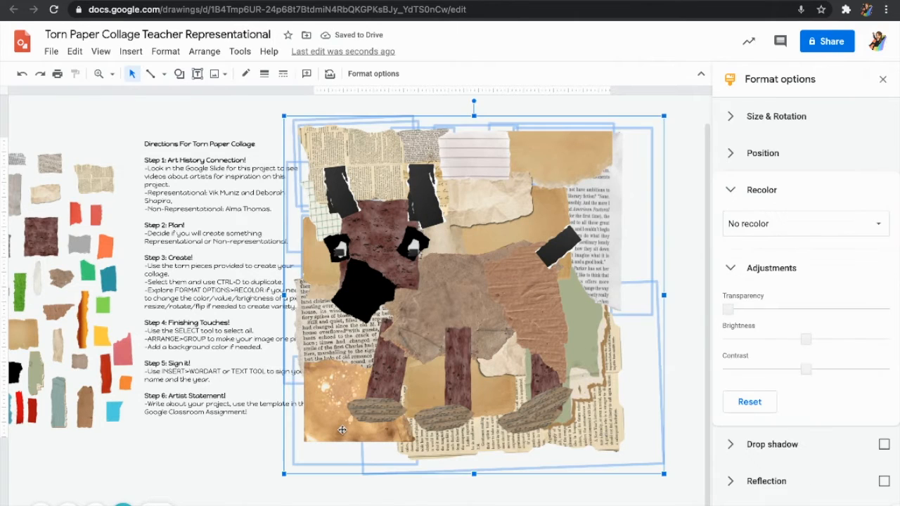
{"action": "left_click", "coordinate": [684, 461]}
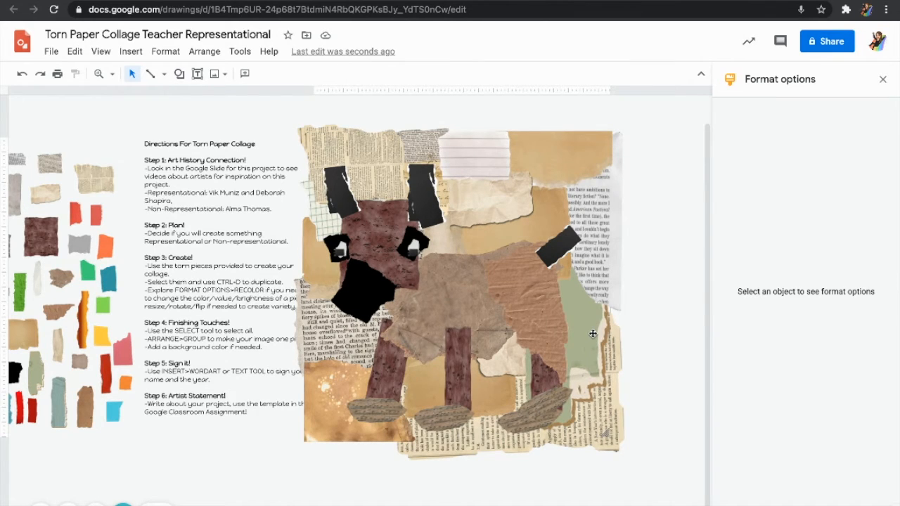
- Duplicate a small off-white paper scrap and place the copy on the lower edge of the black snout as an accent
{"action": "scroll", "coordinate": [133, 380], "scroll_direction": "left", "scroll_amount": 5}
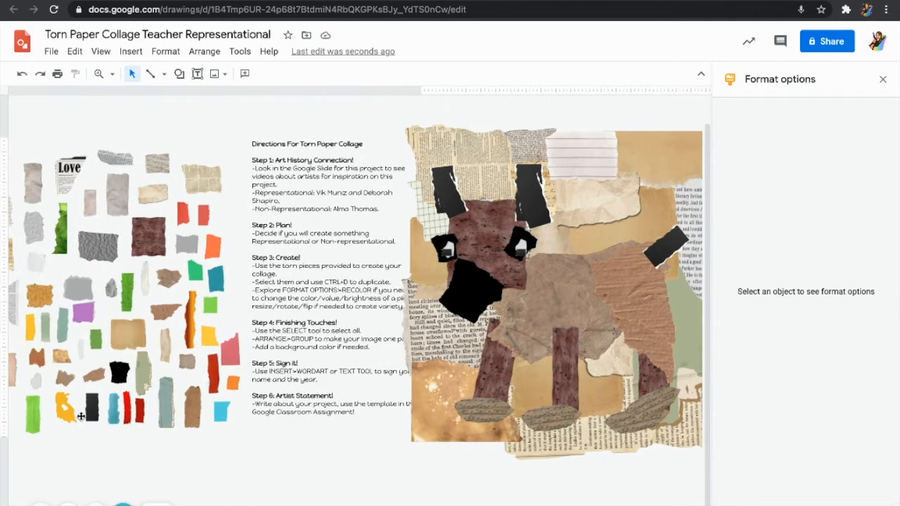
{"action": "left_click", "coordinate": [37, 384]}
{"action": "key", "text": "ctrl+d"}
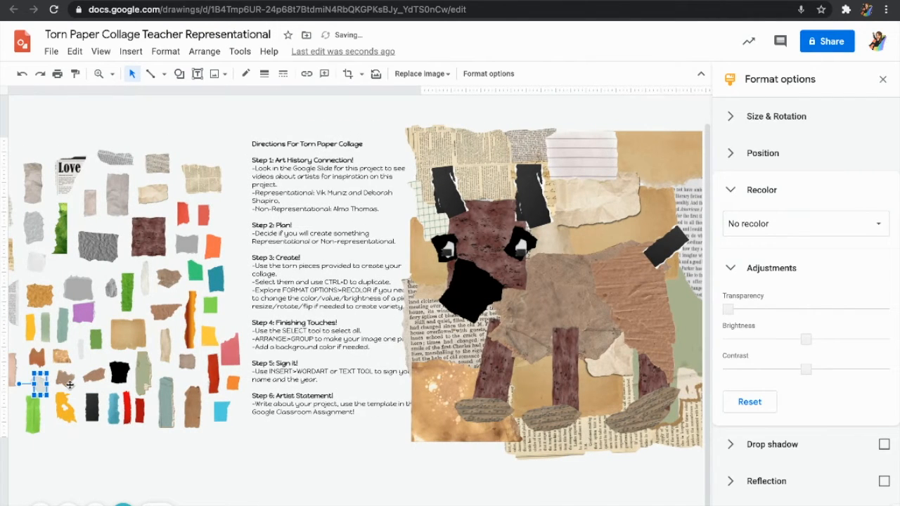
{"action": "left_click_drag", "start_coordinate": [41, 385], "coordinate": [466, 308]}
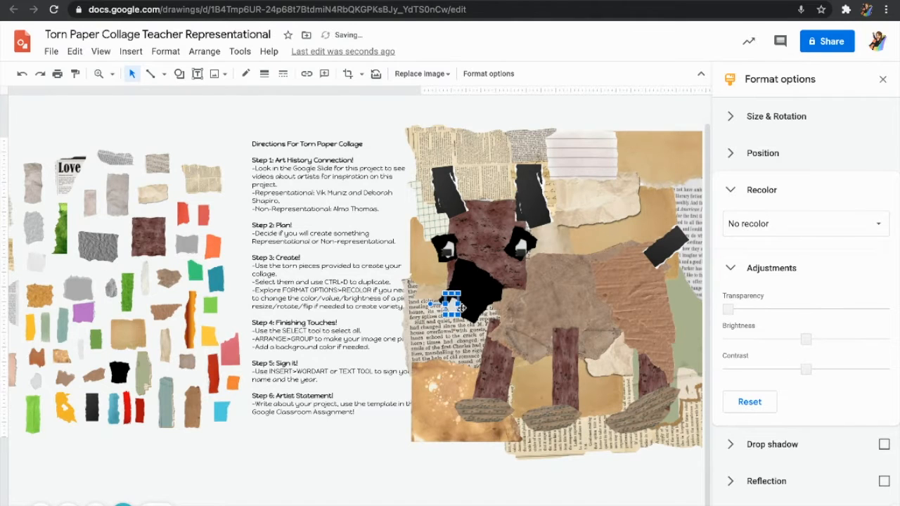
{"action": "left_click_drag", "start_coordinate": [451, 290], "coordinate": [450, 292]}
{"action": "left_click", "coordinate": [442, 341]}
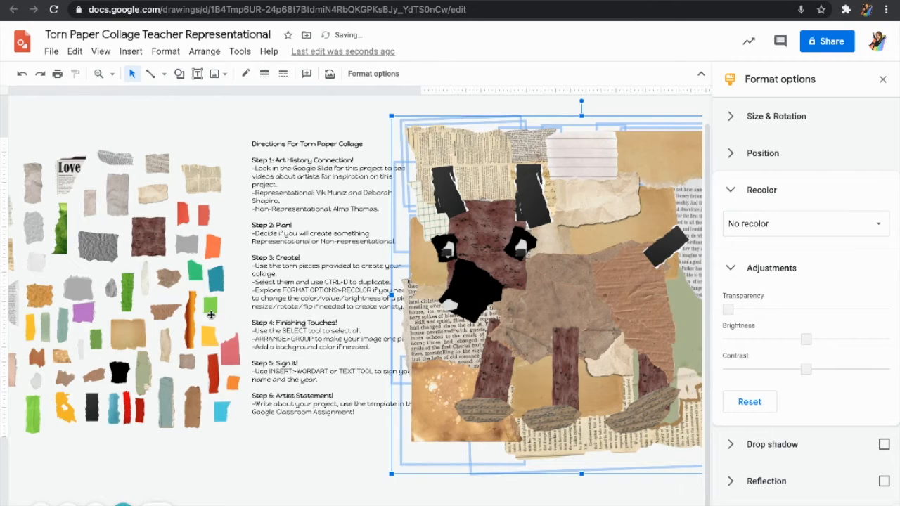
- Duplicate a small red paper scrap and tuck the copy under the black snout as a tongue
{"action": "left_click", "coordinate": [204, 226]}
{"action": "key", "text": "ctrl+d"}
{"action": "left_click_drag", "start_coordinate": [206, 225], "coordinate": [466, 333]}
{"action": "left_click", "coordinate": [488, 338]}
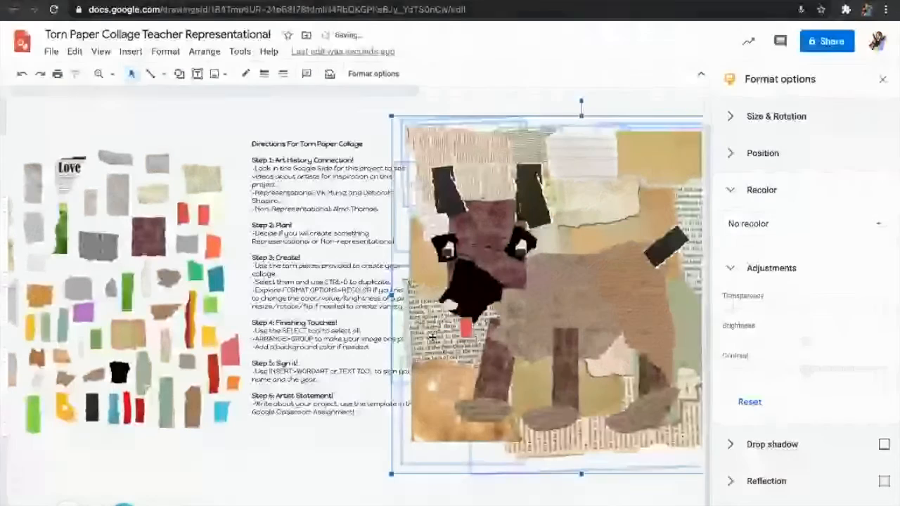
{"action": "left_click", "coordinate": [465, 324]}
{"action": "key", "text": "Up"}
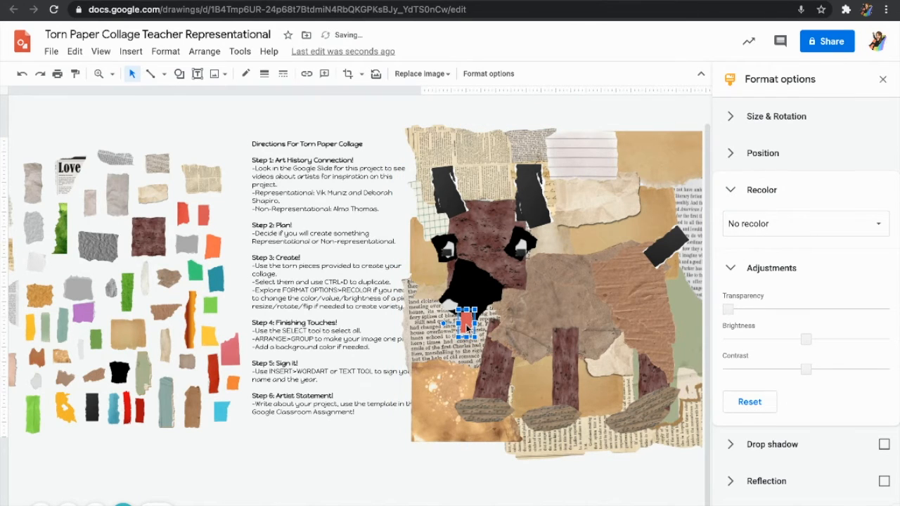
{"action": "key", "text": "Up"}
{"action": "key", "text": "Up"}
{"action": "left_click", "coordinate": [451, 353]}
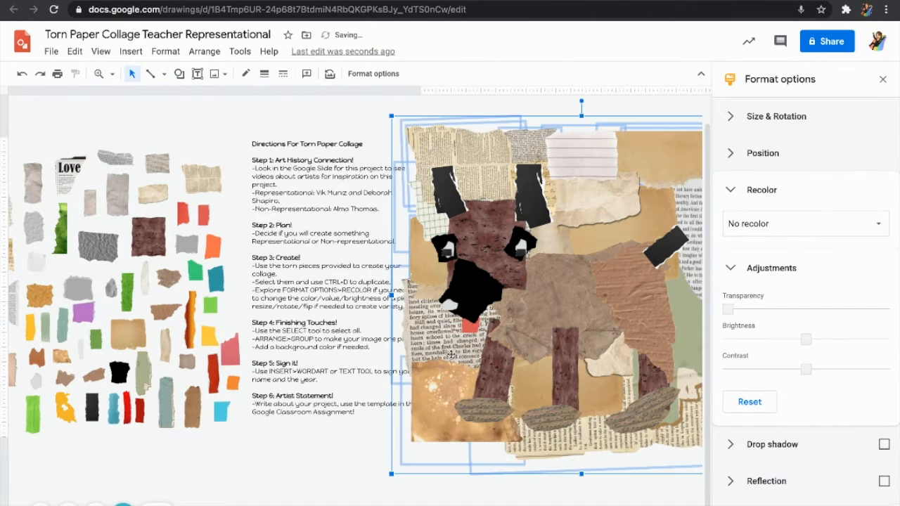
- Stretch the brown front body piece slightly toward the snout
{"action": "left_click", "coordinate": [487, 315]}
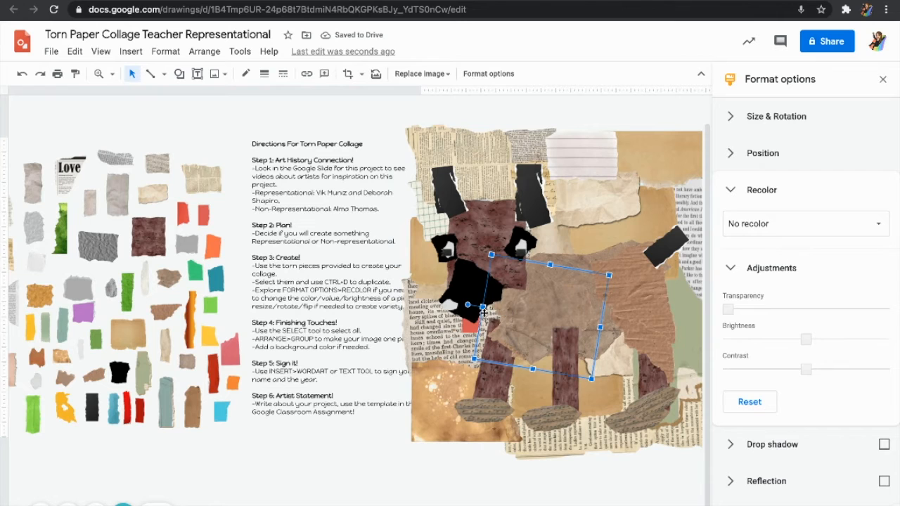
{"action": "left_click_drag", "start_coordinate": [483, 307], "coordinate": [479, 310]}
{"action": "left_click", "coordinate": [584, 239]}
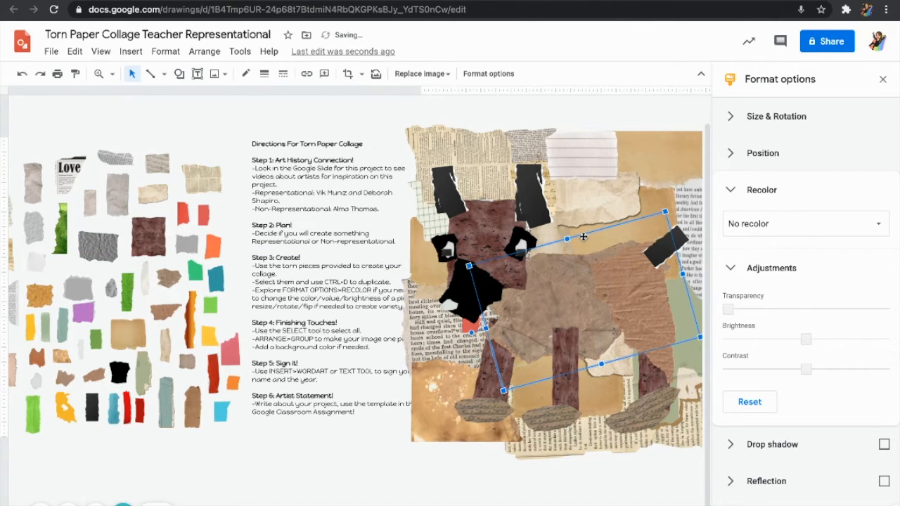
- Move the grouped paper background off the canvas to the right, leaving the animal on its own
{"action": "scroll", "coordinate": [637, 204], "scroll_direction": "right", "scroll_amount": 4}
{"action": "left_click", "coordinate": [515, 413]}
{"action": "left_click", "coordinate": [514, 413]}
{"action": "left_click_drag", "start_coordinate": [609, 430], "coordinate": [811, 448]}
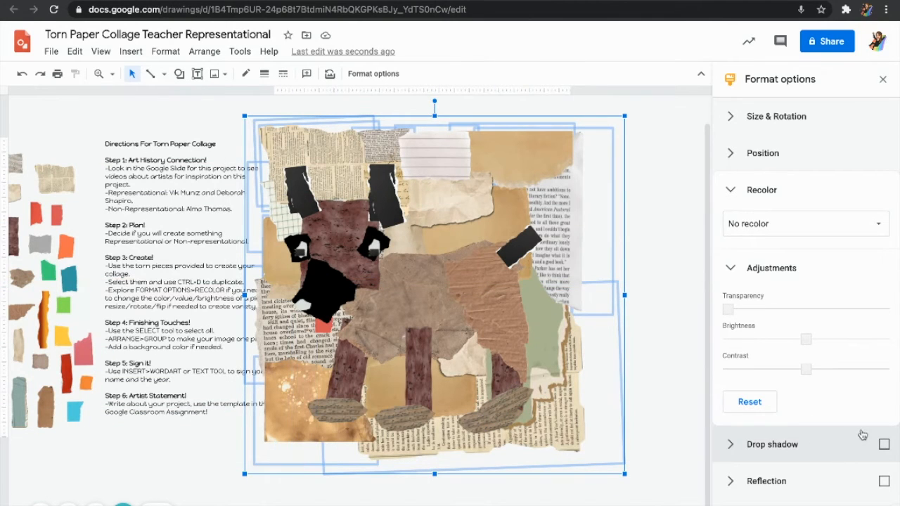
{"action": "left_click", "coordinate": [111, 74]}
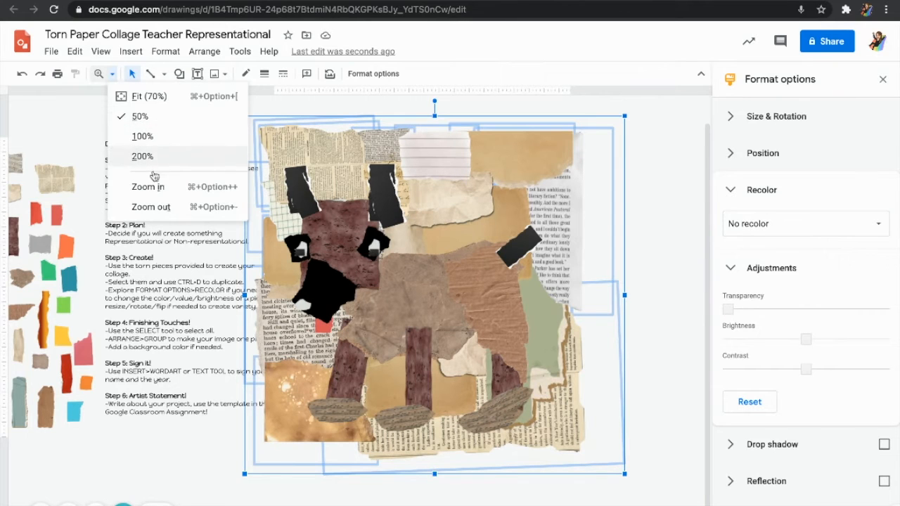
{"action": "left_click", "coordinate": [150, 207]}
{"action": "left_click_drag", "start_coordinate": [437, 251], "coordinate": [654, 213]}
{"action": "left_click", "coordinate": [470, 377]}
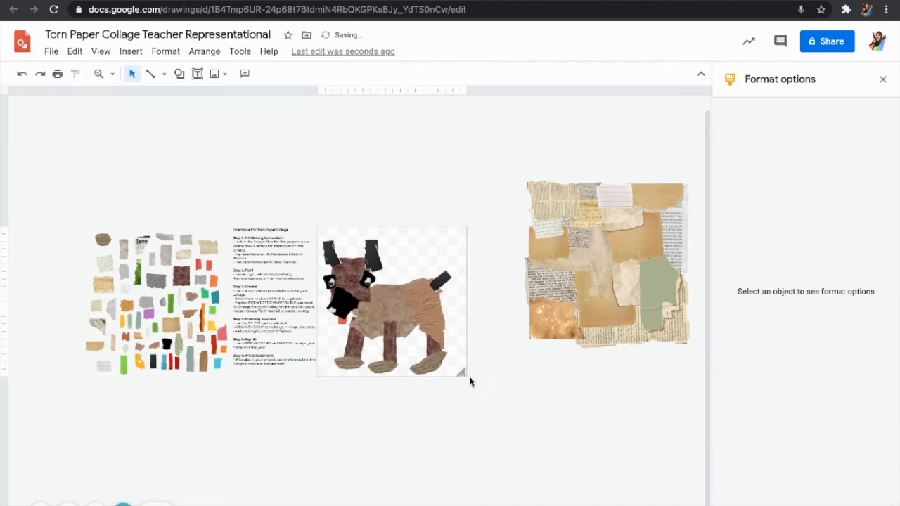
- Select all the animal's pieces and group them into one object
{"action": "left_click_drag", "start_coordinate": [442, 426], "coordinate": [326, 212]}
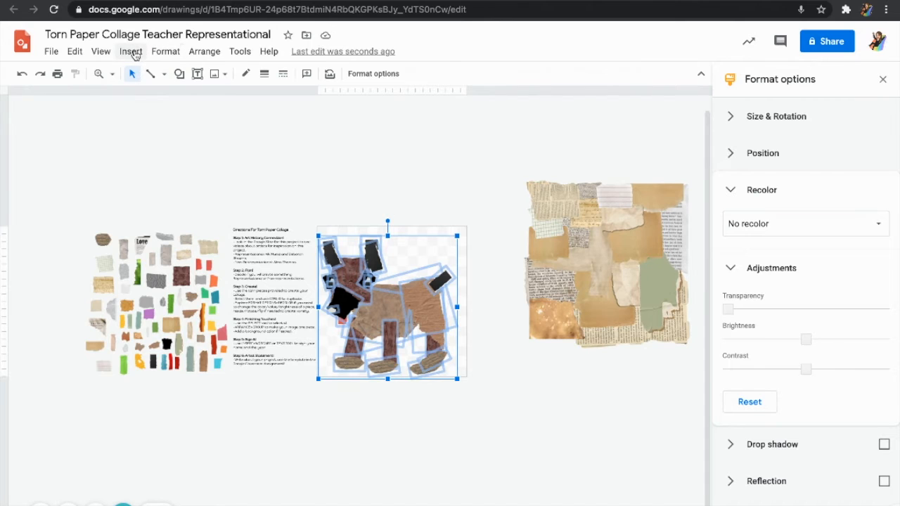
{"action": "left_click", "coordinate": [201, 51]}
{"action": "left_click", "coordinate": [234, 206]}
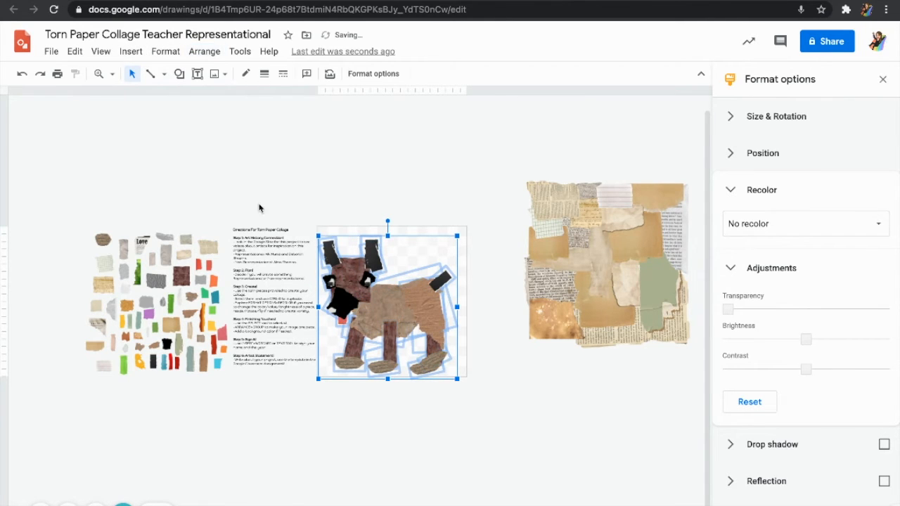
- Move the grouped paper background back onto the canvas behind the animal and deselect it
{"action": "left_click", "coordinate": [583, 344]}
{"action": "left_click_drag", "start_coordinate": [650, 279], "coordinate": [433, 312]}
{"action": "left_click", "coordinate": [483, 406]}
{"action": "left_click", "coordinate": [566, 314]}
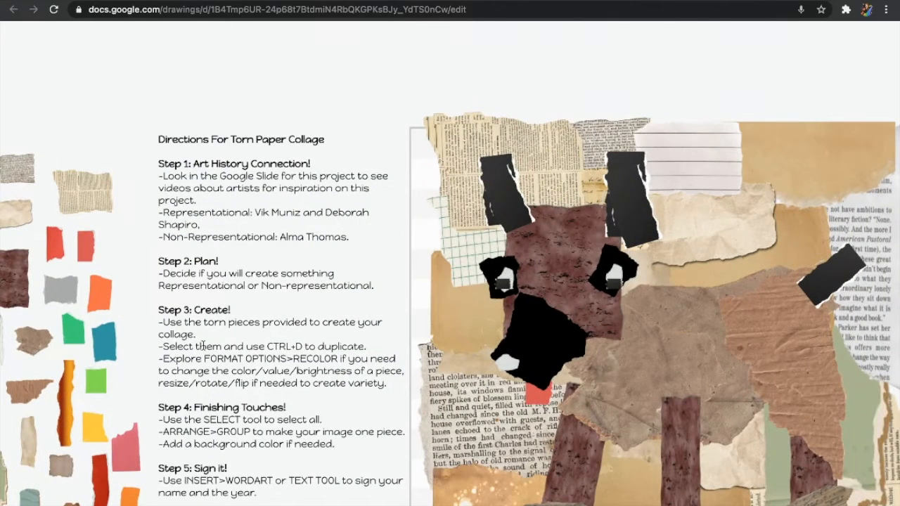
- Review the remaining project directions and insert a word art signature with the artist's full name and the year 2021
{"action": "scroll", "coordinate": [350, 305], "scroll_direction": "down", "scroll_amount": 2}
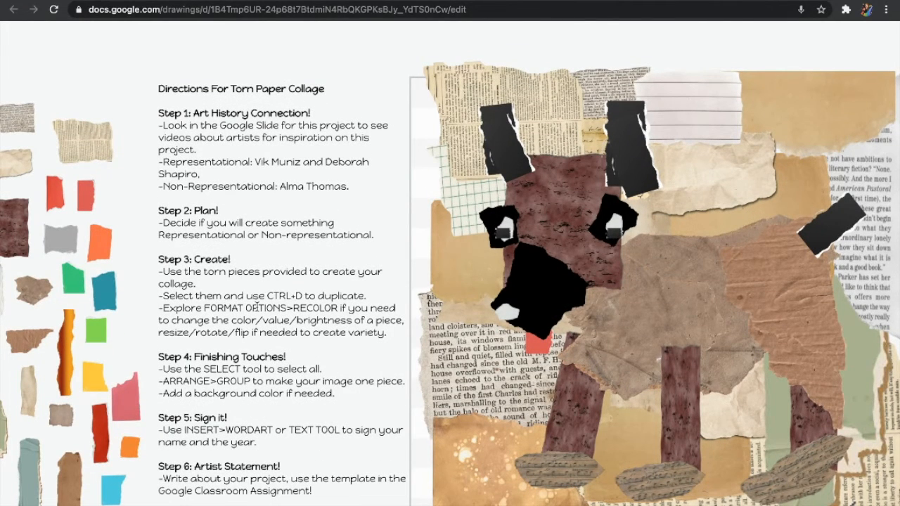
{"action": "scroll", "coordinate": [257, 307], "scroll_direction": "down", "scroll_amount": 1}
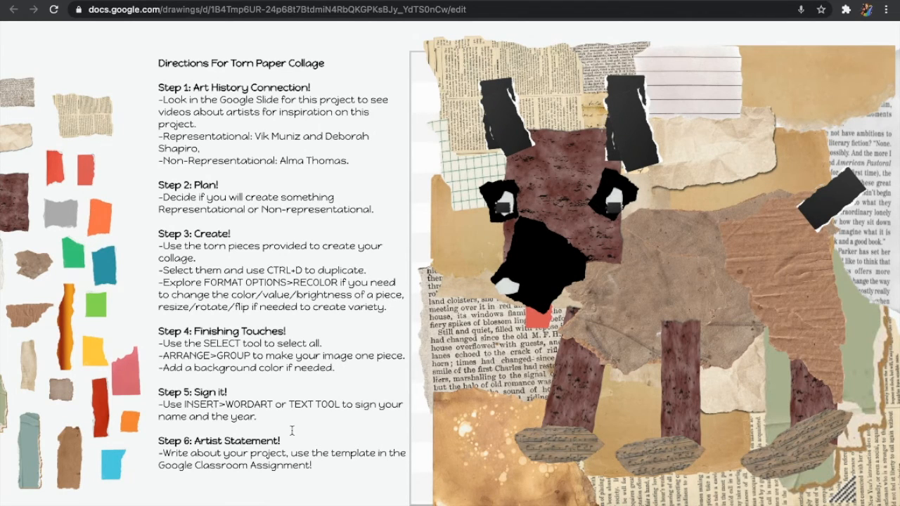
{"action": "scroll", "coordinate": [302, 435], "scroll_direction": "down", "scroll_amount": 5}
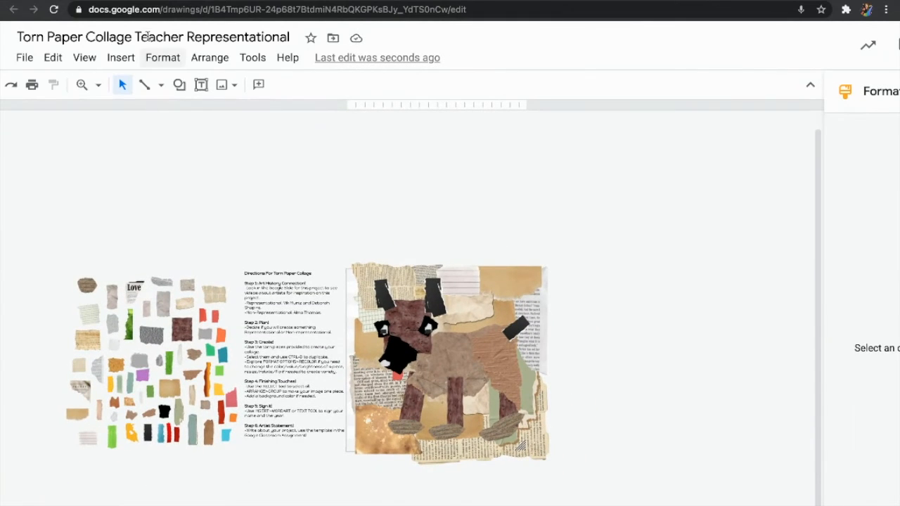
{"action": "left_click", "coordinate": [120, 60]}
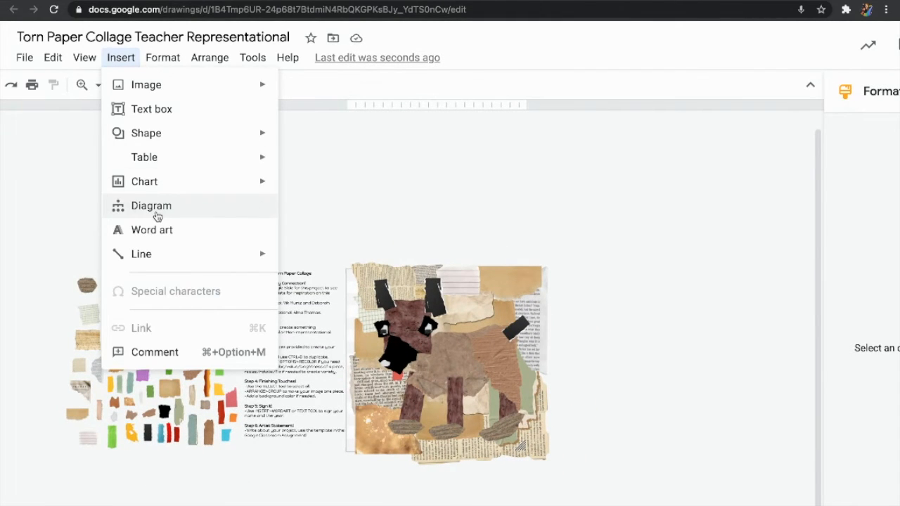
{"action": "left_click", "coordinate": [131, 232]}
{"action": "type", "text": "jeannam"}
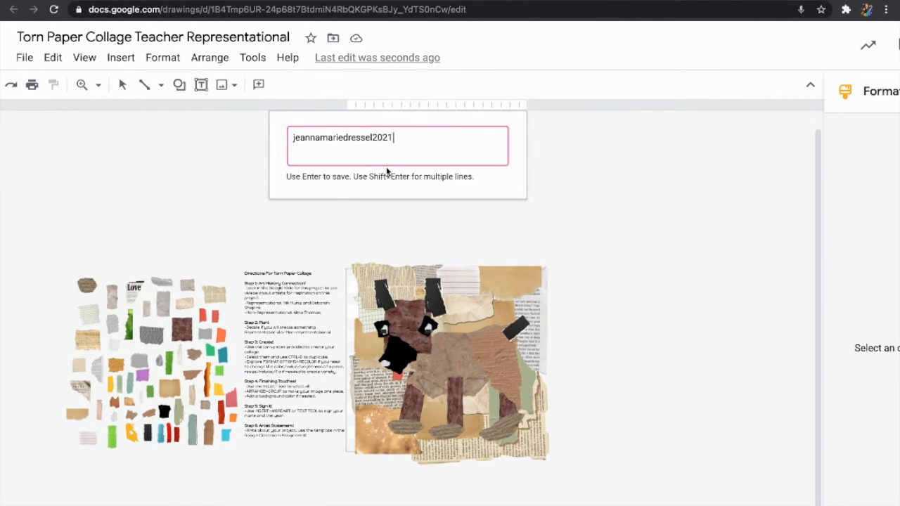
{"action": "type", "text": "ariedressel2021"}
{"action": "key", "text": "Return"}
- Set the signature's font to Bad Script
{"action": "left_click", "coordinate": [419, 85]}
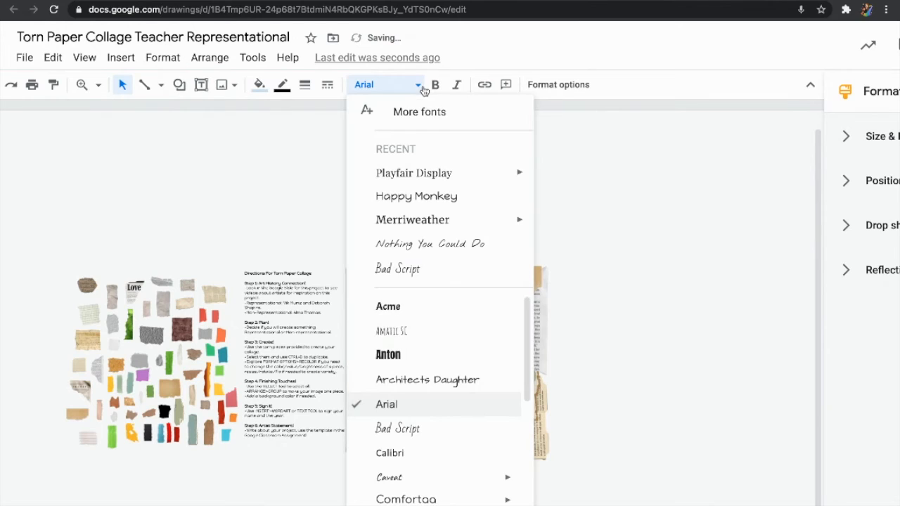
{"action": "scroll", "coordinate": [426, 284], "scroll_direction": "down", "scroll_amount": 2}
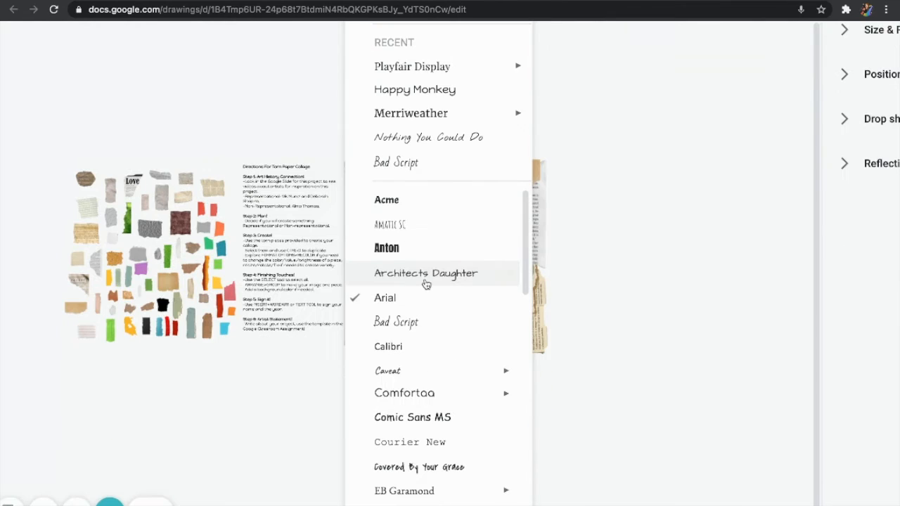
{"action": "left_click", "coordinate": [413, 322]}
{"action": "scroll", "coordinate": [308, 131], "scroll_direction": "up", "scroll_amount": 1}
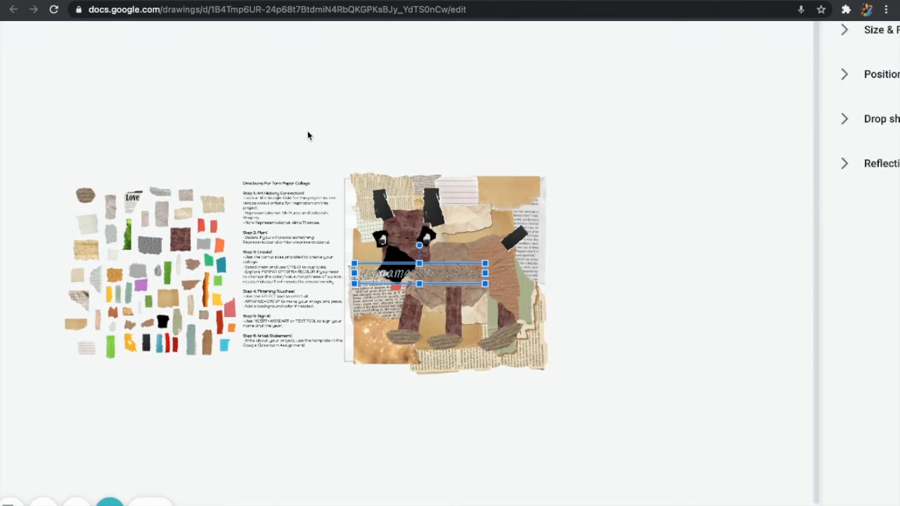
{"action": "scroll", "coordinate": [308, 131], "scroll_direction": "down", "scroll_amount": 3}
- Fill the signature's lettering with a solid dark brown
{"action": "left_click", "coordinate": [245, 73]}
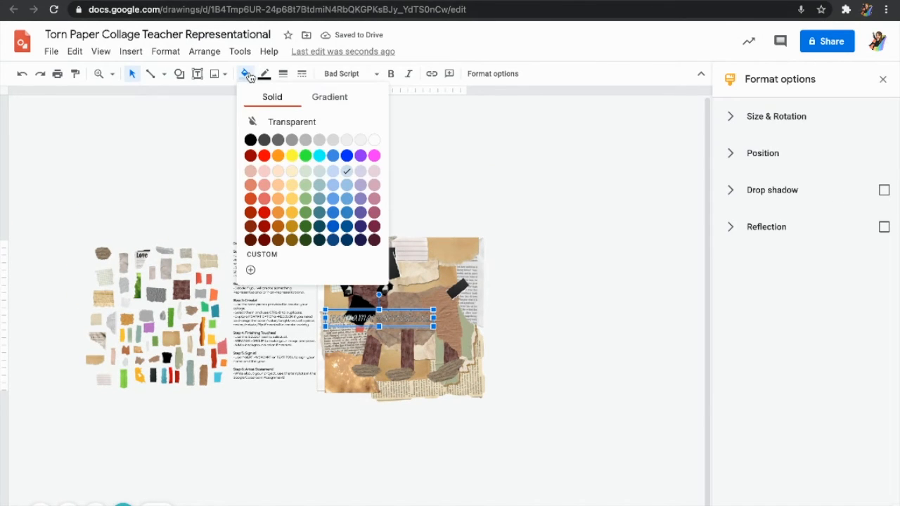
{"action": "left_click", "coordinate": [266, 181]}
{"action": "left_click", "coordinate": [246, 73]}
{"action": "left_click", "coordinate": [279, 239]}
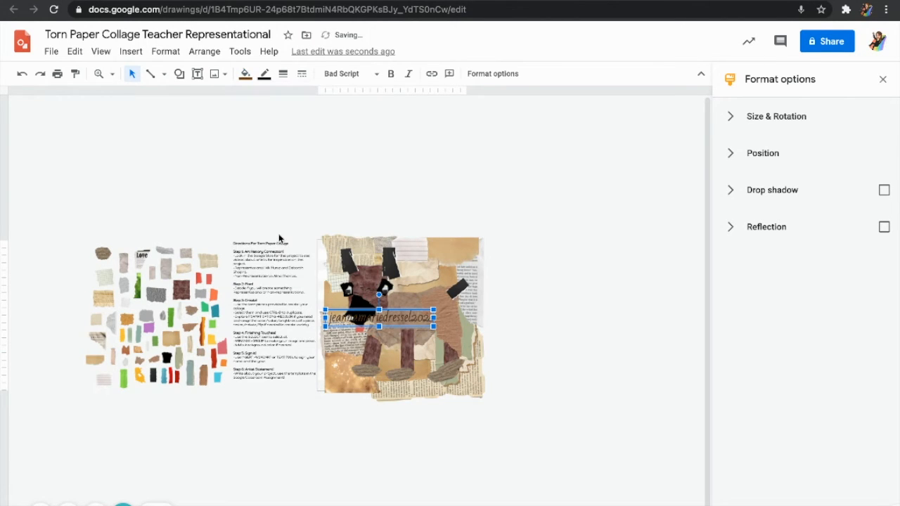
- Make the signature's outline transparent and its lettering bold
{"action": "left_click", "coordinate": [265, 73]}
{"action": "left_click", "coordinate": [287, 100]}
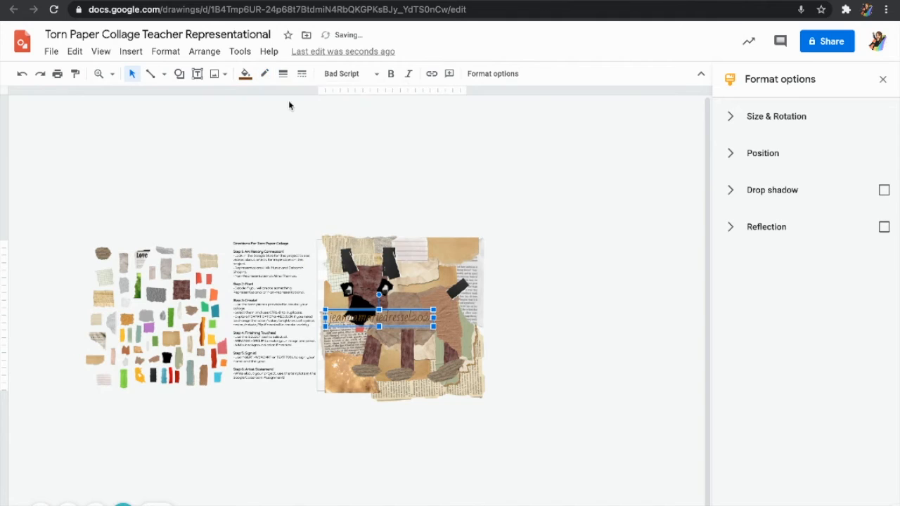
{"action": "left_click", "coordinate": [392, 74]}
{"action": "left_click", "coordinate": [365, 174]}
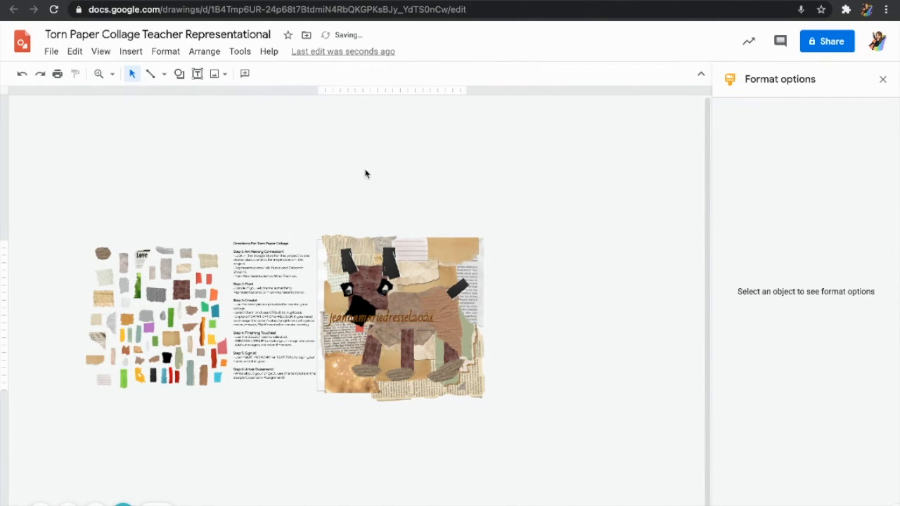
- Move the signature to the collage's lower-left corner and nudge the grouped background left and up
{"action": "left_click_drag", "start_coordinate": [399, 320], "coordinate": [393, 387]}
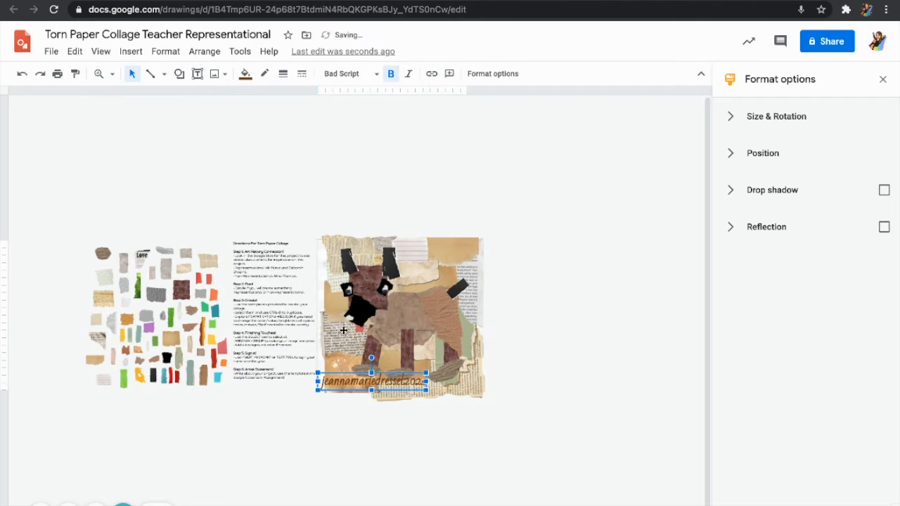
{"action": "left_click", "coordinate": [342, 345]}
{"action": "key", "text": "Left"}
{"action": "key", "text": "Left"}
{"action": "key", "text": "Left"}
{"action": "key", "text": "Up"}
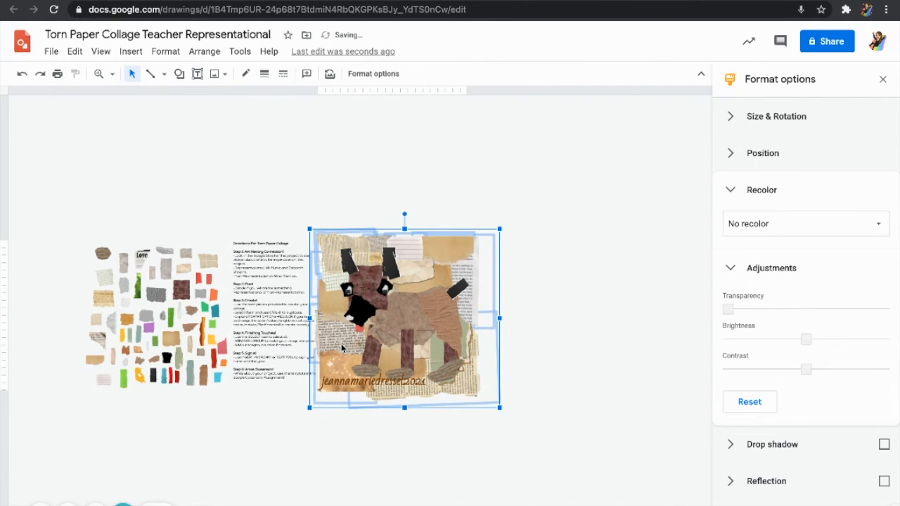
{"action": "key", "text": "Escape"}
- Enlarge the drawing canvas at its lower-right corner and nudge the grouped background right and down so it fits inside
{"action": "left_click_drag", "start_coordinate": [463, 386], "coordinate": [498, 408]}
{"action": "left_click", "coordinate": [471, 382]}
{"action": "key", "text": "Right"}
{"action": "key", "text": "Right"}
{"action": "key", "text": "Right"}
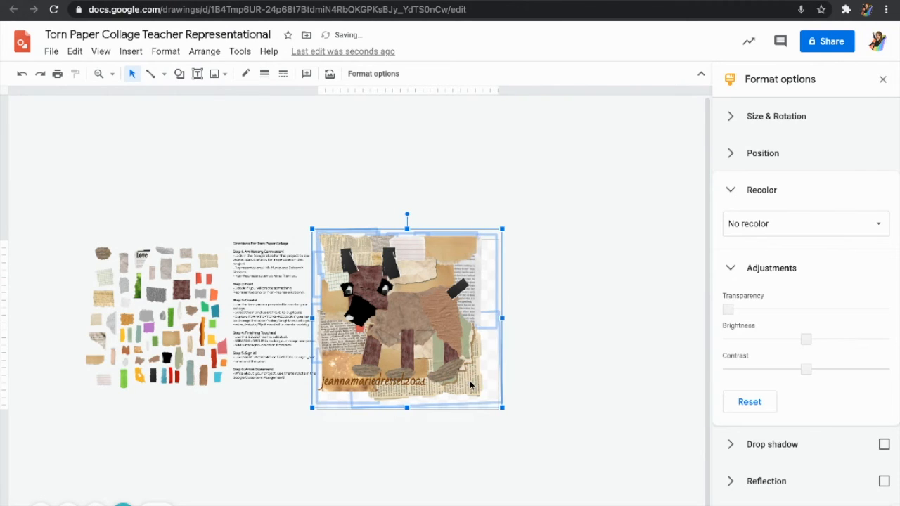
{"action": "key", "text": "Down"}
{"action": "key", "text": "Down"}
{"action": "key", "text": "Down"}
{"action": "key", "text": "Right"}
{"action": "key", "text": "Down"}
{"action": "key", "text": "Right"}
{"action": "key", "text": "Down"}
{"action": "key", "text": "Right"}
{"action": "key", "text": "Down"}
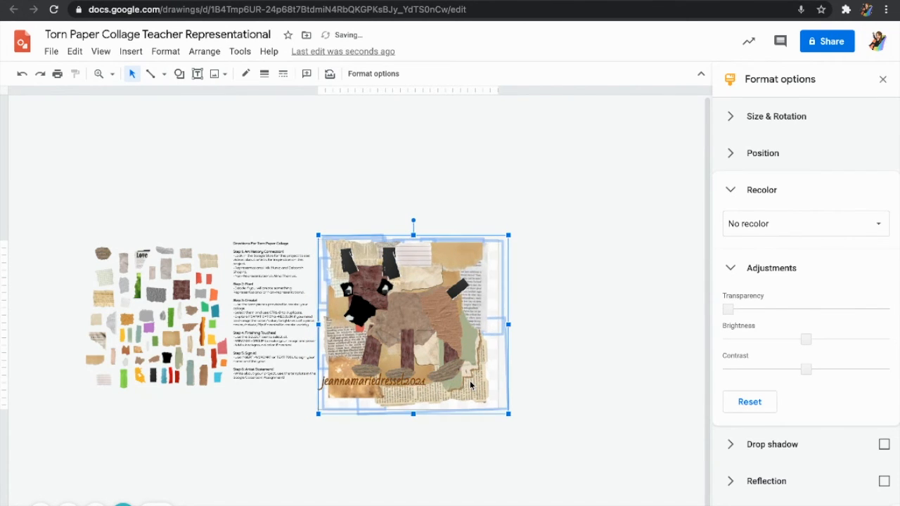
{"action": "key", "text": "Left"}
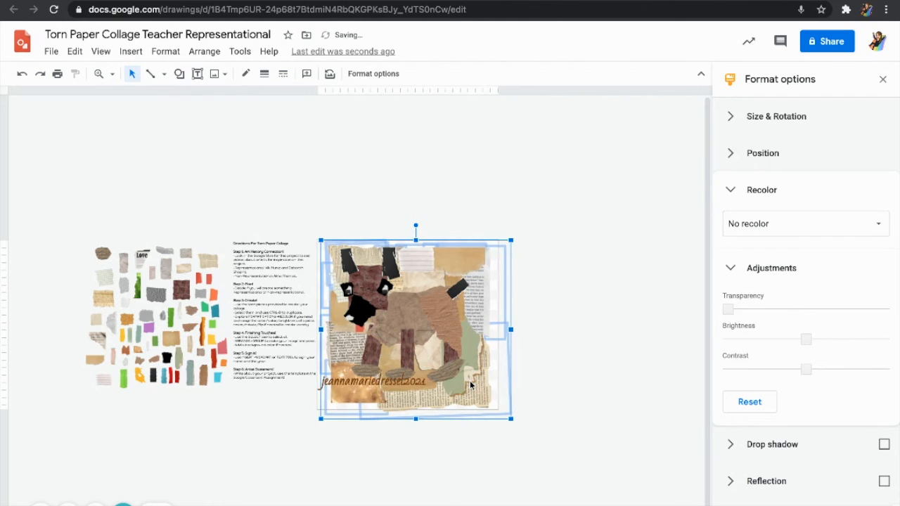
{"action": "left_click", "coordinate": [551, 474]}
{"action": "left_click_drag", "start_coordinate": [495, 408], "coordinate": [509, 415]}
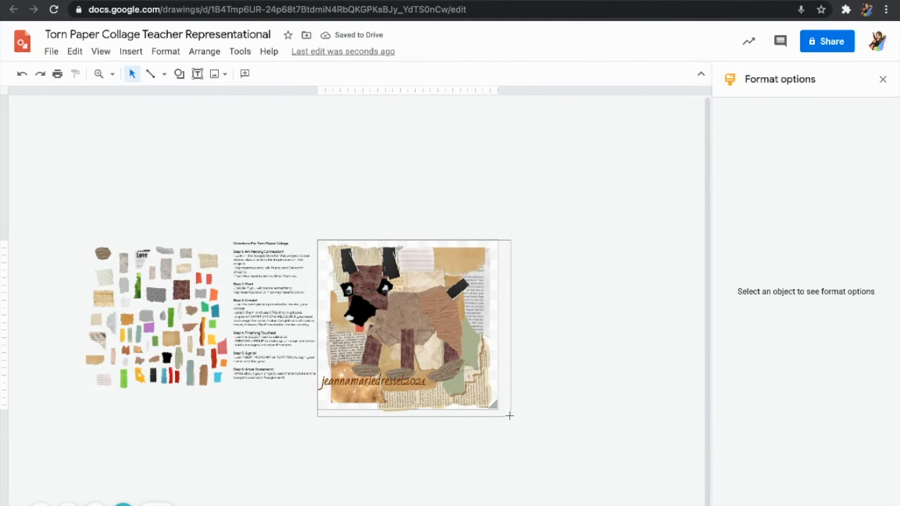
- Reposition the signature over the lower-left corner of the paper background and shrink it slightly
{"action": "left_click_drag", "start_coordinate": [397, 381], "coordinate": [414, 398]}
{"action": "key", "text": "Up"}
{"action": "key", "text": "Up"}
{"action": "key", "text": "Left"}
{"action": "key", "text": "Left"}
{"action": "key", "text": "Up"}
{"action": "key", "text": "Up"}
{"action": "key", "text": "Up"}
{"action": "key", "text": "Left"}
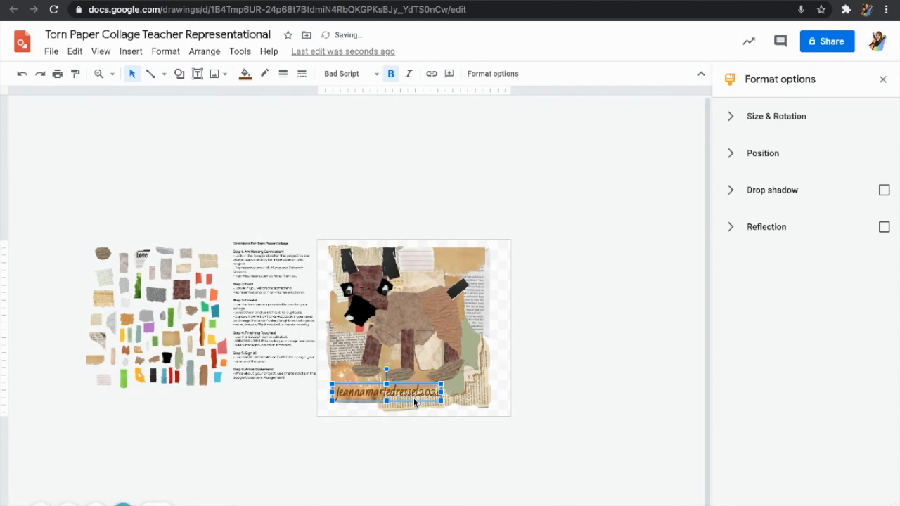
{"action": "left_click_drag", "start_coordinate": [442, 382], "coordinate": [423, 393]}
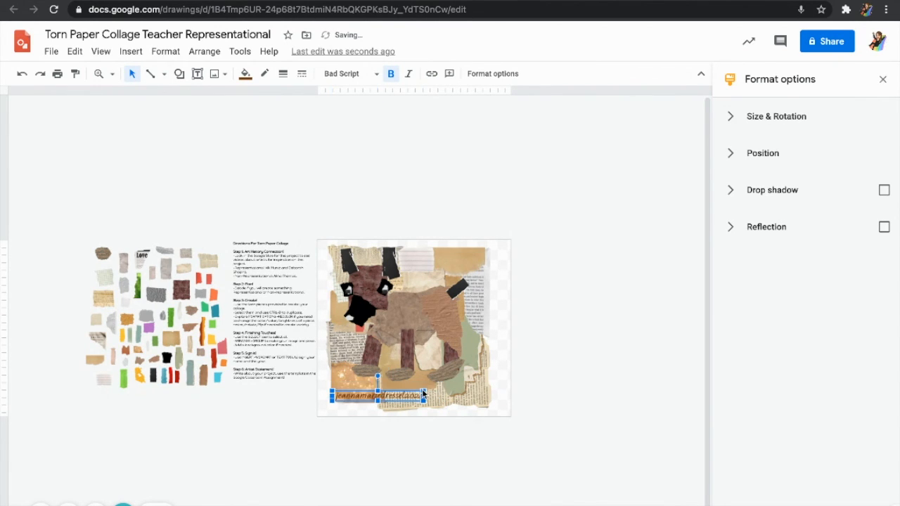
- Move the grouped animal slightly right and down so it sits more centrally on the torn paper background
{"action": "scroll", "coordinate": [424, 394], "scroll_direction": "up", "scroll_amount": 5}
{"action": "left_click", "coordinate": [373, 479]}
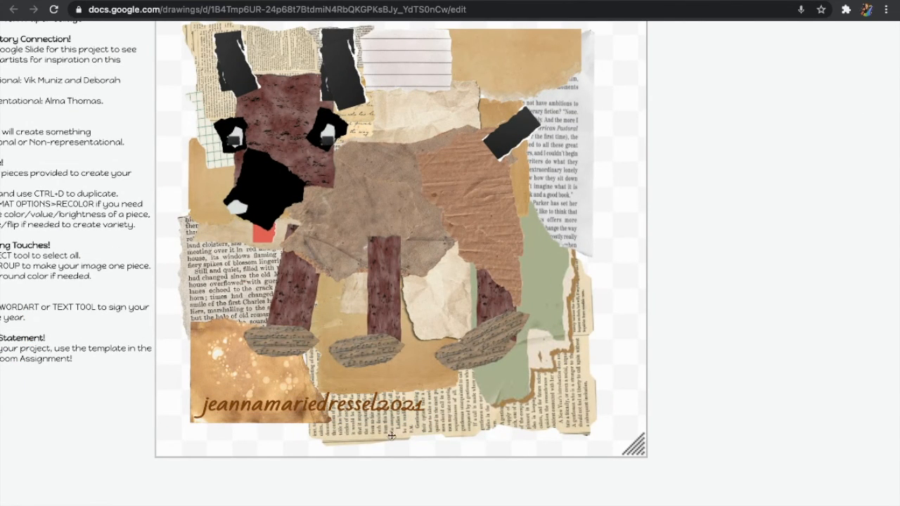
{"action": "scroll", "coordinate": [508, 434], "scroll_direction": "down", "scroll_amount": 5}
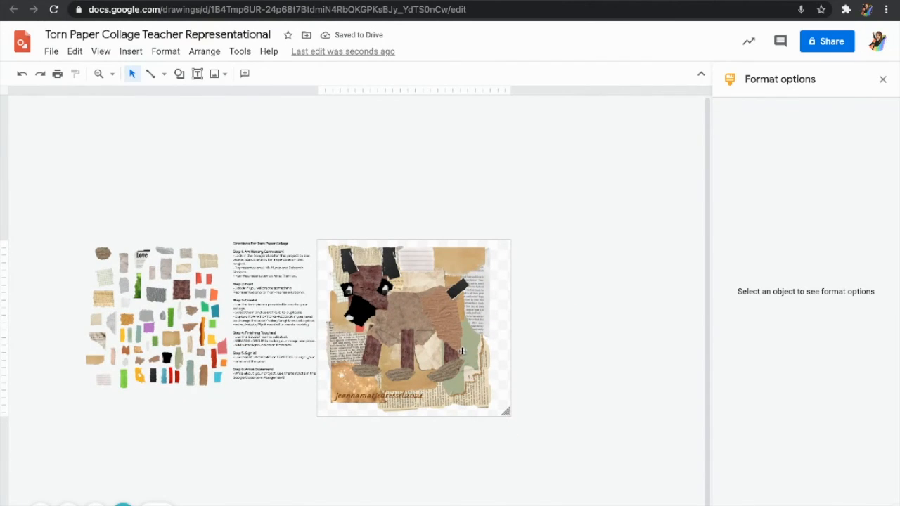
{"action": "left_click", "coordinate": [386, 292]}
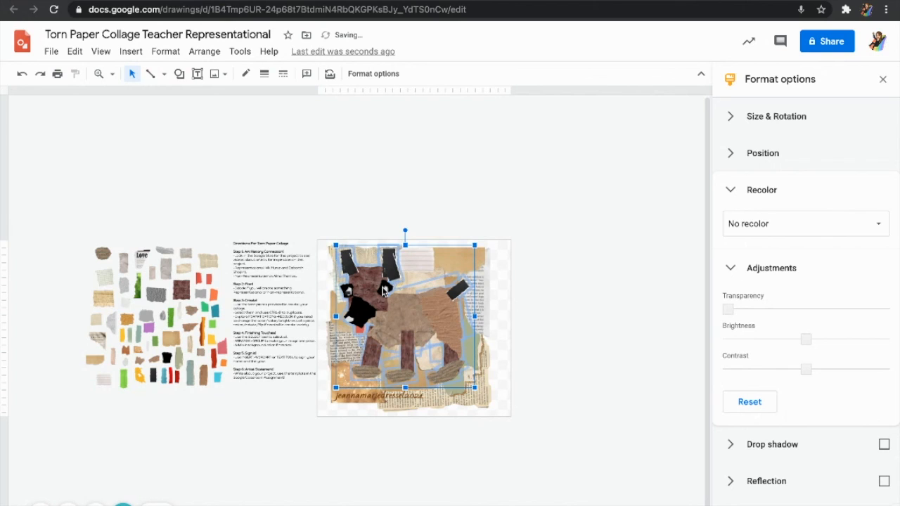
{"action": "left_click_drag", "start_coordinate": [384, 292], "coordinate": [387, 292]}
{"action": "left_click", "coordinate": [610, 268]}
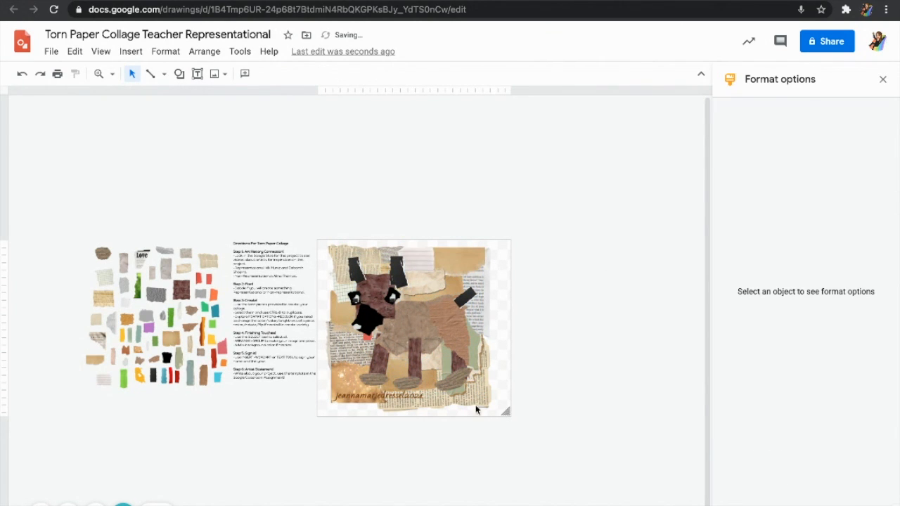
- Shrink the drawing canvas from its lower-right corner to fit closely around the collage
{"action": "left_click_drag", "start_coordinate": [505, 414], "coordinate": [496, 413]}
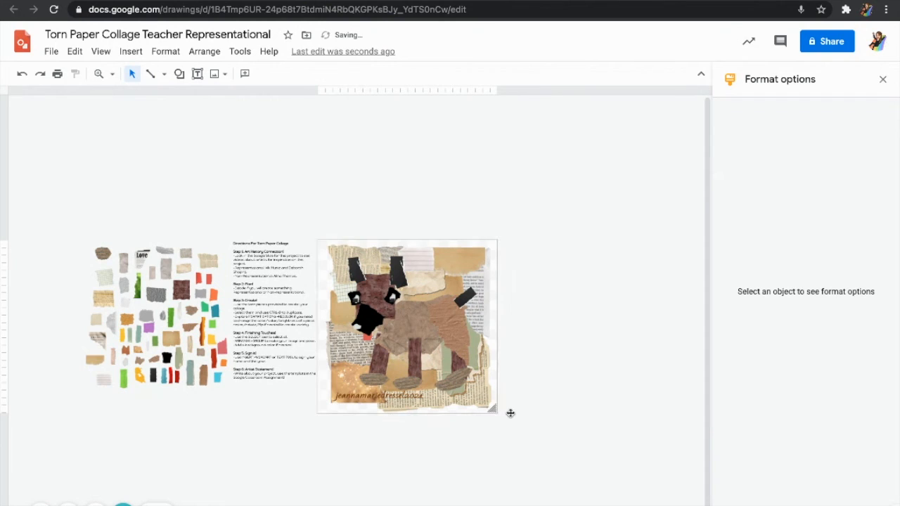
{"action": "left_click", "coordinate": [434, 410]}
{"action": "left_click", "coordinate": [598, 342]}
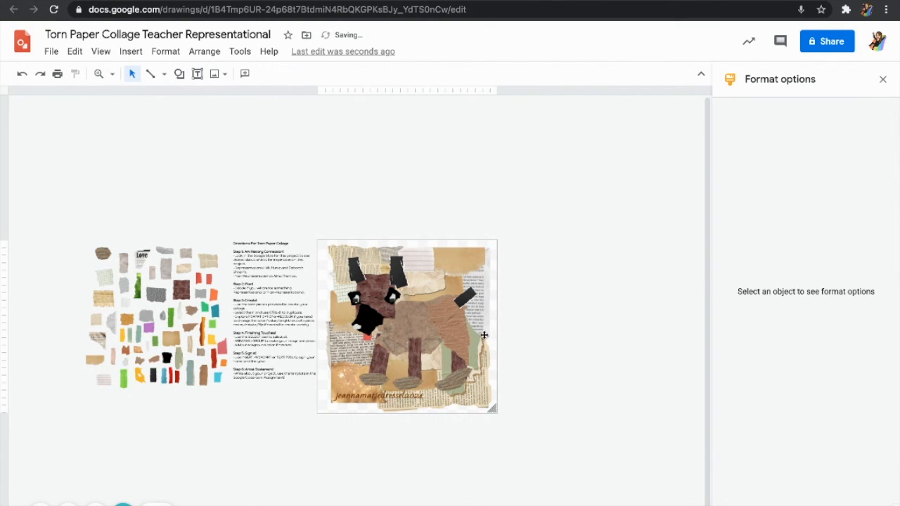